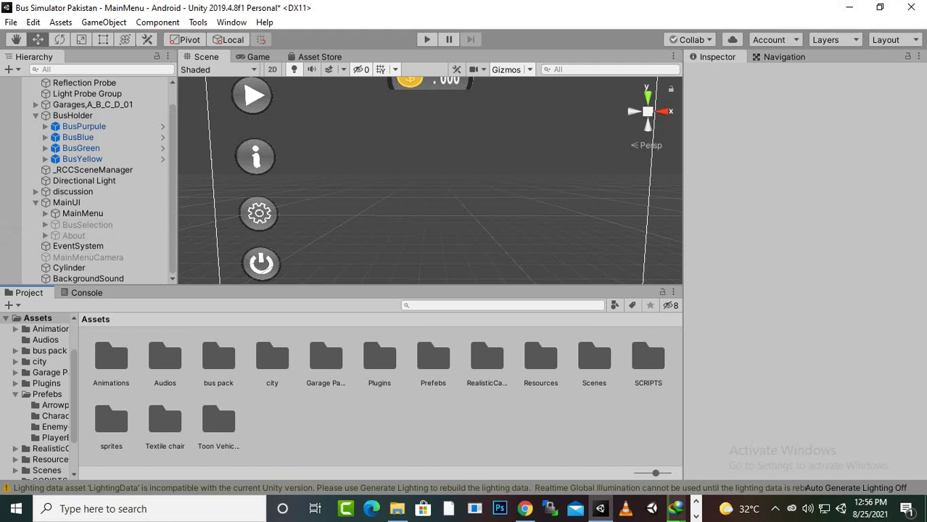
Activate the About panel under MainUI and view its layout in the scene
scroll(254, 278, "down", 2)
scroll(258, 275, "down", 1)
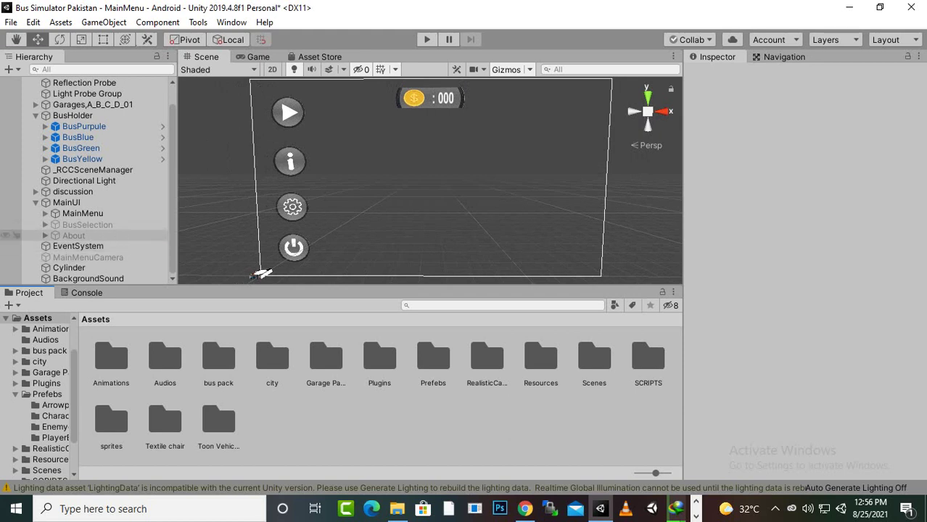
left_click(73, 235)
left_click(720, 75)
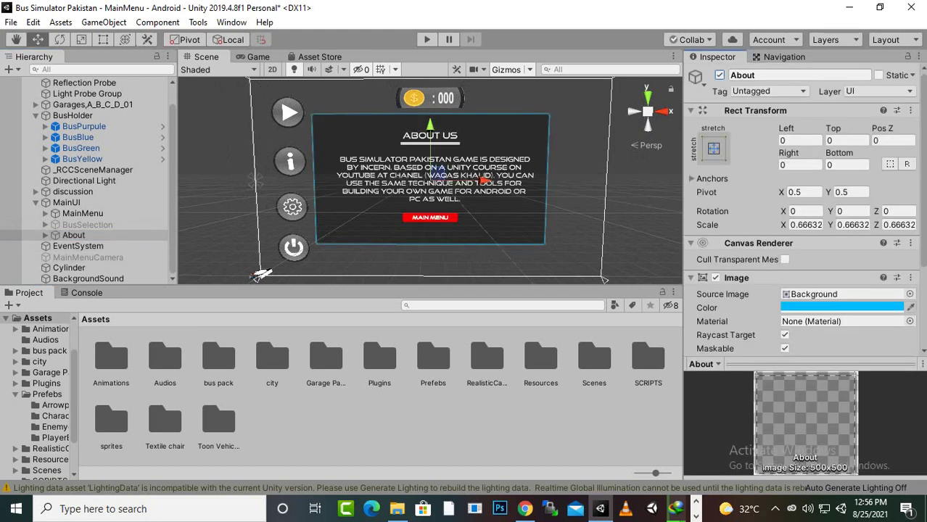
scroll(259, 276, "up", 2)
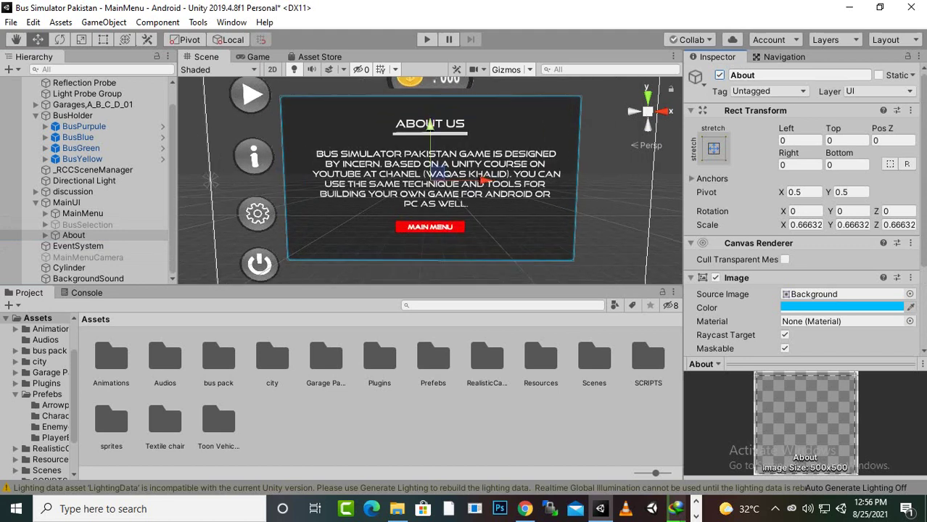
scroll(435, 182, "up", 2)
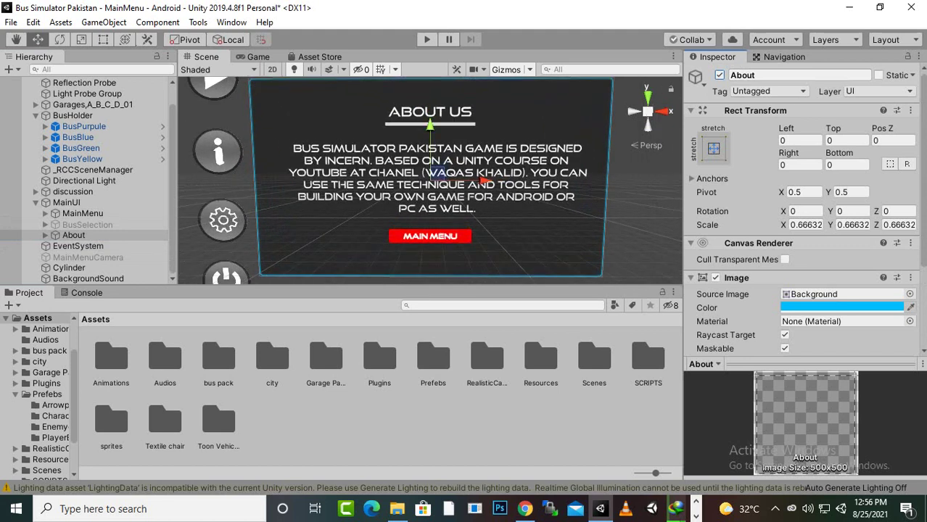
scroll(197, 178, "down", 2)
Examine the On Click actions of the About panel's Back button, labelled MAIN MENU
left_click(199, 180)
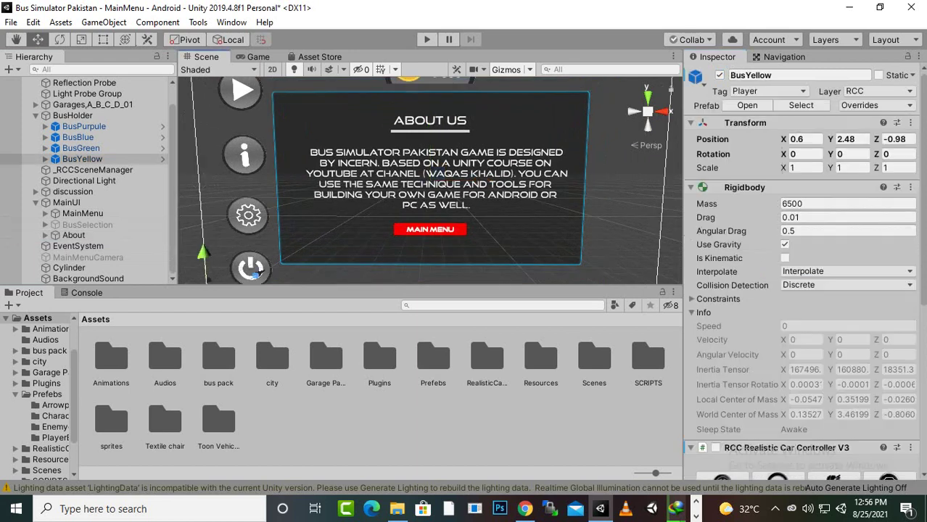
left_click(198, 180)
left_click(198, 180)
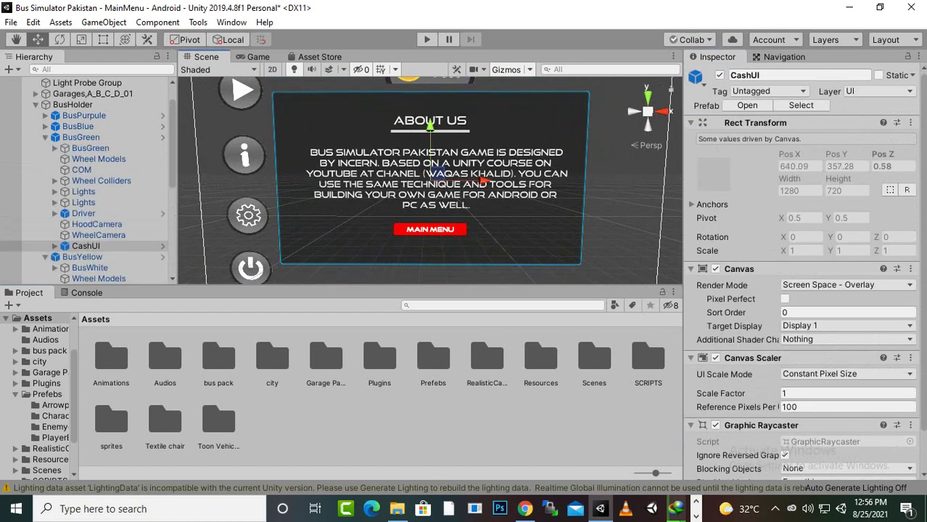
left_click(199, 180)
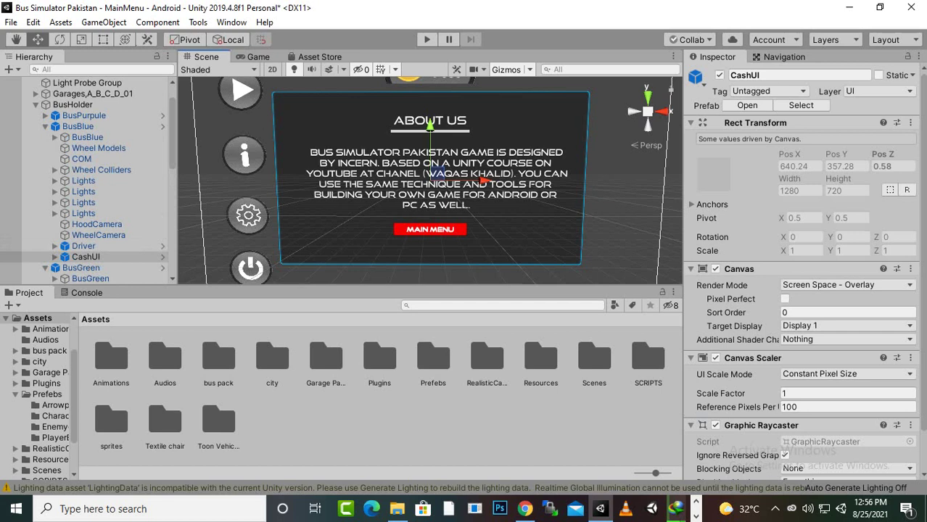
left_click(199, 180)
left_click(432, 175)
scroll(802, 217, "down", 3)
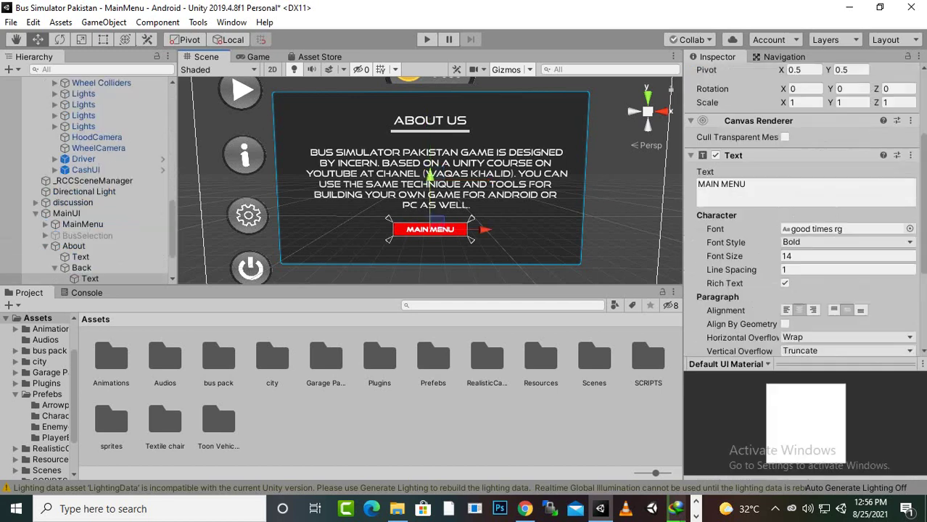
scroll(802, 217, "down", 3)
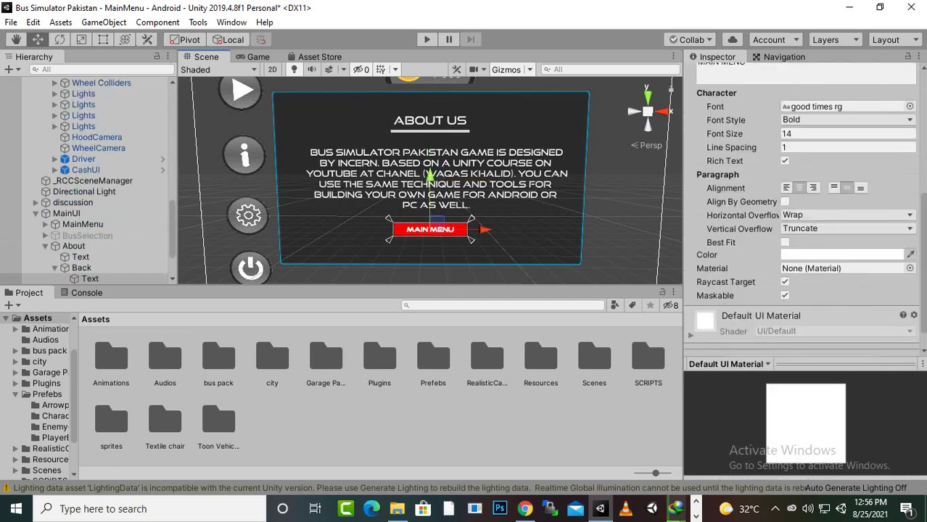
scroll(802, 217, "down", 1)
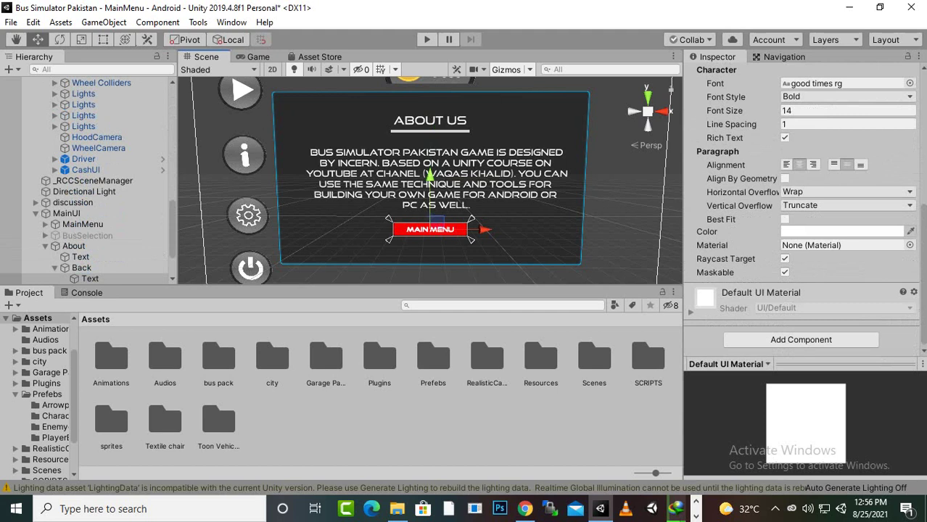
scroll(802, 203, "up", 12)
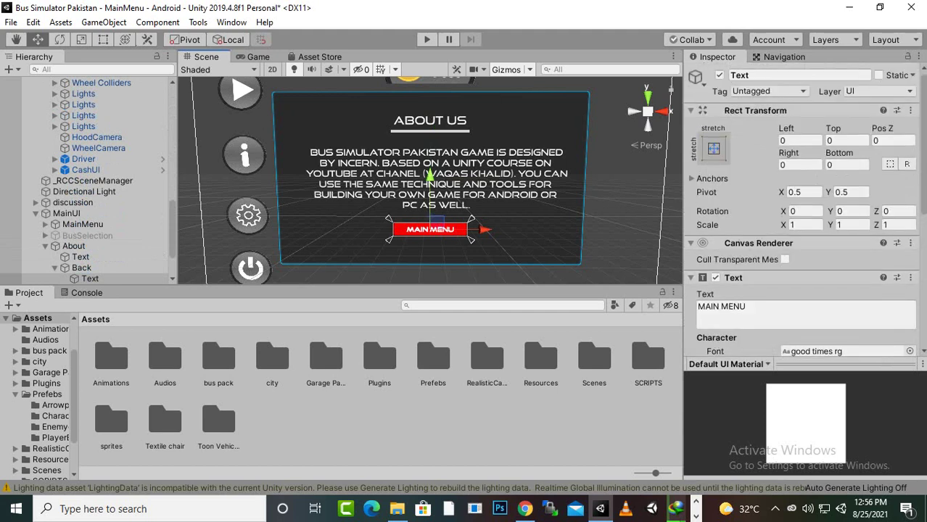
left_click(82, 267)
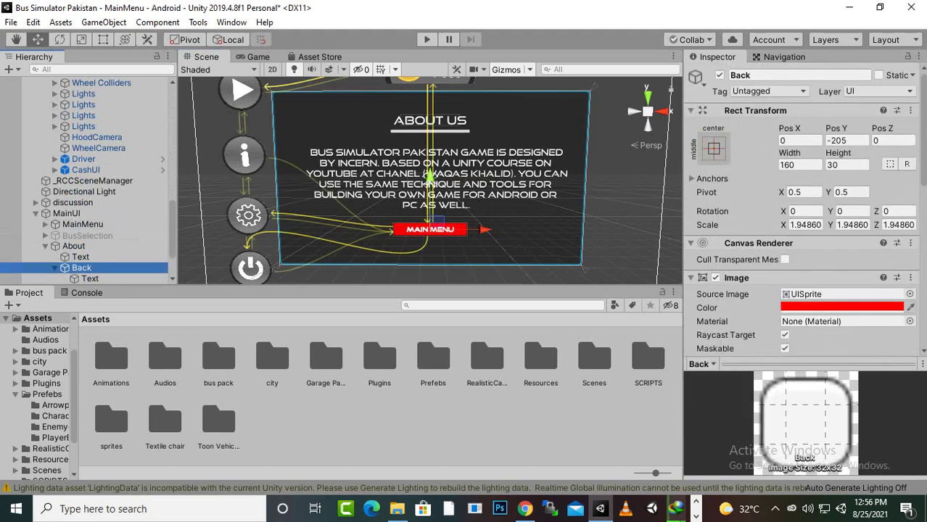
scroll(802, 218, "down", 5)
scroll(801, 218, "down", 5)
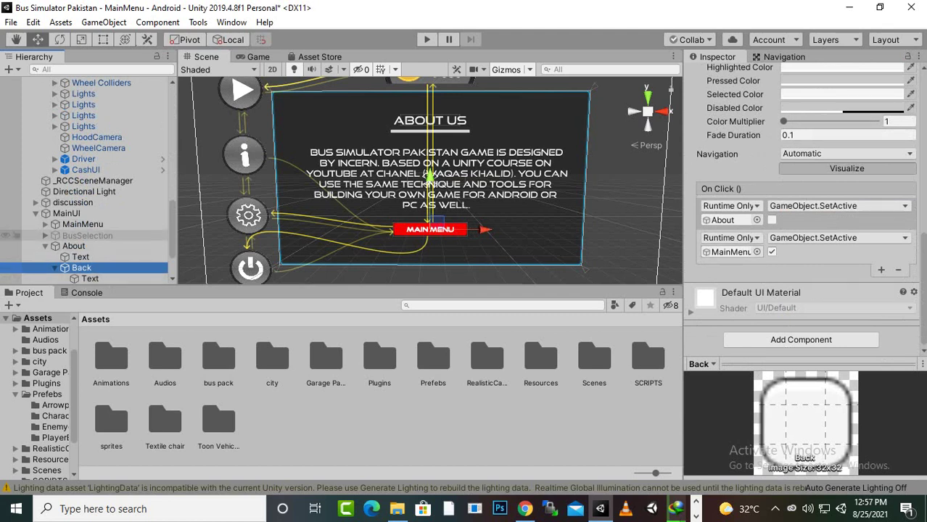
Deactivate the About panel under MainUI
left_click(73, 246)
scroll(798, 131, "up", 3)
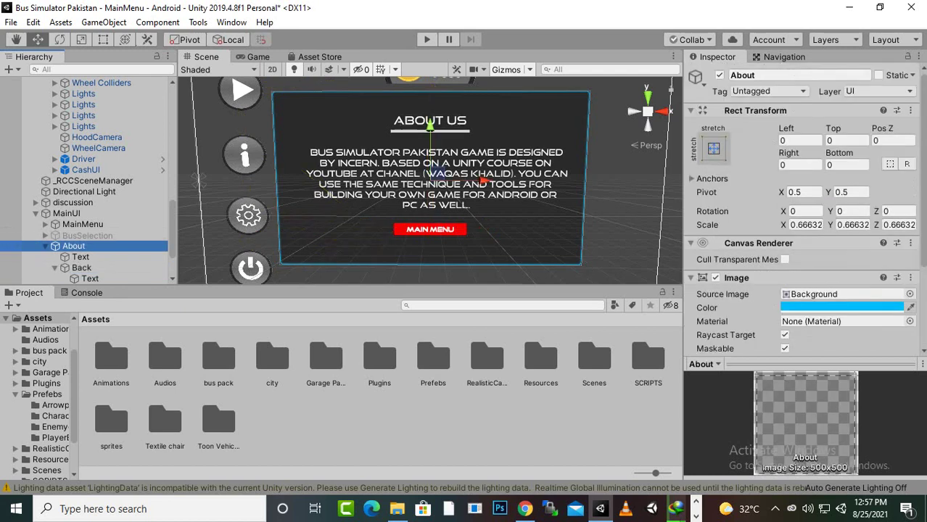
left_click(719, 75)
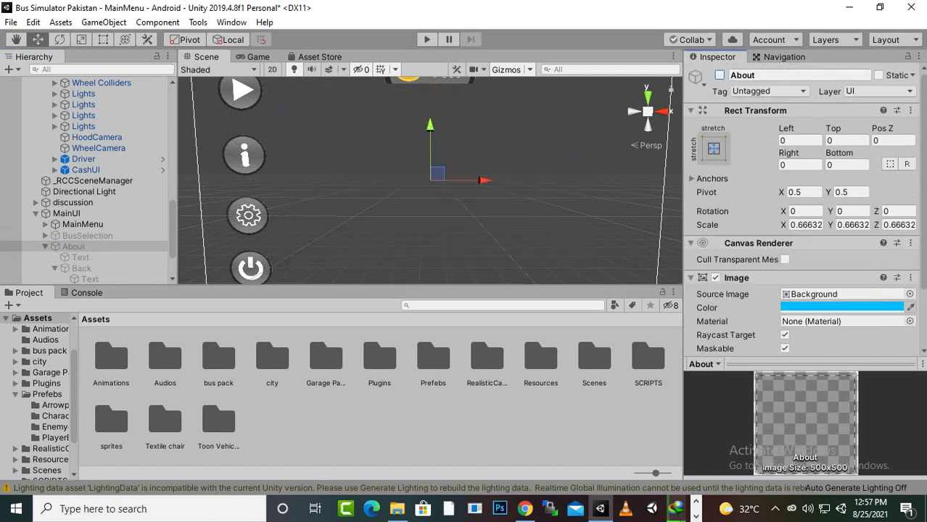
Examine the On Click actions of the About button inside the MainMenu object
left_click(434, 79)
left_click(434, 79)
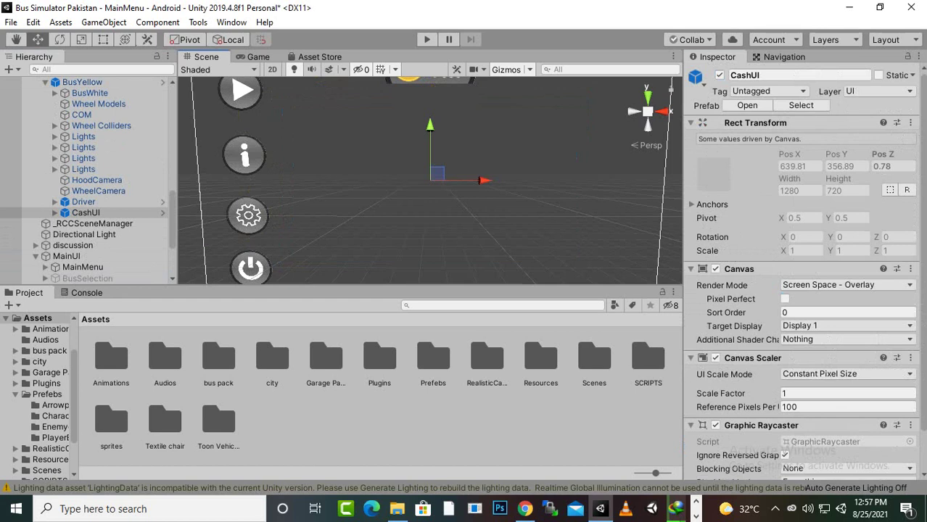
left_click(434, 79)
key("Up")
key("Up")
key("Up")
key("Up")
key("Up")
key("Up")
key("Up")
key("Up")
key("Up")
key("Up")
key("Up")
key("Down")
key("Down")
key("Down")
key("Down")
key("Down")
key("Down")
key("Down")
key("Down")
key("Down")
key("Down")
key("Down")
key("Down")
key("Down")
key("Down")
key("Down")
key("Down")
key("Down")
key("Down")
key("Down")
key("Down")
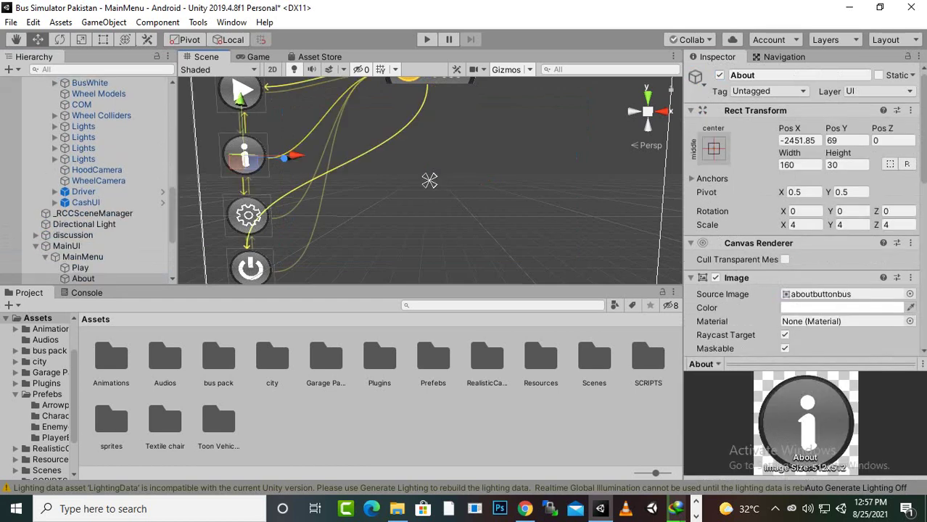
scroll(842, 210, "down", 10)
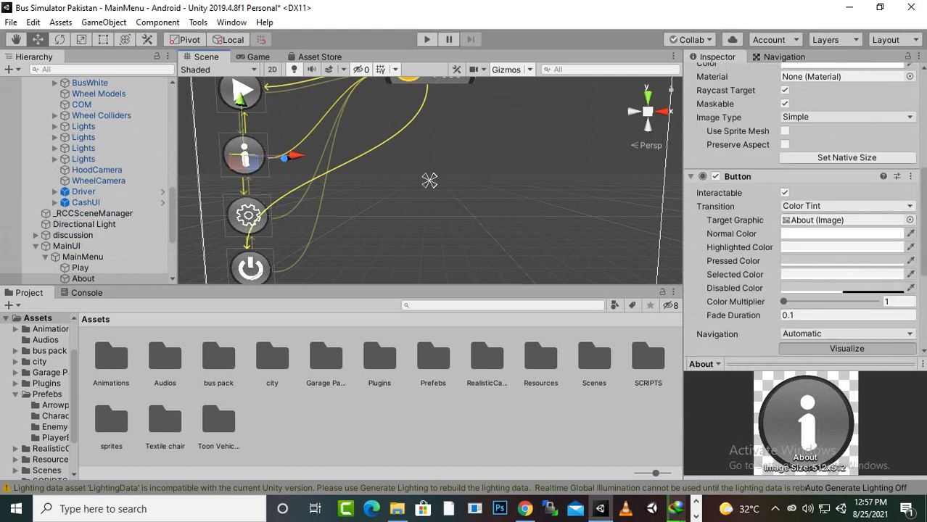
scroll(805, 211, "down", 4)
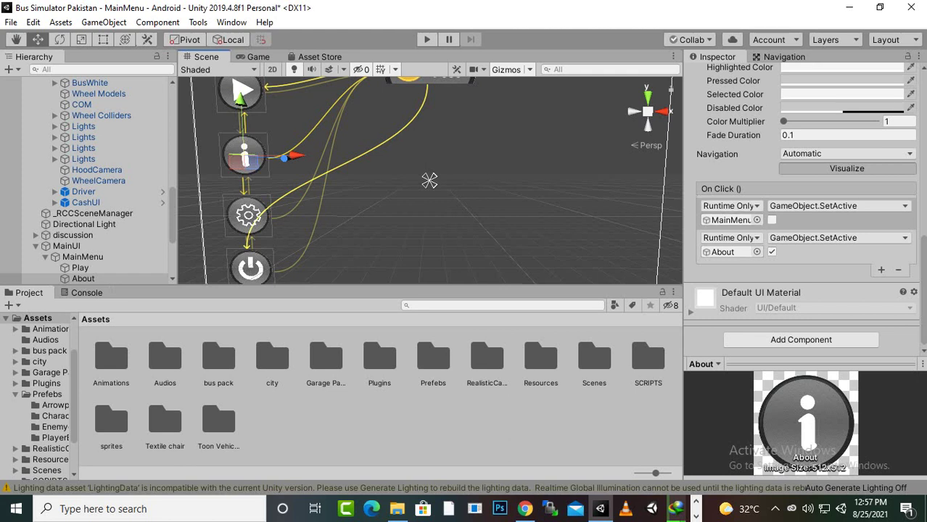
scroll(431, 180, "down", 3)
Collapse the four bus objects under BusHolder, along with MainMenu and About under MainUI
scroll(430, 180, "up", 4)
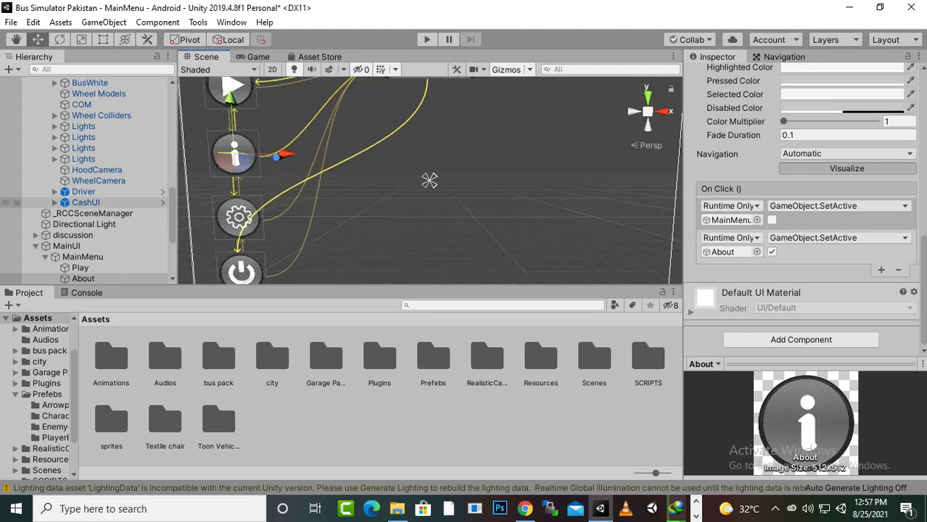
scroll(87, 174, "up", 10)
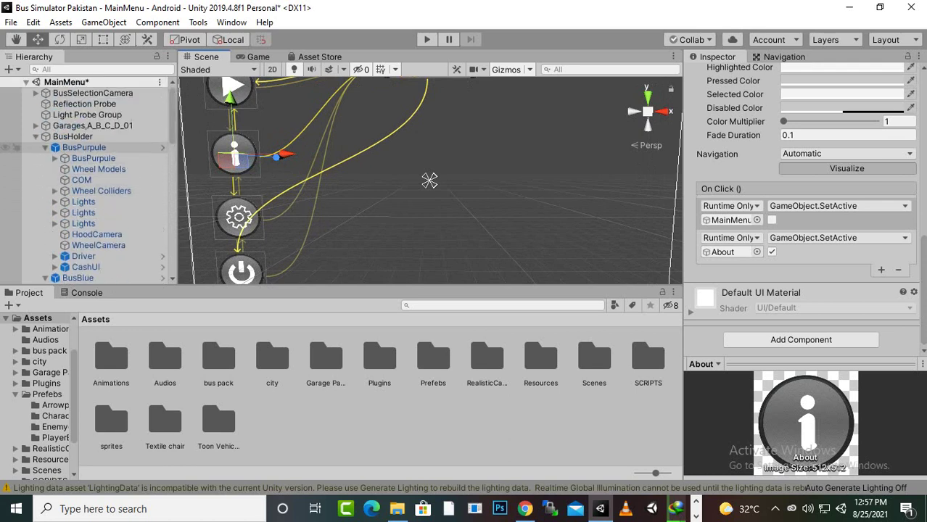
left_click(45, 148)
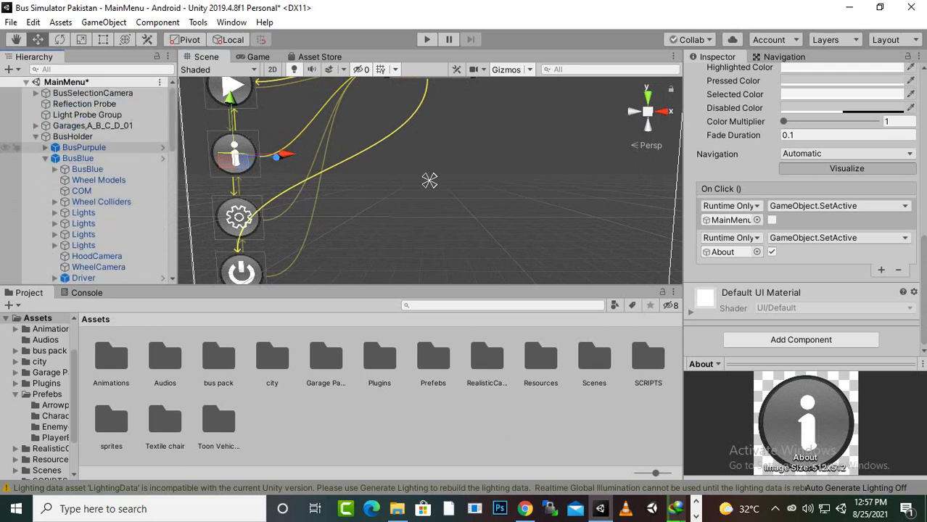
left_click(45, 159)
left_click(45, 169)
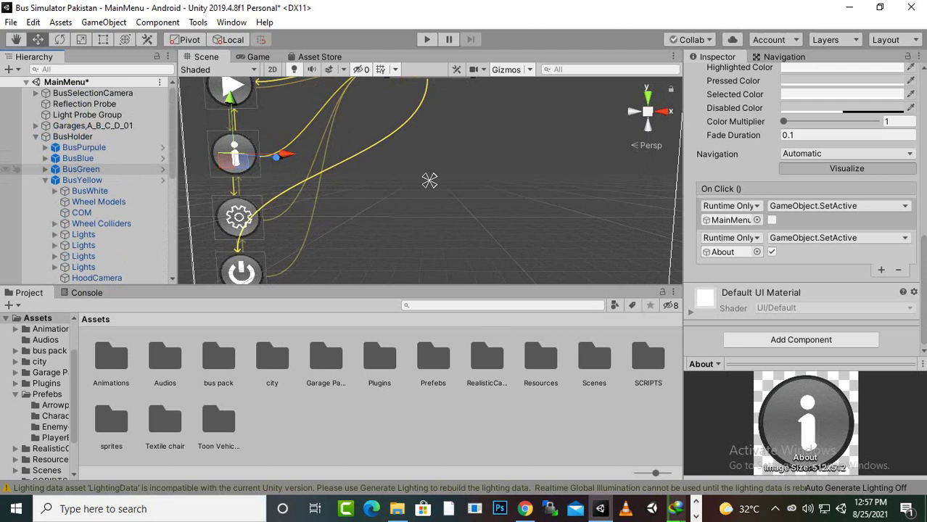
left_click(45, 180)
left_click(36, 223)
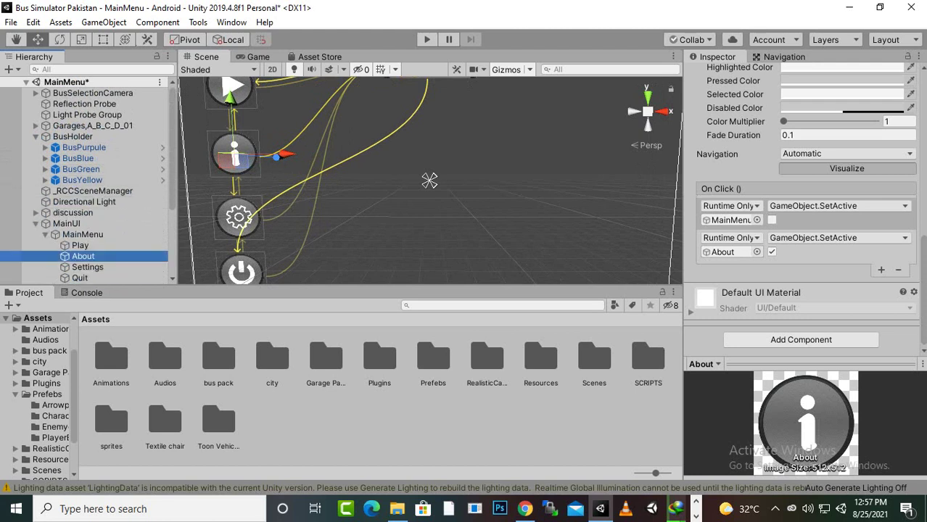
scroll(429, 180, "down", 2)
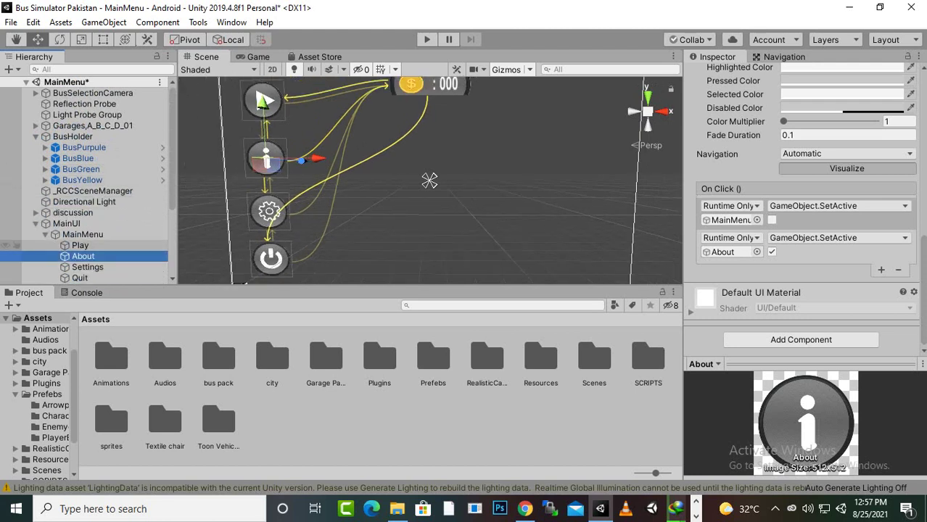
left_click(45, 235)
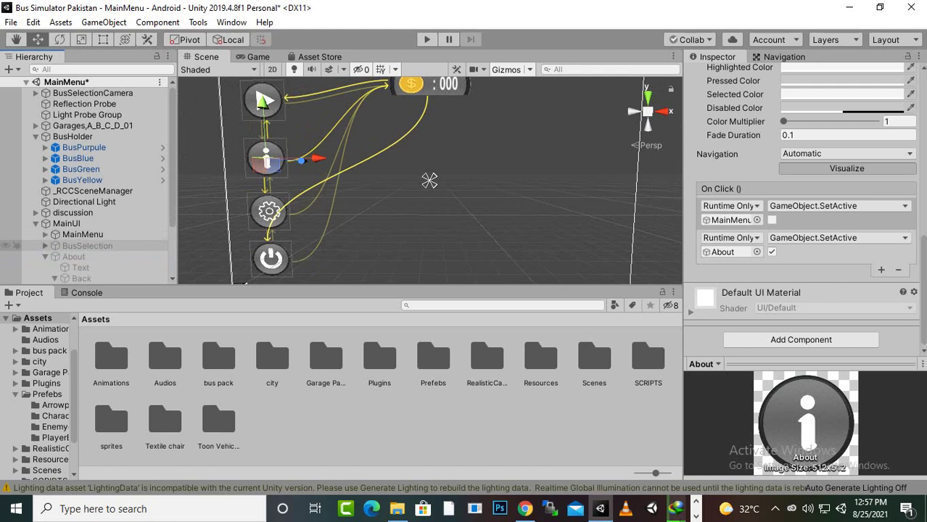
left_click(45, 257)
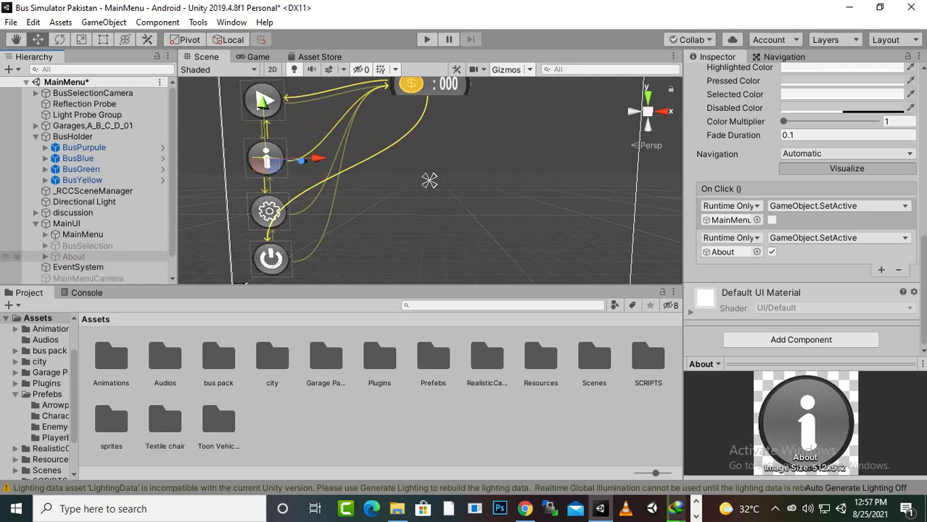
Duplicate the About panel under MainUI and rename the copy Settings
left_click(73, 257)
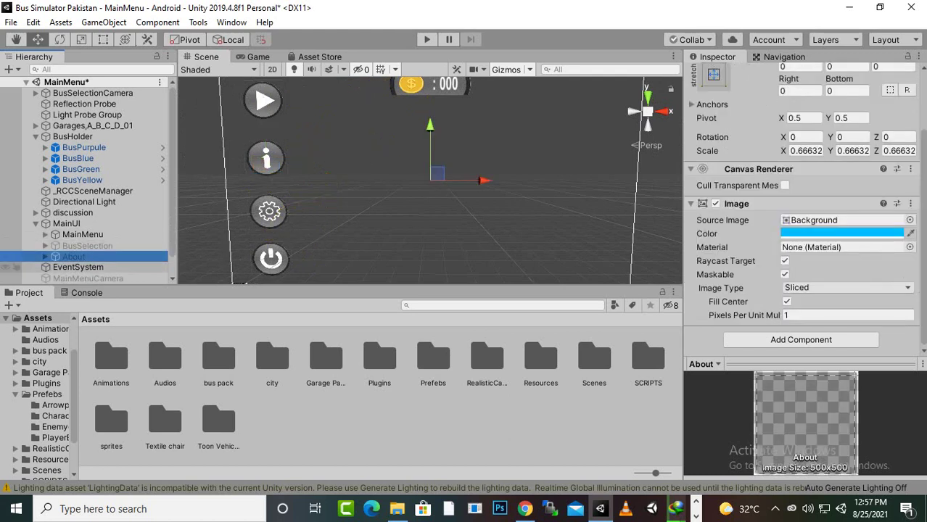
key("ctrl+d")
scroll(87, 217, "down", 2)
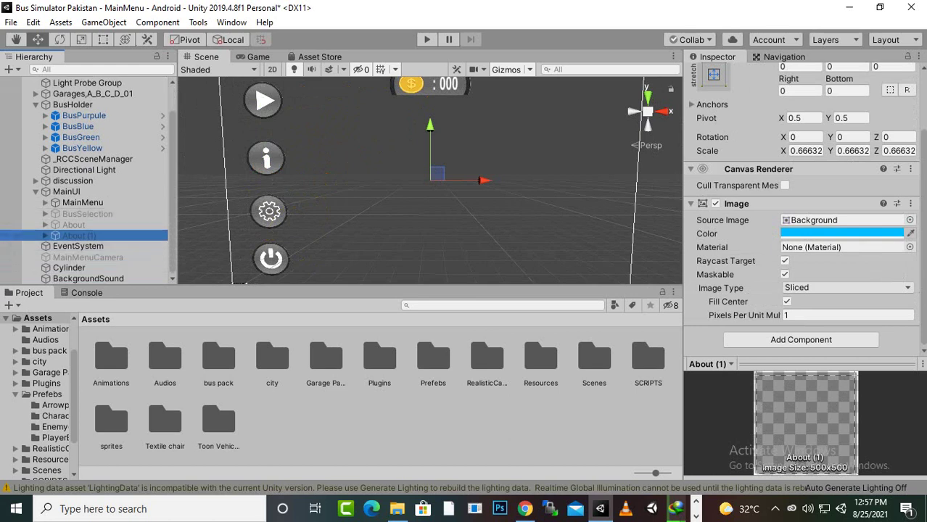
right_click(85, 236)
left_click(116, 276)
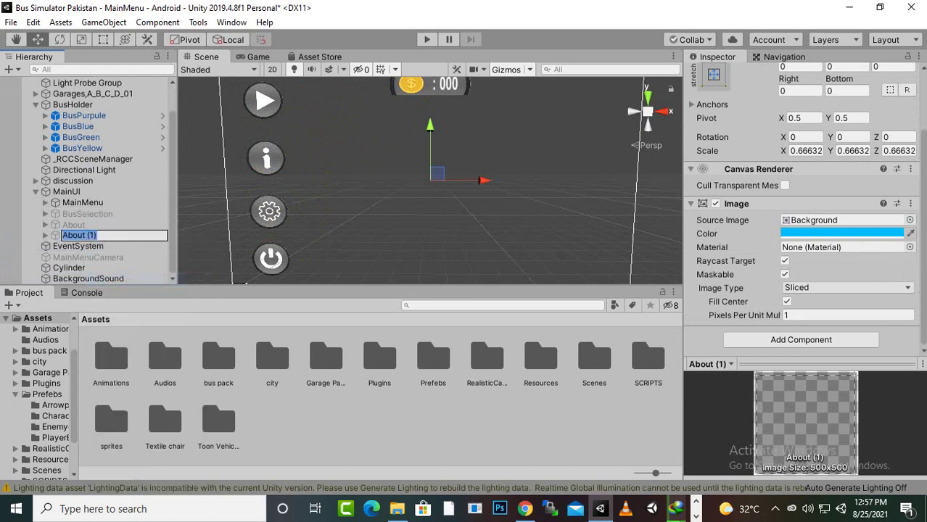
type("sETTINGS")
key("BackSpace")
key("BackSpace")
key("BackSpace")
key("BackSpace")
key("BackSpace")
key("BackSpace")
key("BackSpace")
key("BackSpace")
type("Settings")
key("Return")
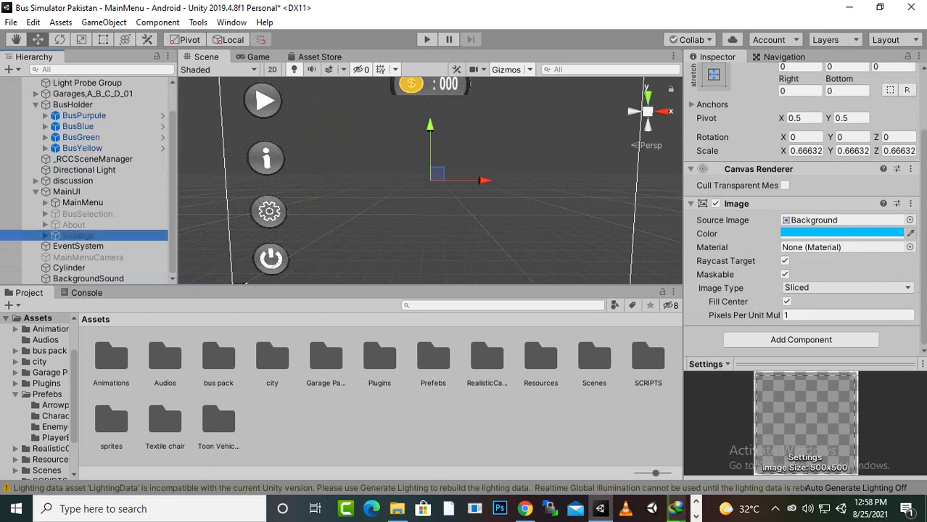
Activate the Settings panel so it displays in the scene
scroll(802, 203, "up", 3)
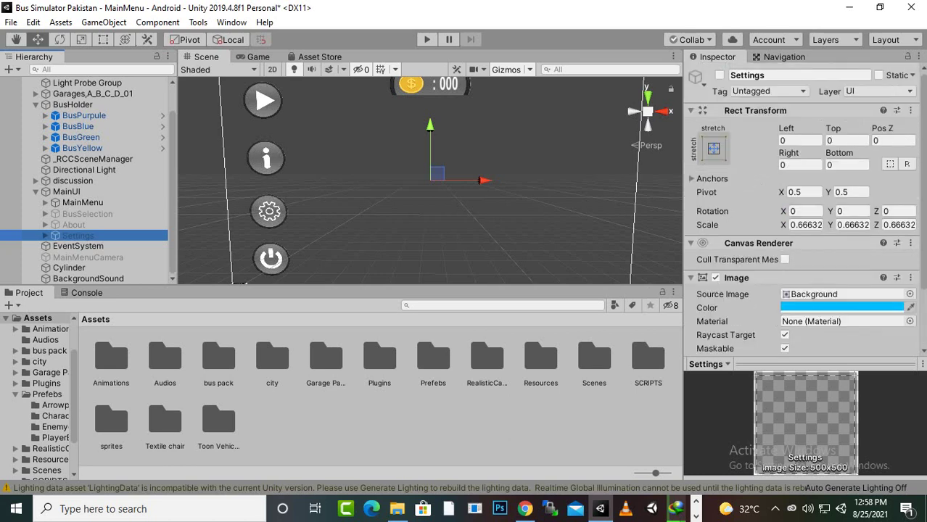
left_click(720, 76)
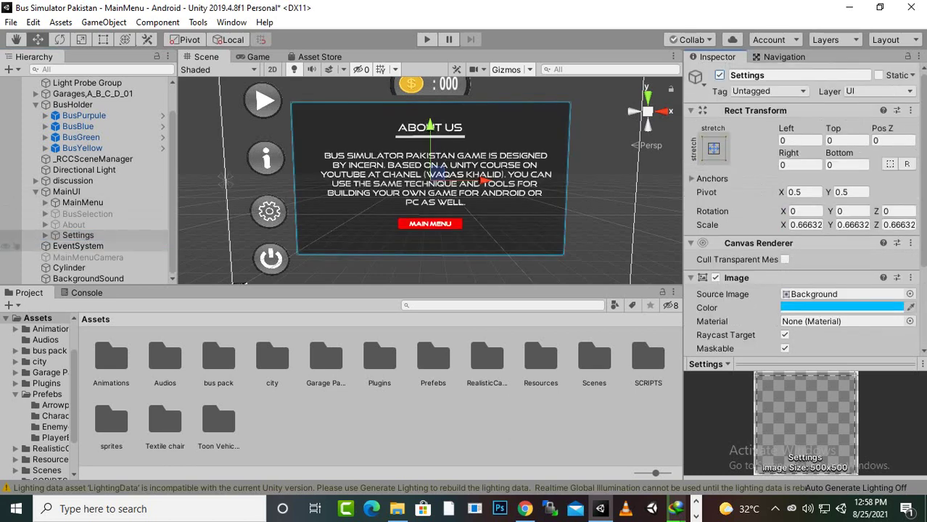
Change the Settings panel's title text to "Select mobile controller"
left_click(45, 235)
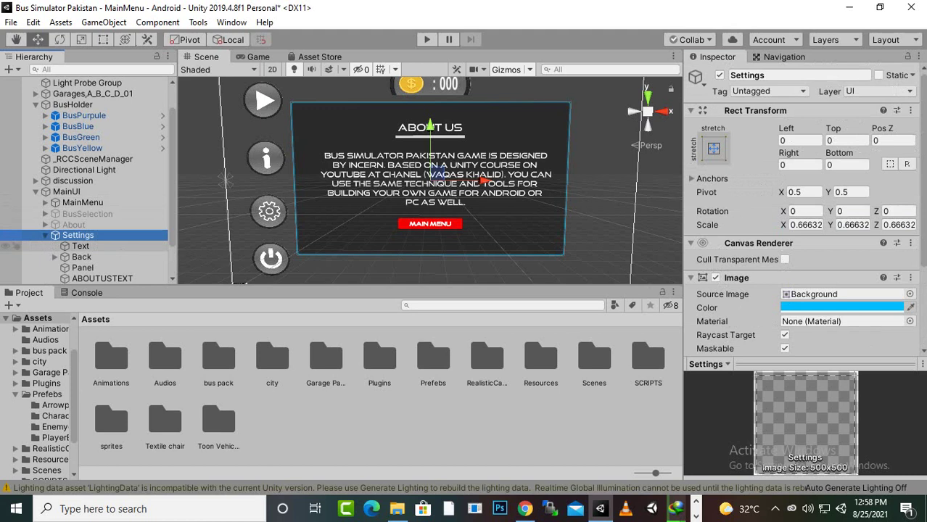
left_click(80, 246)
left_click(754, 307)
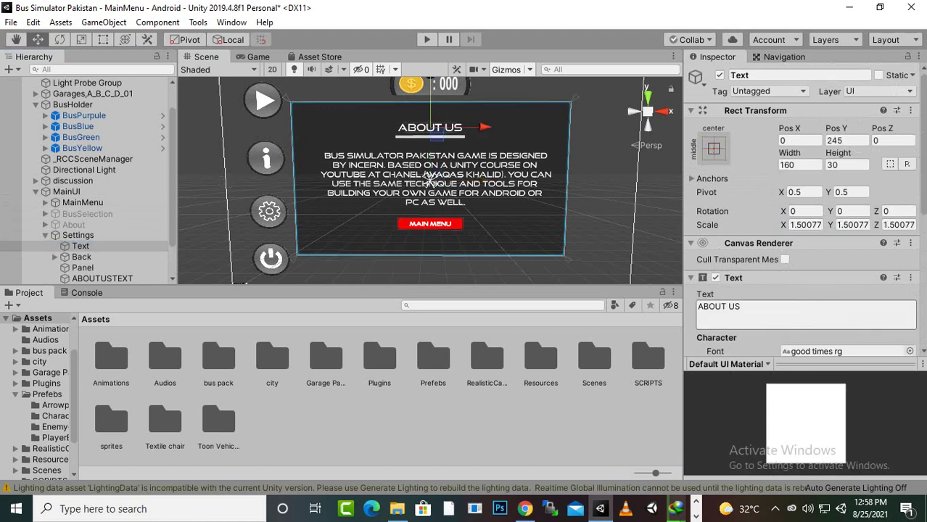
type("Se")
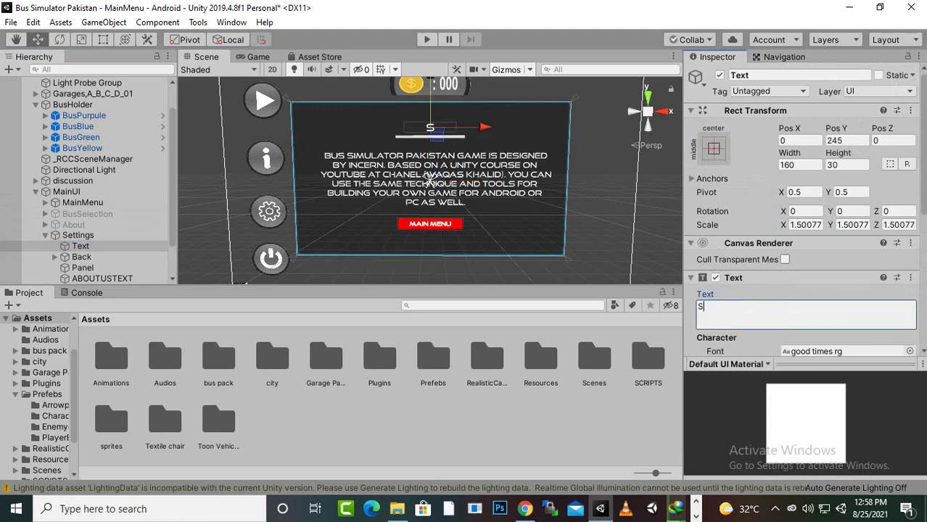
type("lect mob")
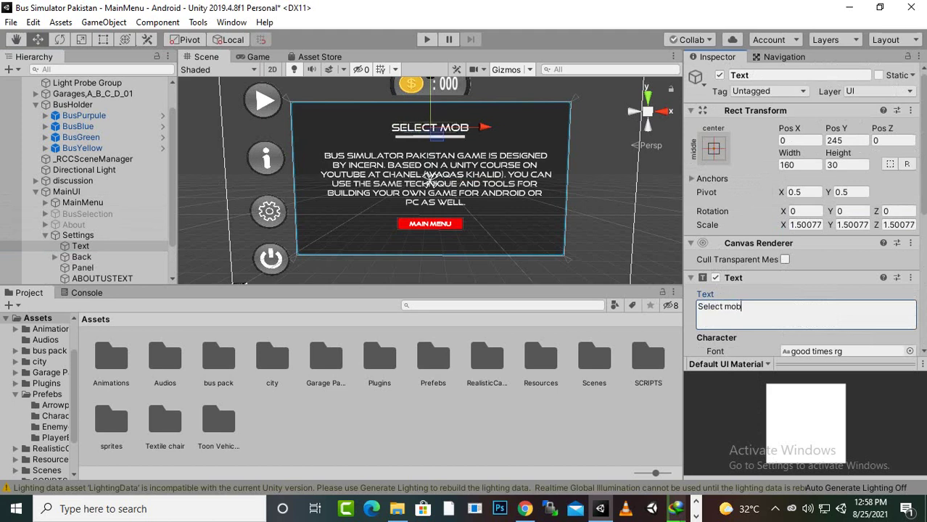
type("ile cont")
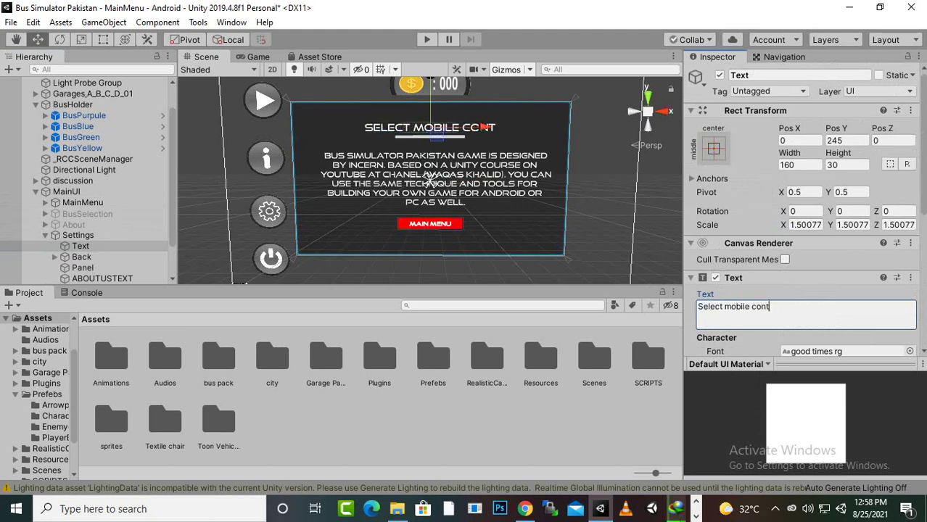
type("roller")
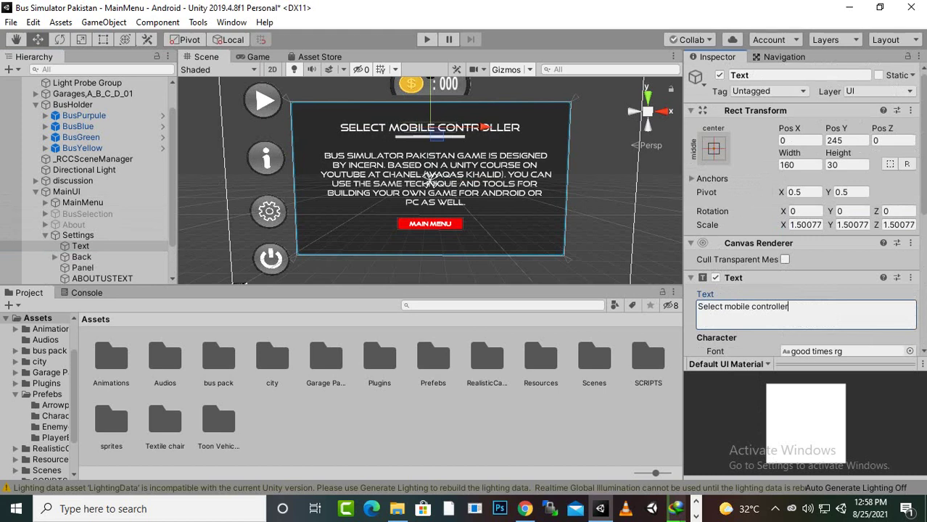
Widen the underline Panel beneath the Settings title to an X scale of about 0.68 and delete the ABOUTUSTEXT object
scroll(9, 227, "down", 2)
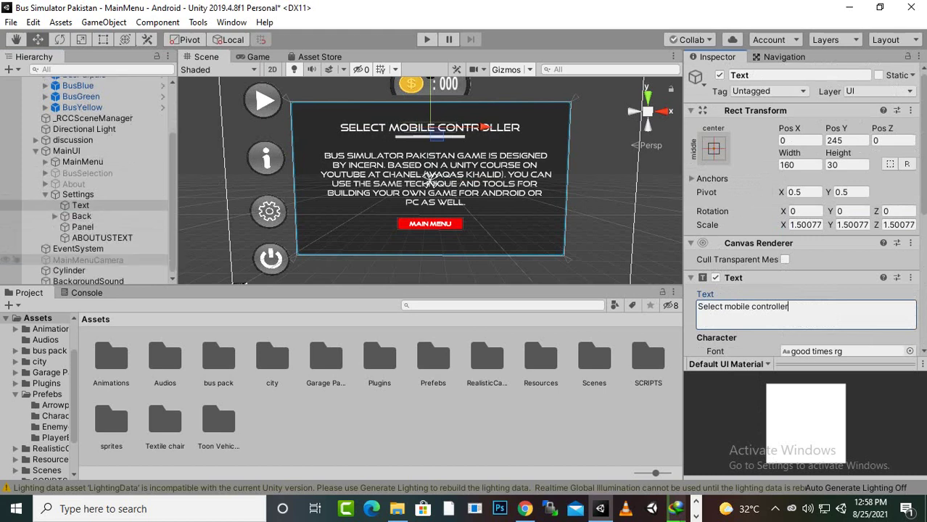
left_click(10, 227)
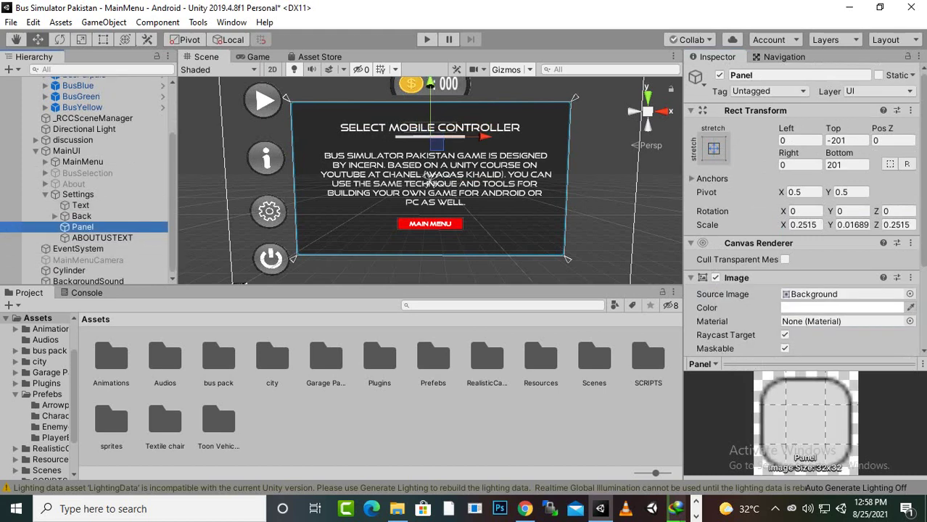
left_click_drag(485, 135, 579, 136)
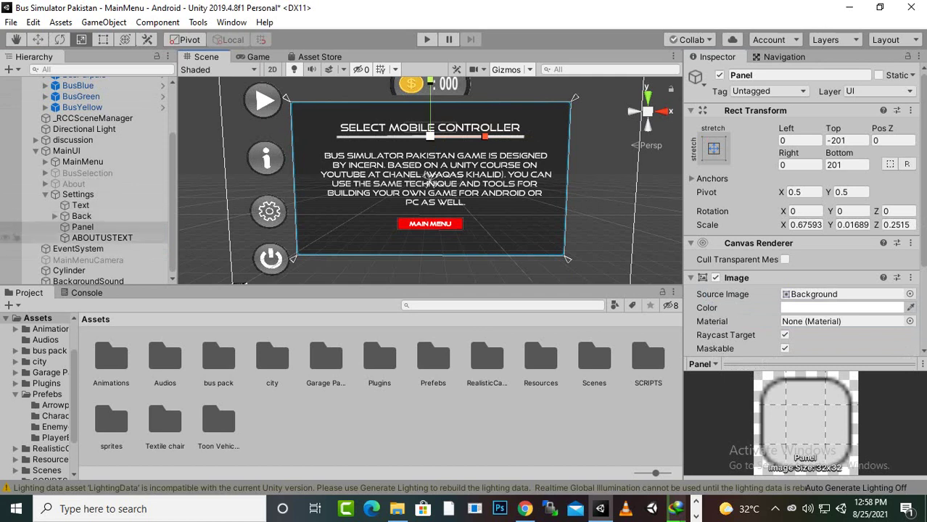
left_click(8, 237)
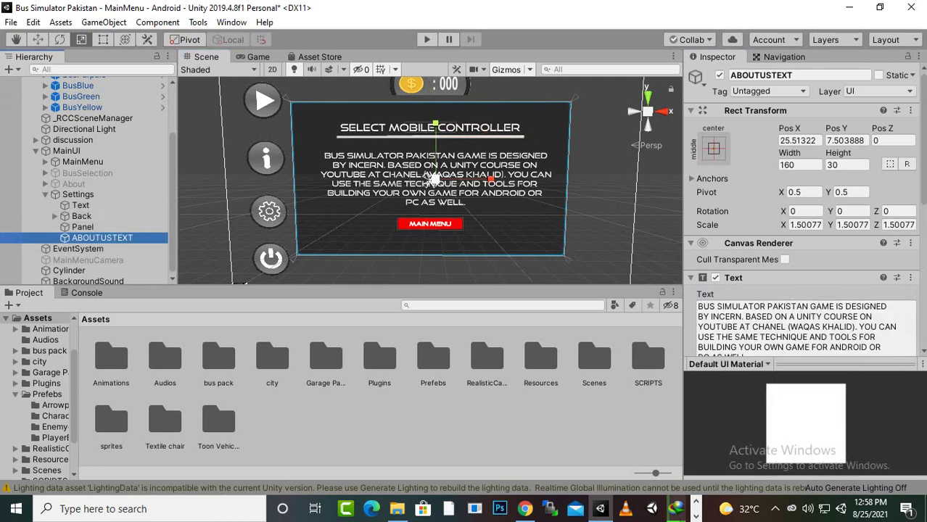
key("Delete")
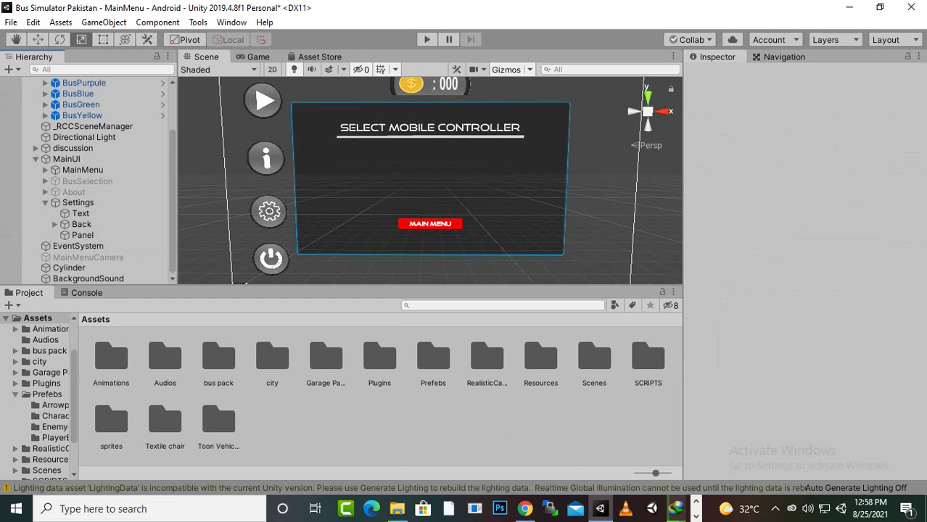
Rename the Back button inside the Settings panel to Select
left_click(22, 224)
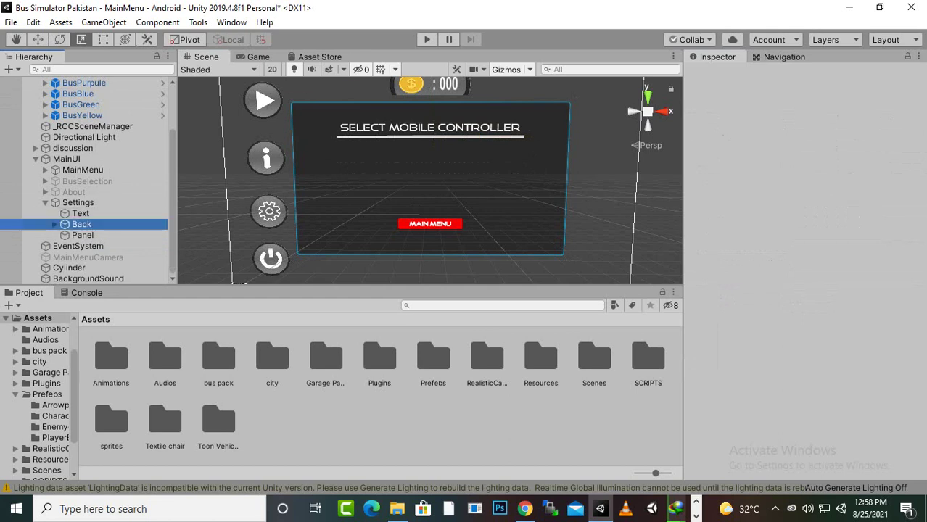
right_click(22, 236)
left_click(80, 224)
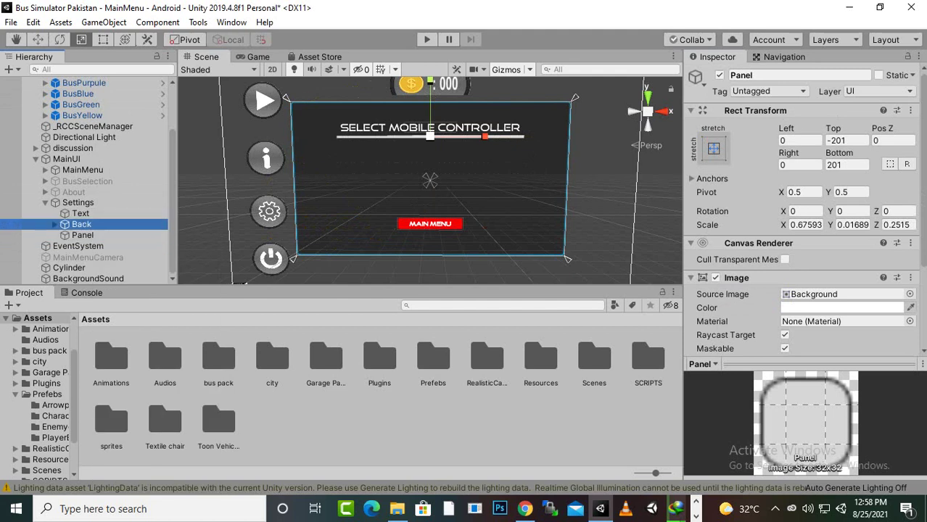
right_click(82, 225)
left_click(119, 268)
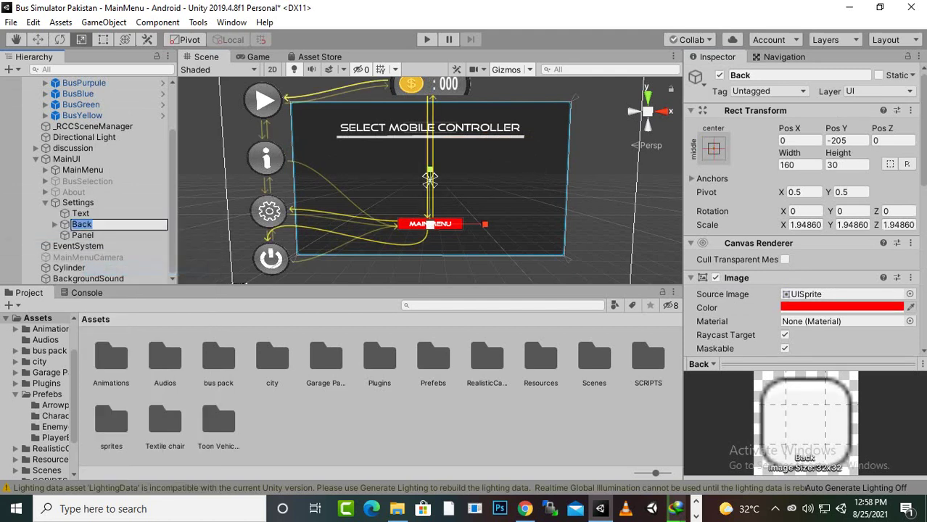
type("Select")
key("Return")
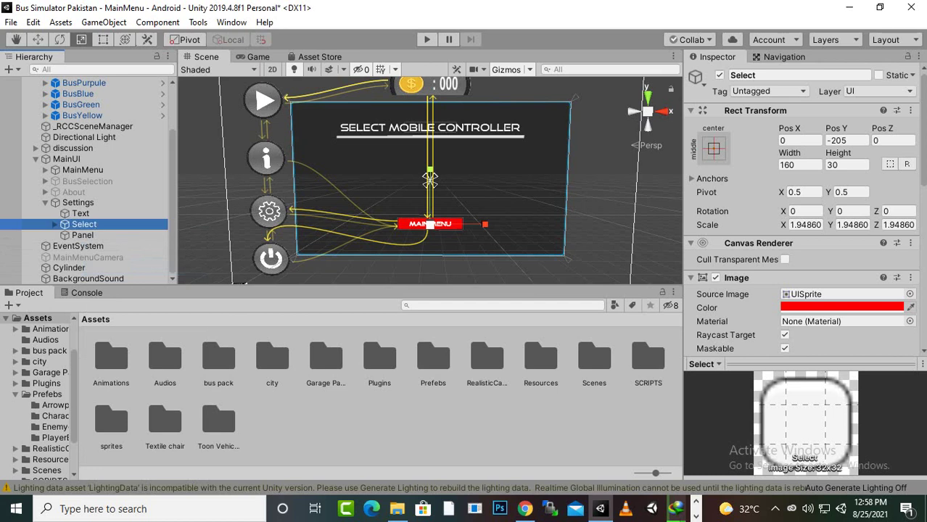
Change the label text of the Select button to "Select" and save the scene
left_click(54, 225)
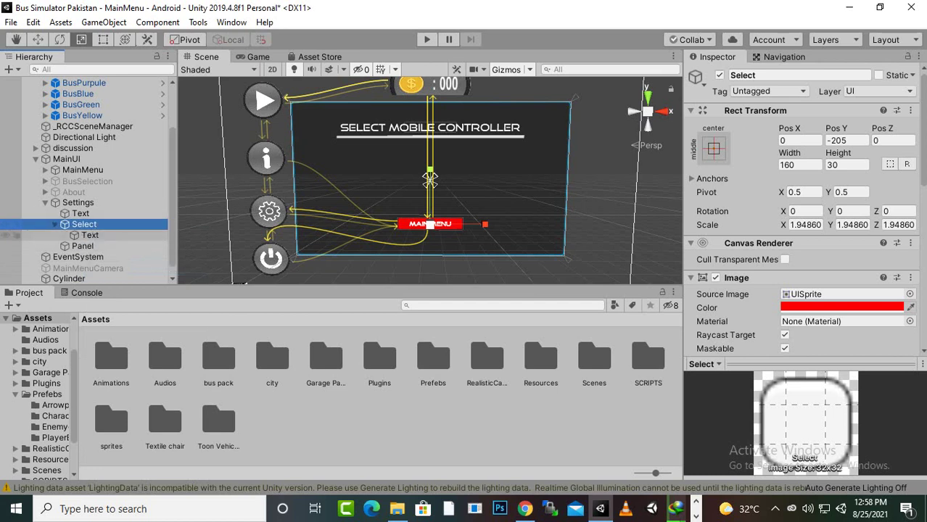
left_click(90, 235)
left_click(791, 312)
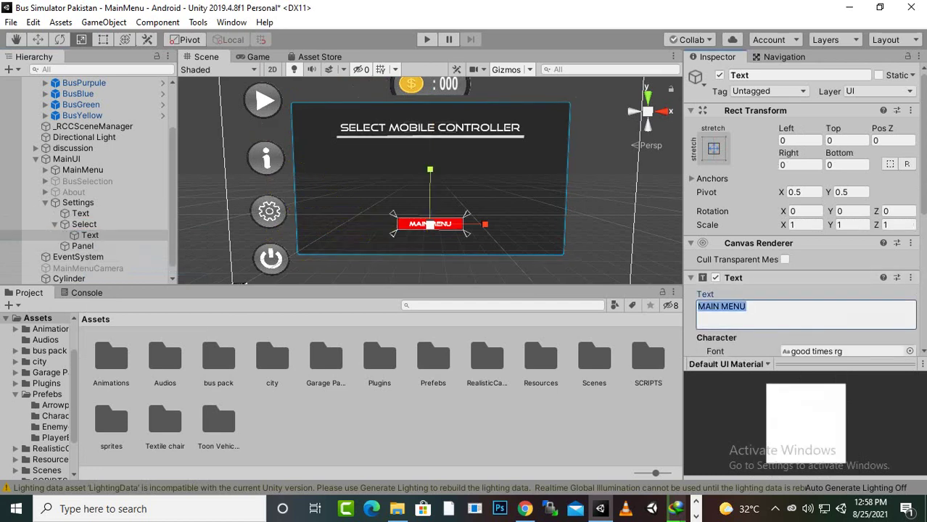
type("Se")
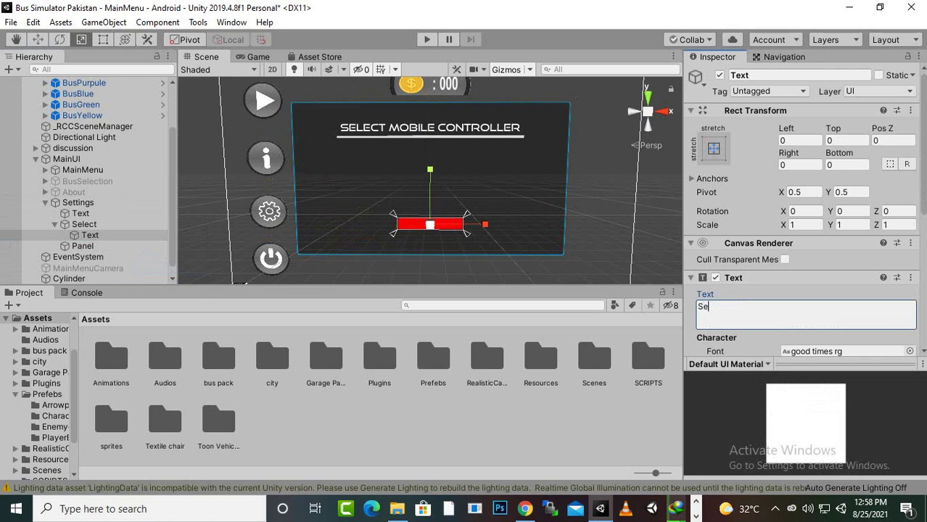
type("lect")
scroll(430, 182, "up", 2)
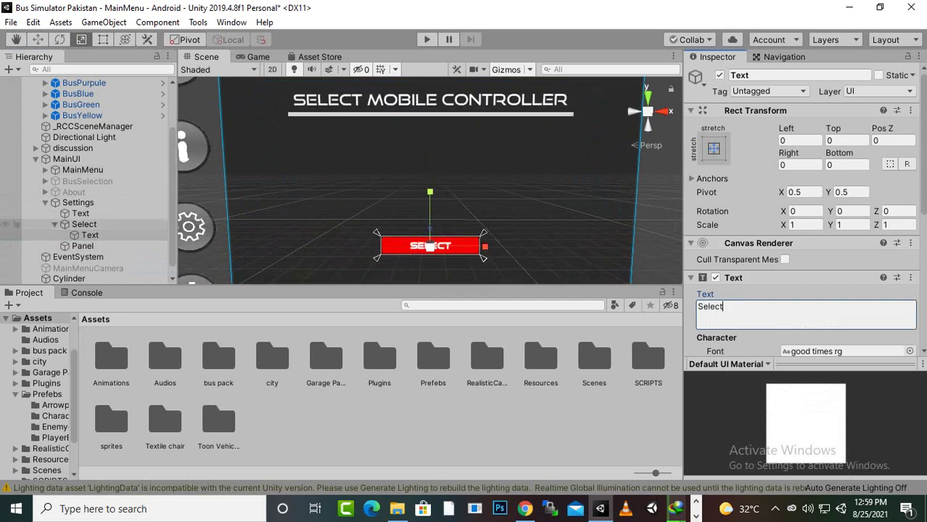
left_click(84, 224)
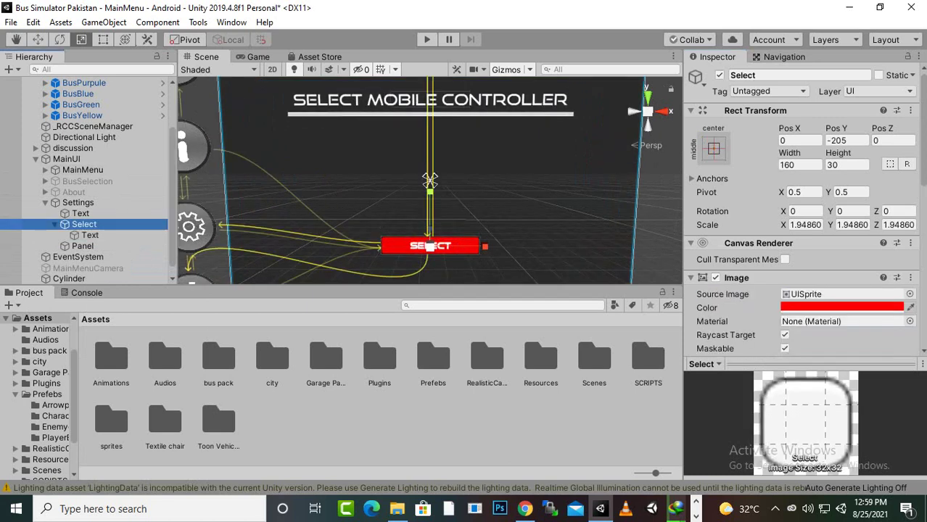
key("ctrl+s")
scroll(802, 211, "down", 5)
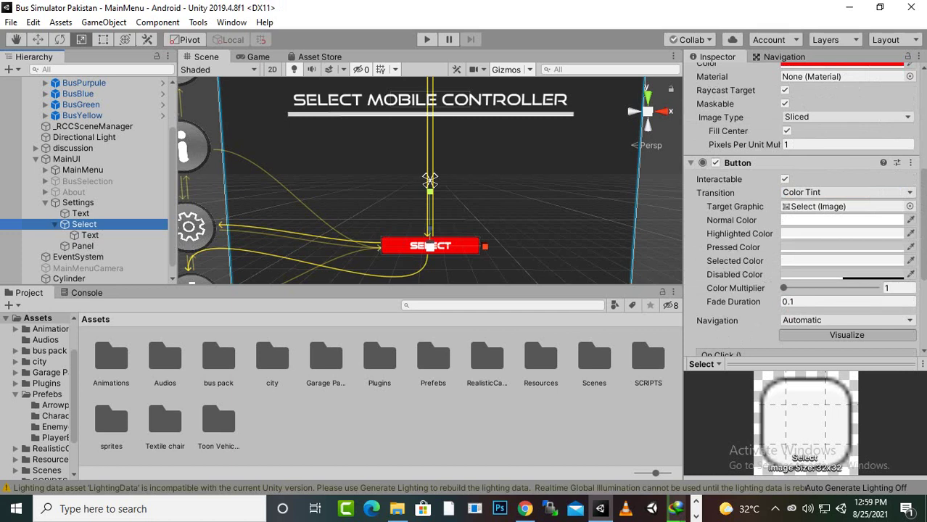
Collapse the Settings object and add a UI Dropdown as a child of MainUI
right_click(67, 159)
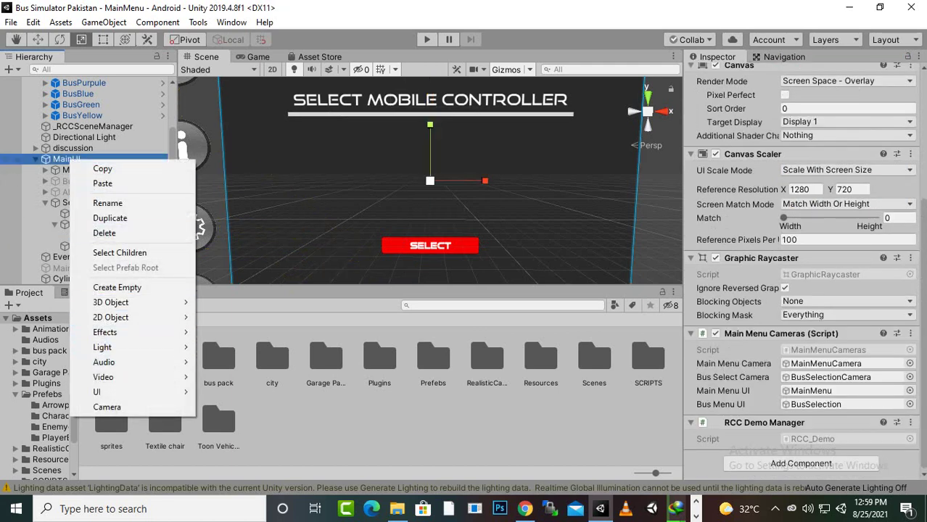
key("Escape")
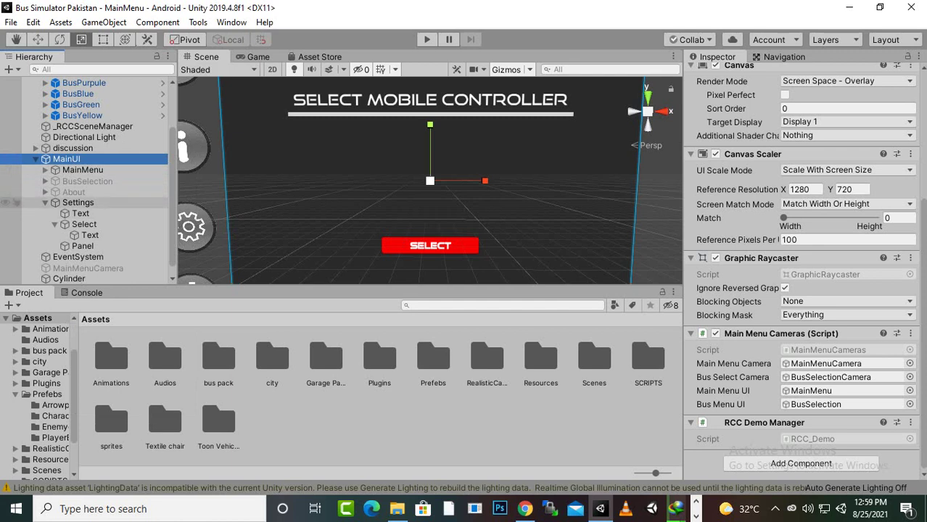
left_click(45, 203)
scroll(87, 181, "up", 2)
left_click(73, 235)
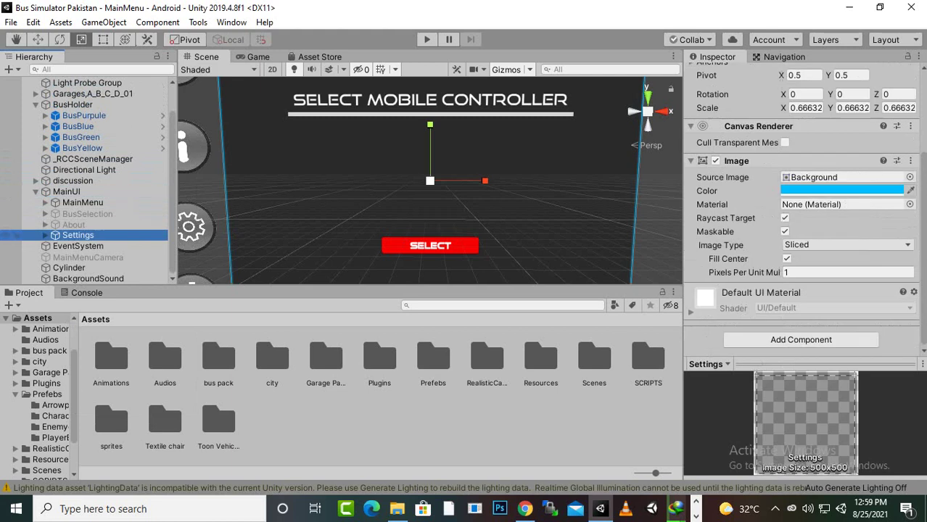
right_click(81, 235)
left_click(85, 202)
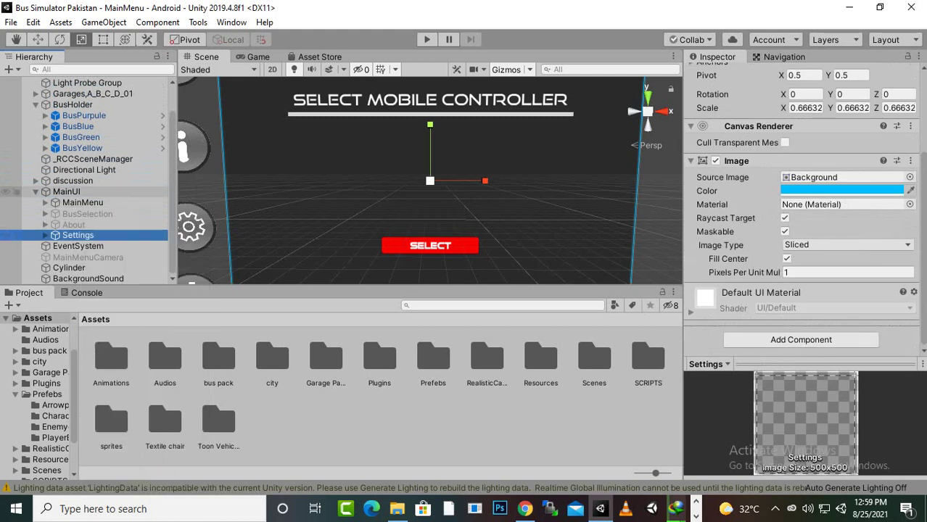
left_click(69, 191)
right_click(72, 192)
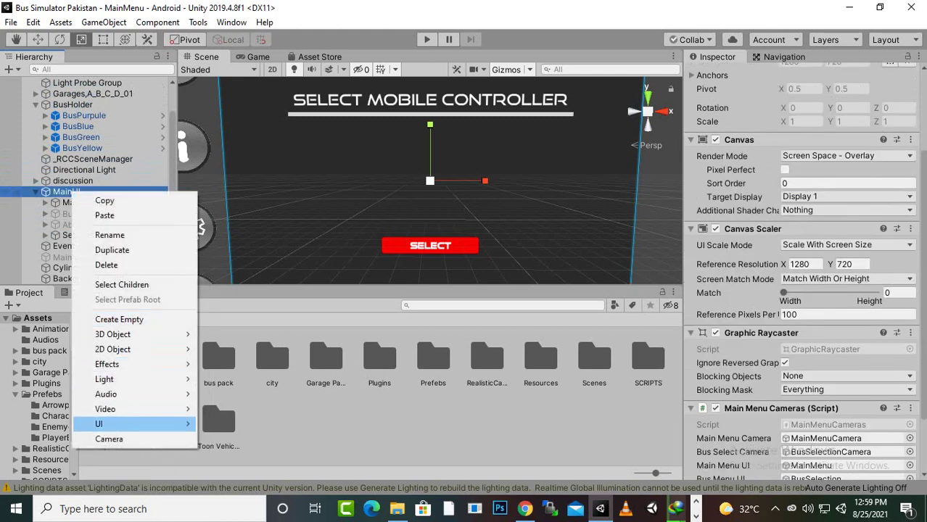
mouse_move(101, 424)
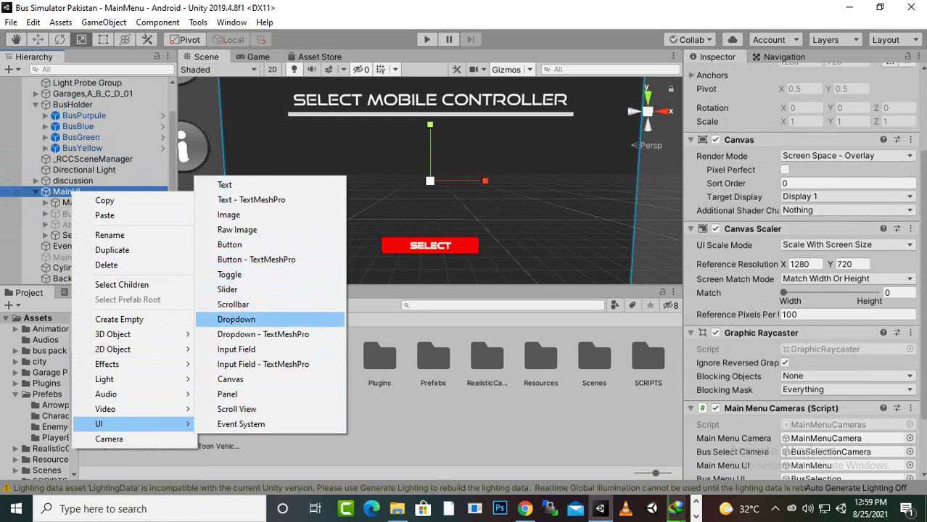
left_click(236, 320)
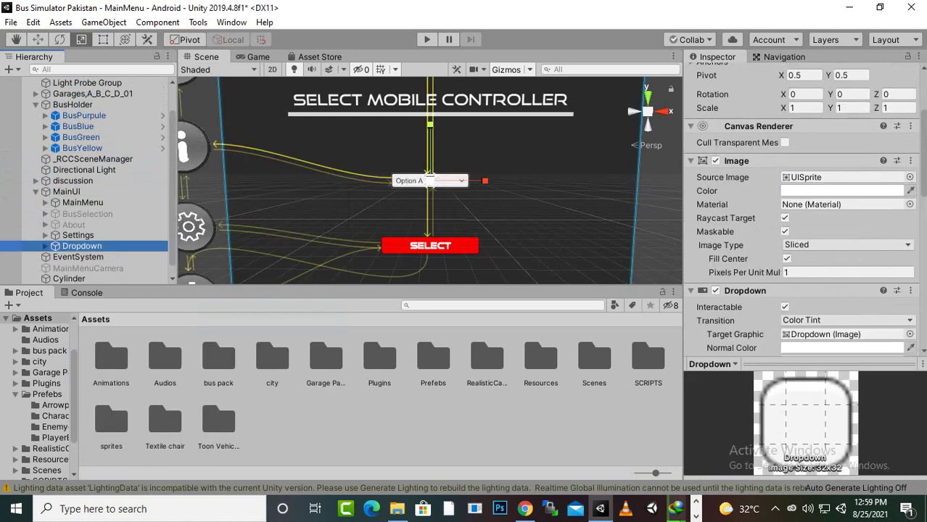
Enlarge the Dropdown uniformly to a scale of about 2.04 and make it a child of the Settings panel
scroll(431, 181, "up", 2)
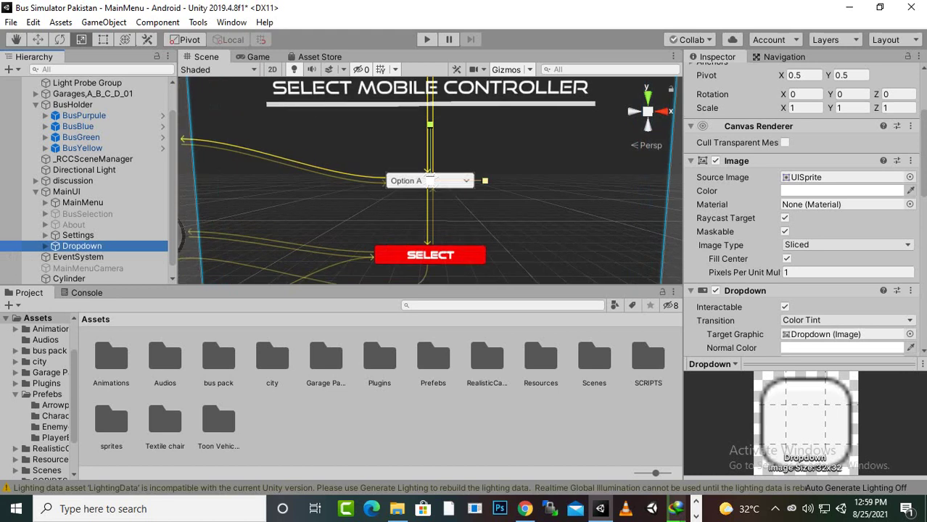
left_click_drag(430, 181, 501, 179)
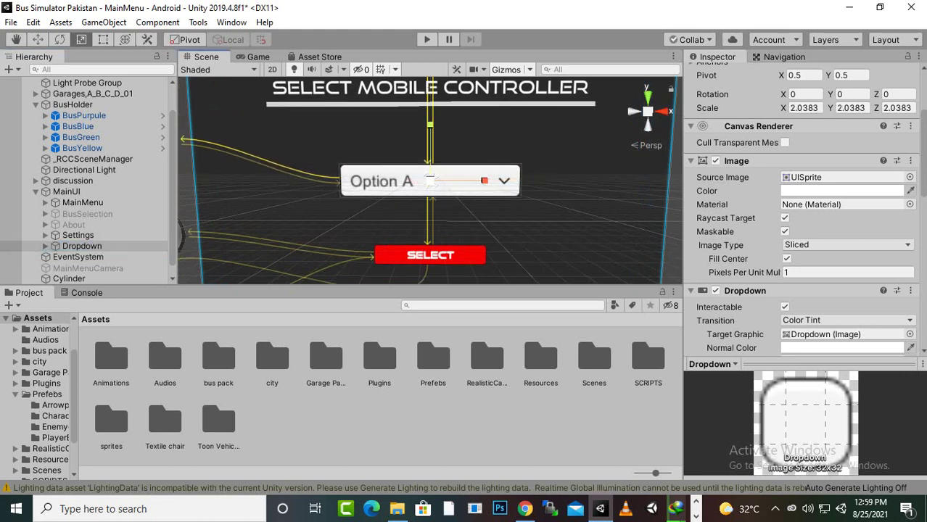
left_click_drag(82, 246, 77, 235)
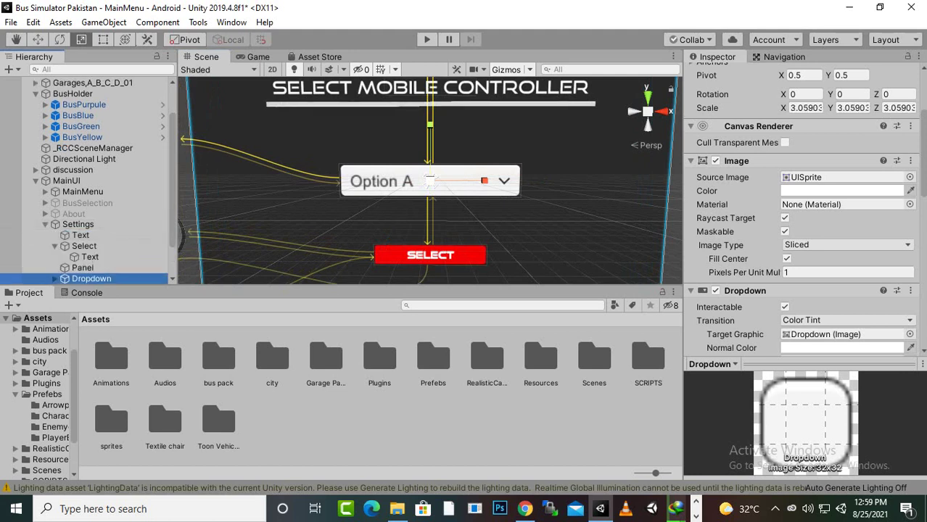
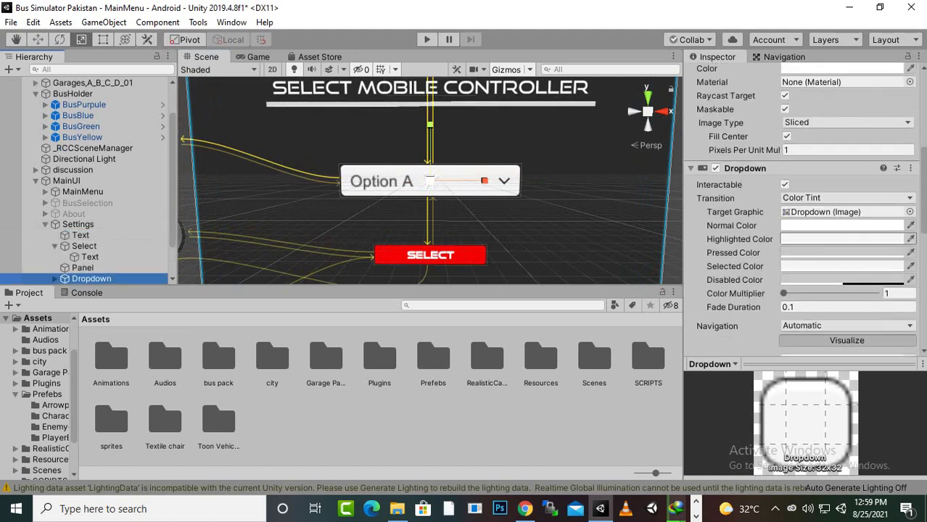
Set the Dropdown's Image color to blue, hexadecimal 0075BA
scroll(806, 225, "up", 6)
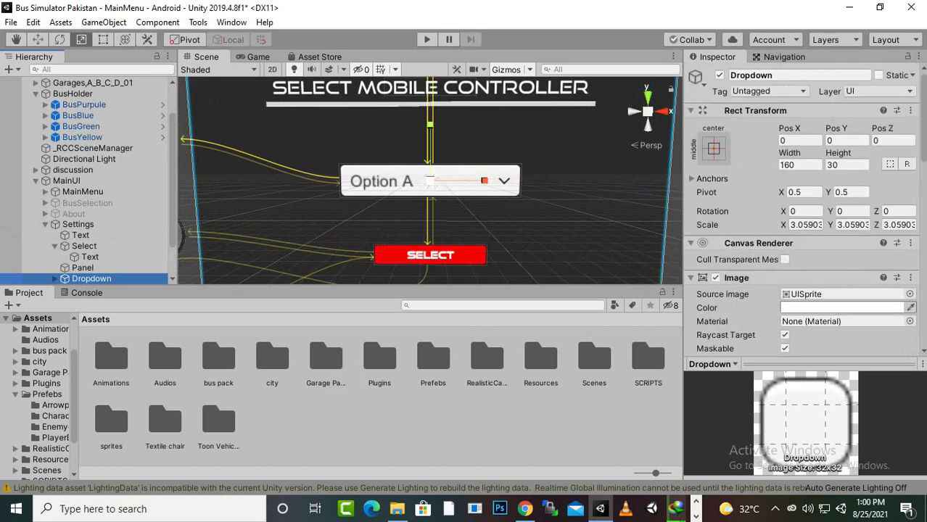
left_click(842, 307)
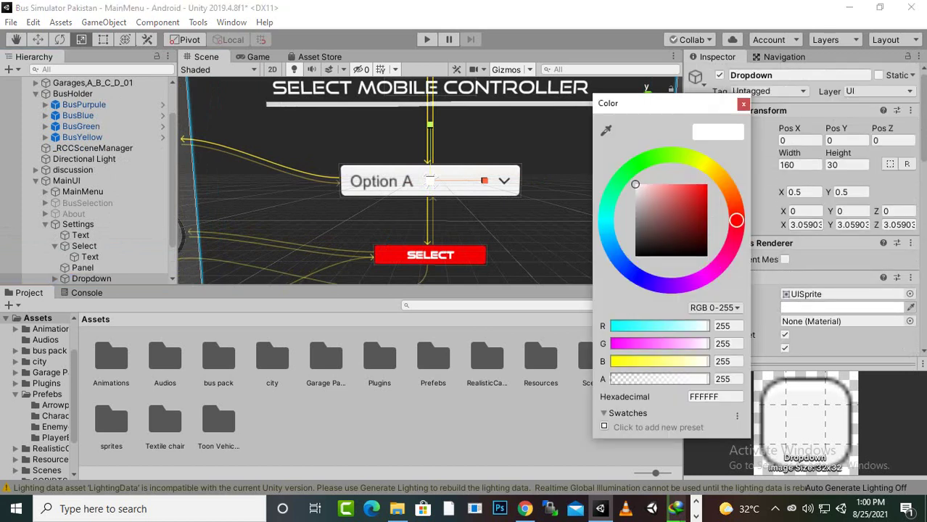
left_click(612, 245)
left_click_drag(689, 200, 708, 204)
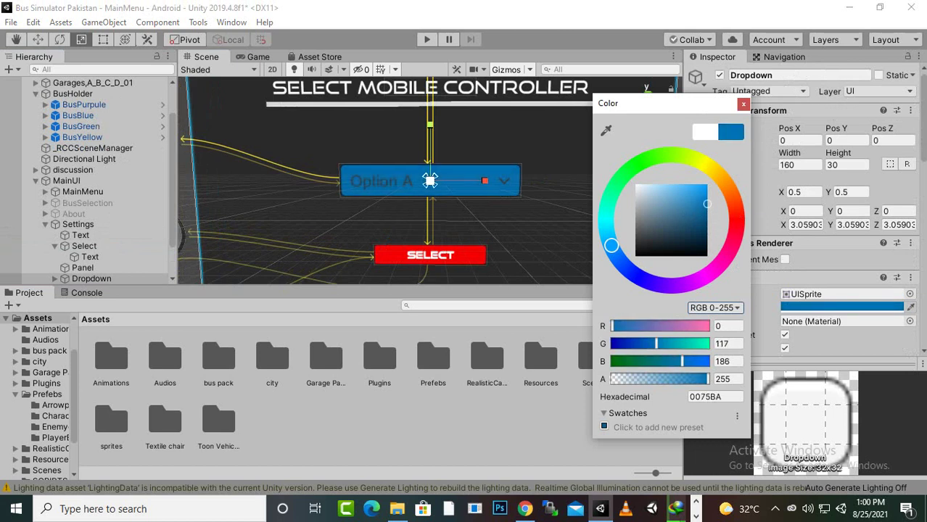
Change the text of the Dropdown's Label object to "UI Buttons"
left_click(744, 104)
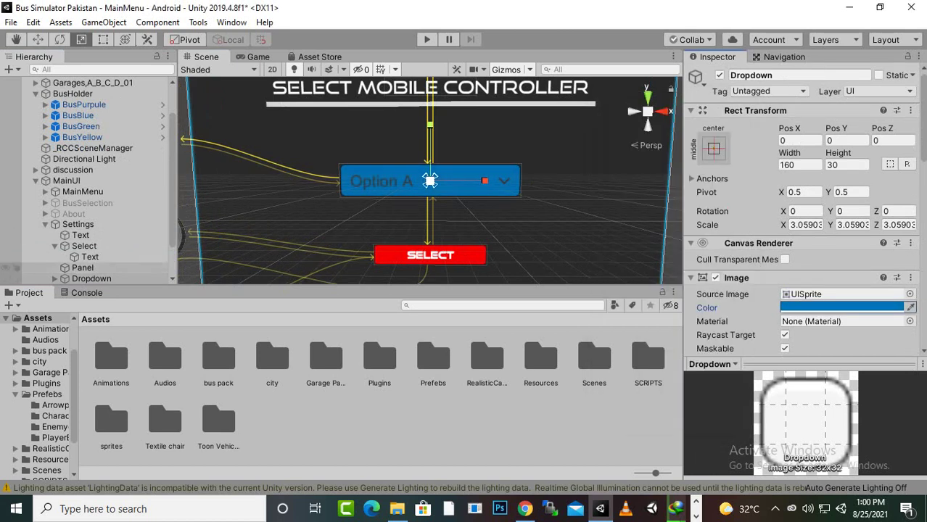
scroll(802, 211, "down", 5)
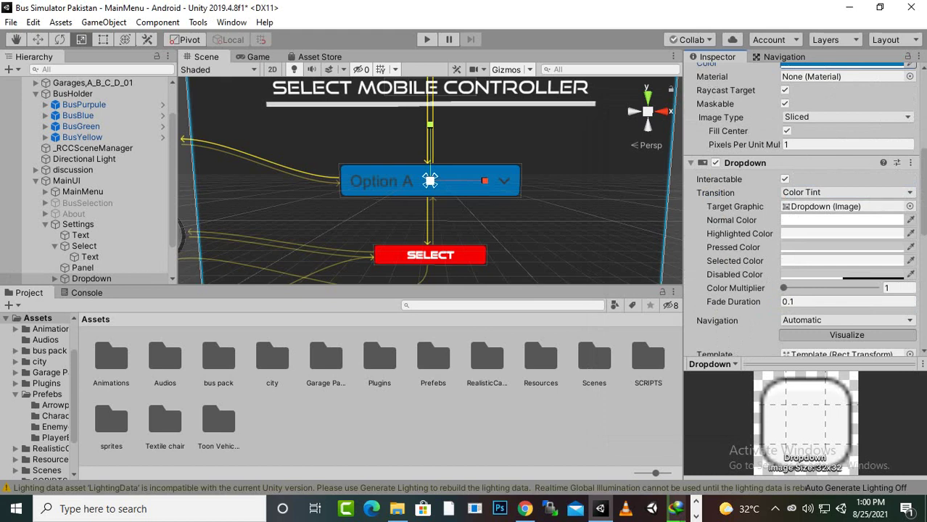
left_click(56, 278)
scroll(73, 254, "down", 1)
scroll(87, 181, "down", 1)
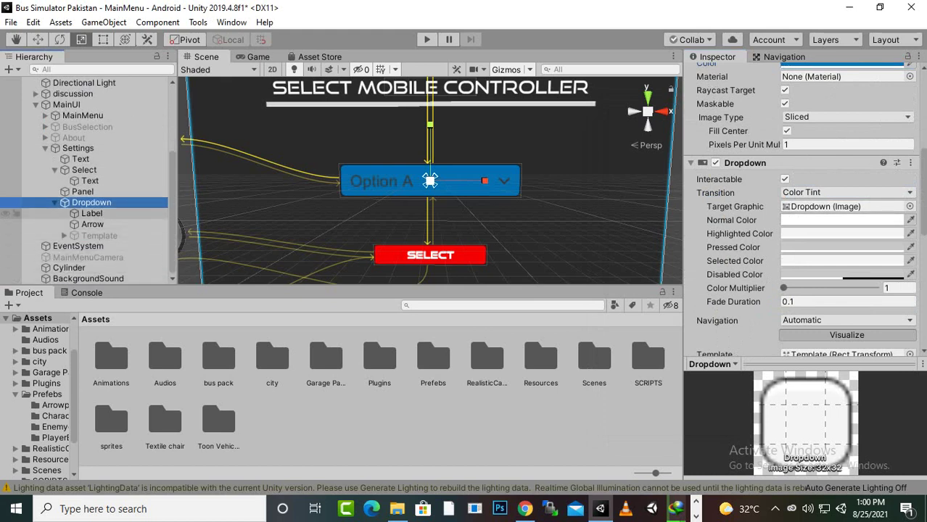
left_click(92, 214)
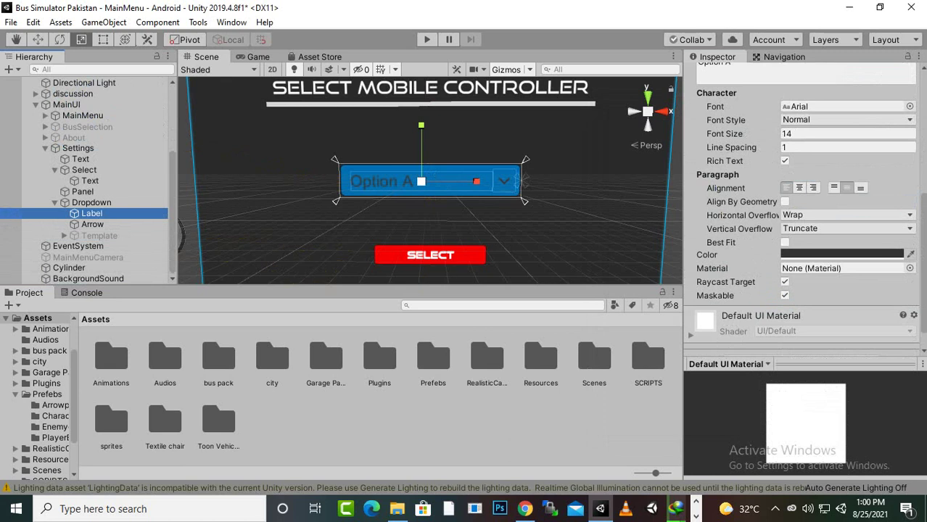
left_click(787, 73)
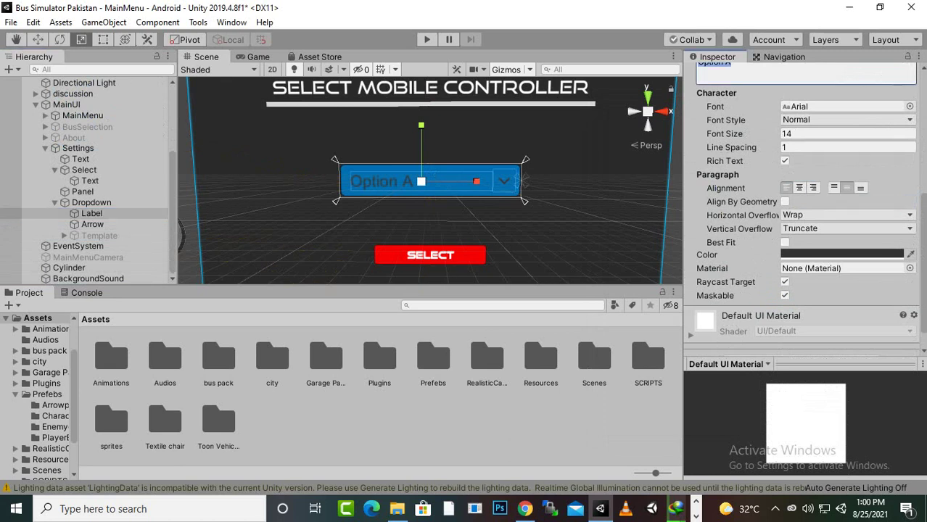
scroll(787, 73, "up", 3)
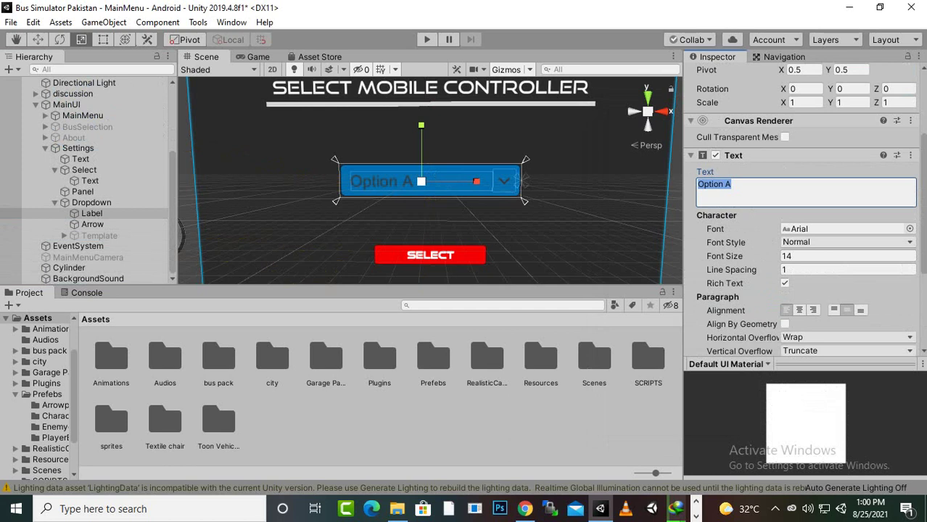
type("UI")
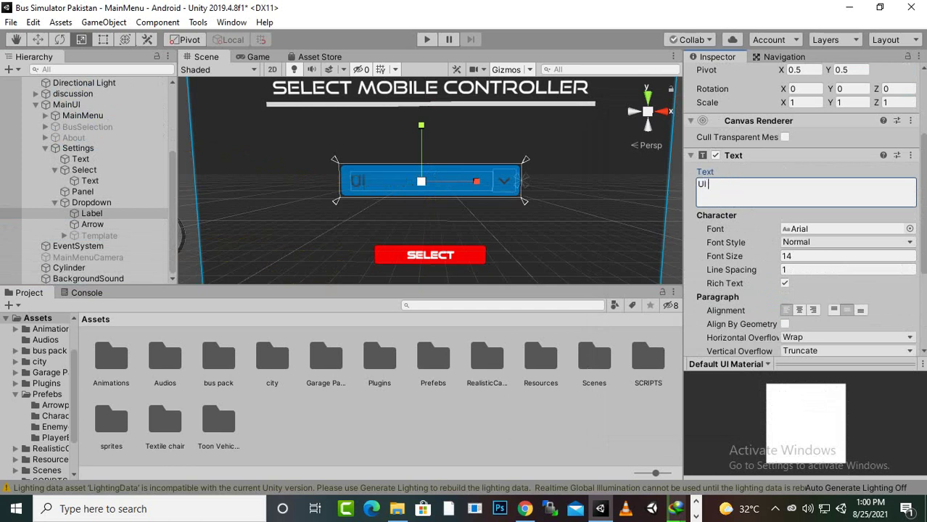
type(" Buttons")
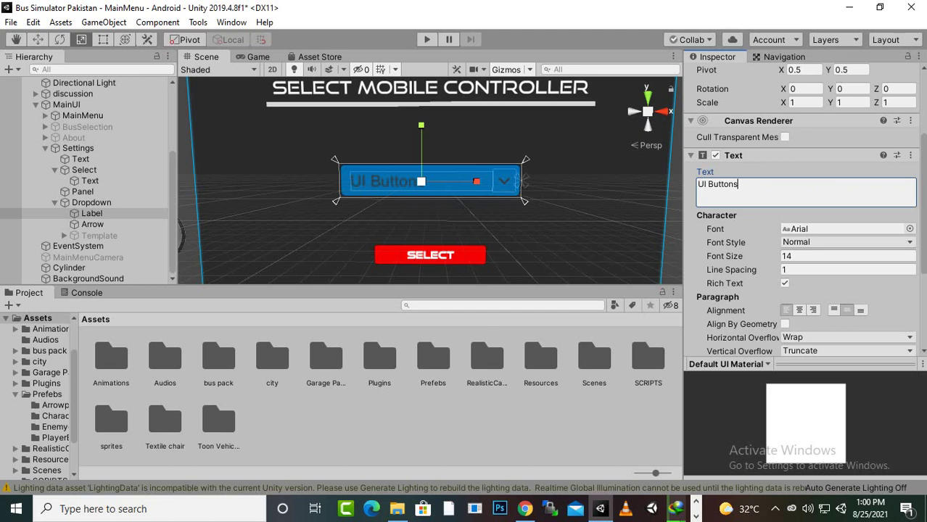
Set the Label's font to good times rg and its color to white, hexadecimal FFFFFF
left_click(910, 229)
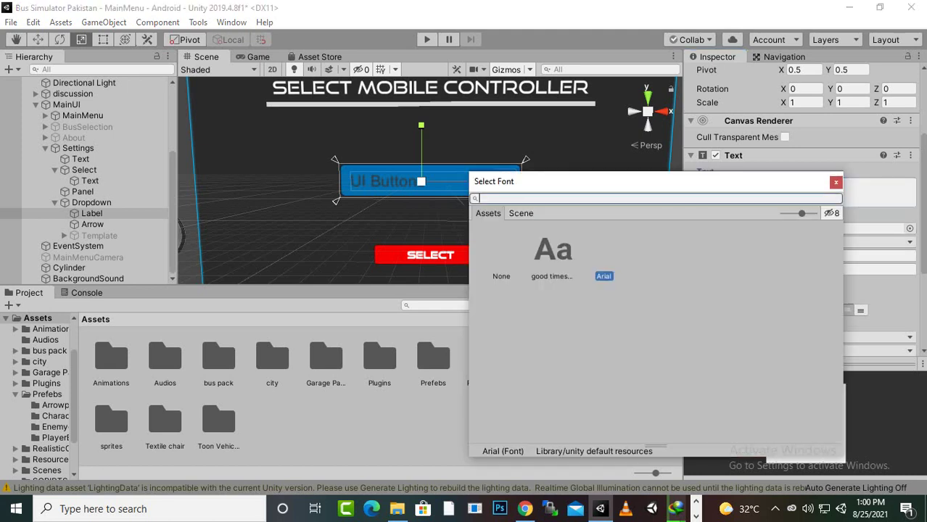
double_click(548, 269)
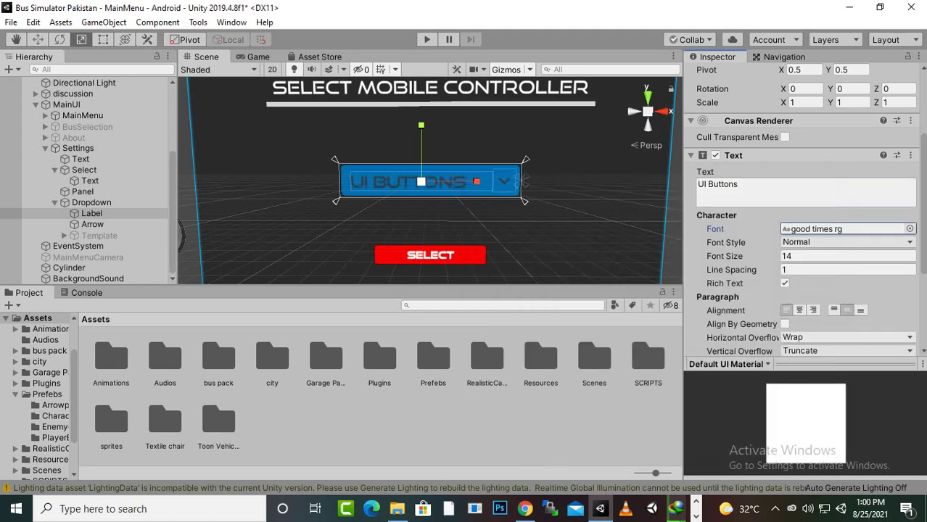
scroll(806, 218, "down", 4)
left_click(842, 253)
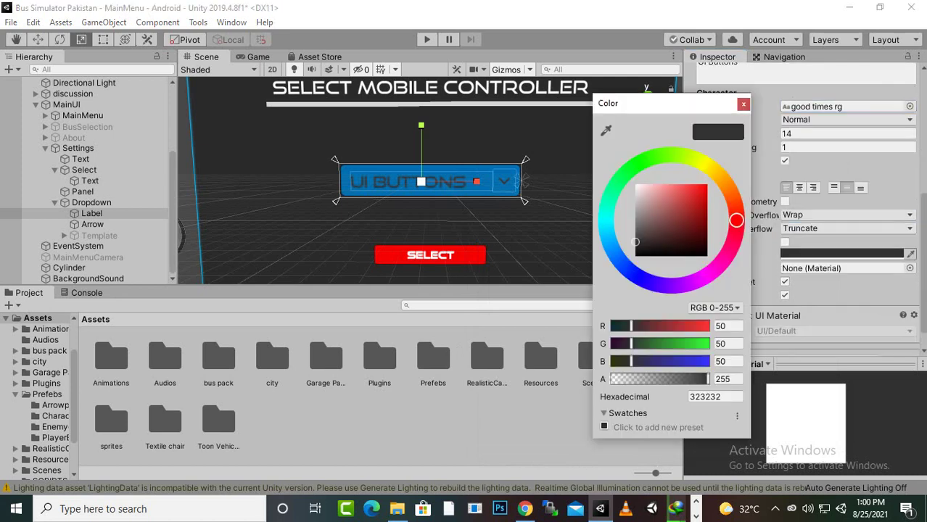
left_click_drag(635, 243, 635, 184)
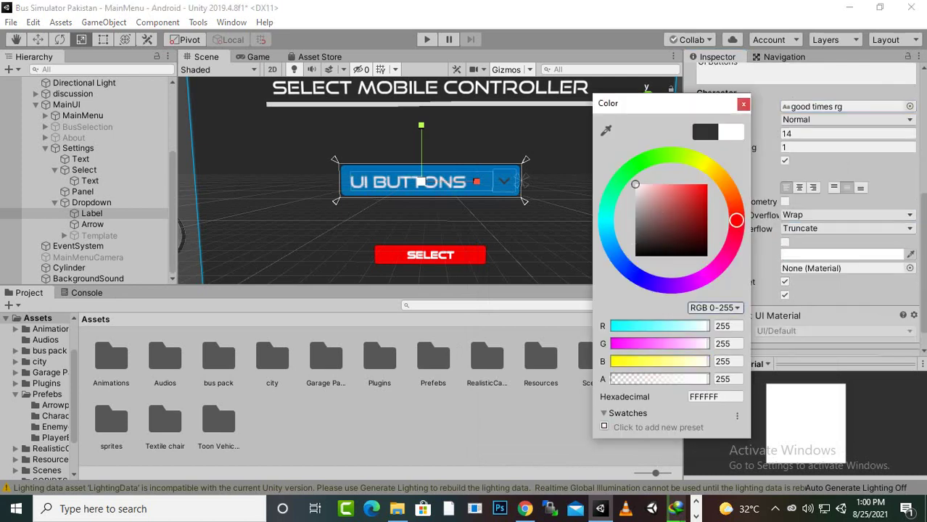
left_click(743, 105)
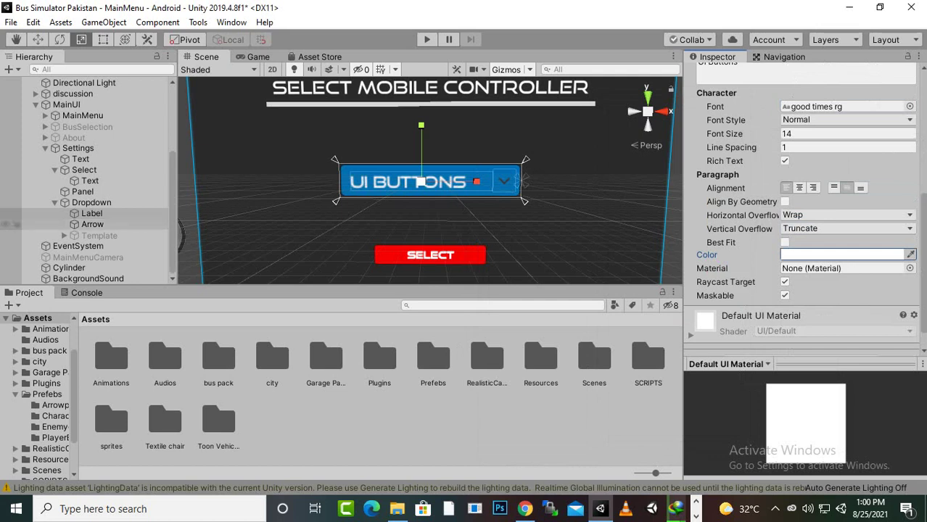
Rename the Dropdown's three options to "UI Buttons", "Accelerometer" and "Steering Wheel"
left_click(91, 203)
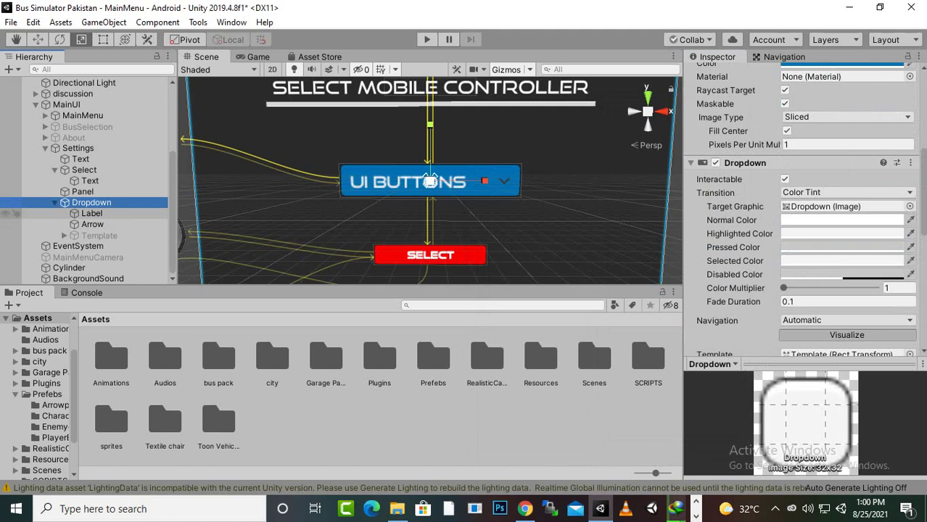
scroll(798, 217, "down", 5)
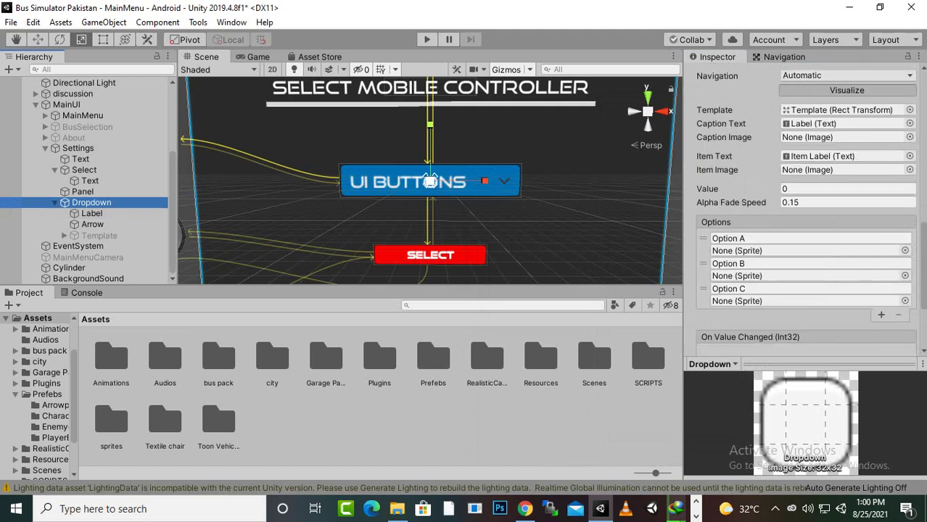
scroll(798, 217, "down", 3)
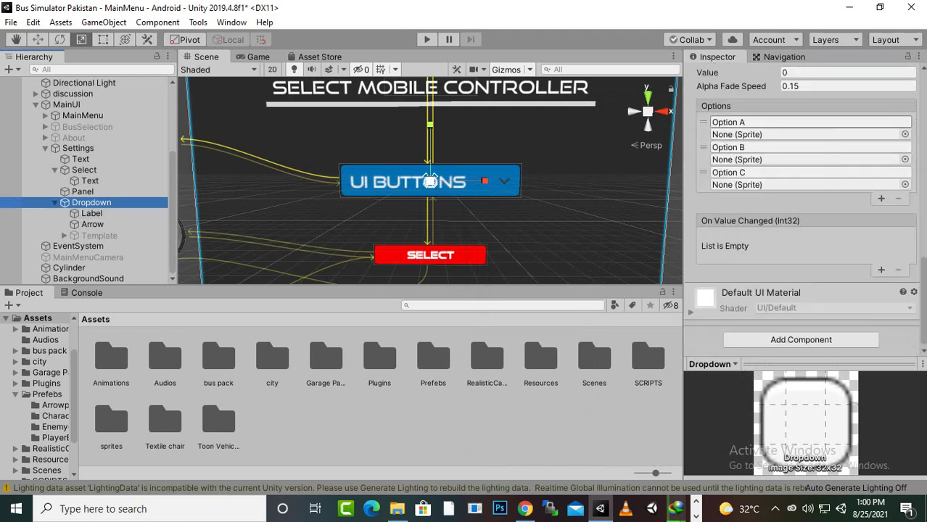
left_click(769, 122)
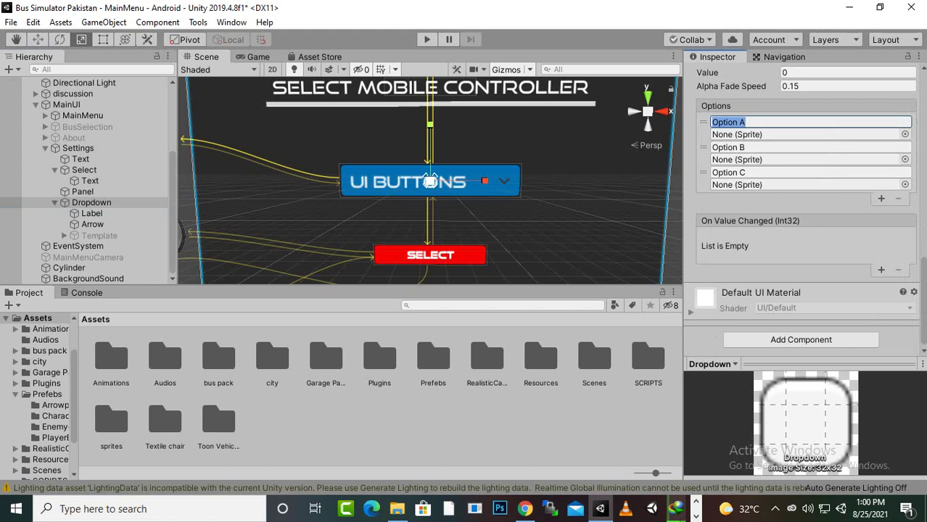
type("U")
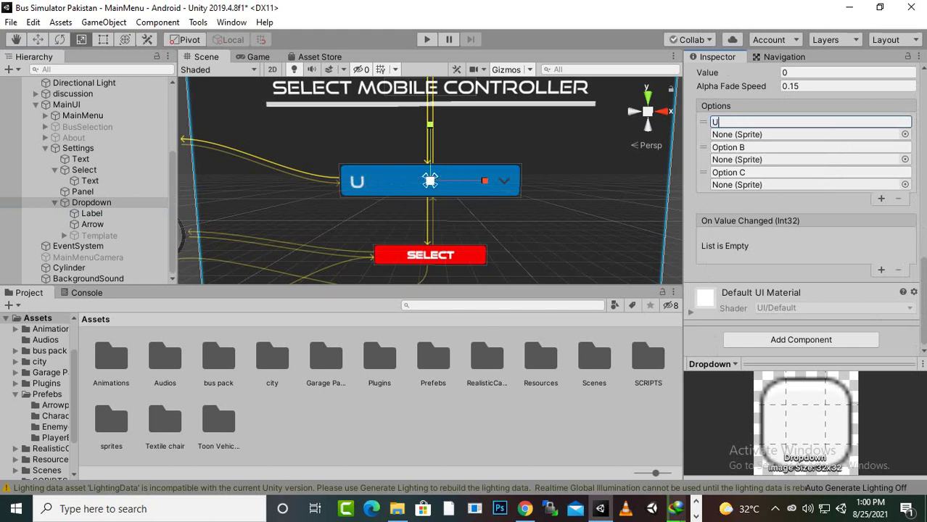
type("I Buttons")
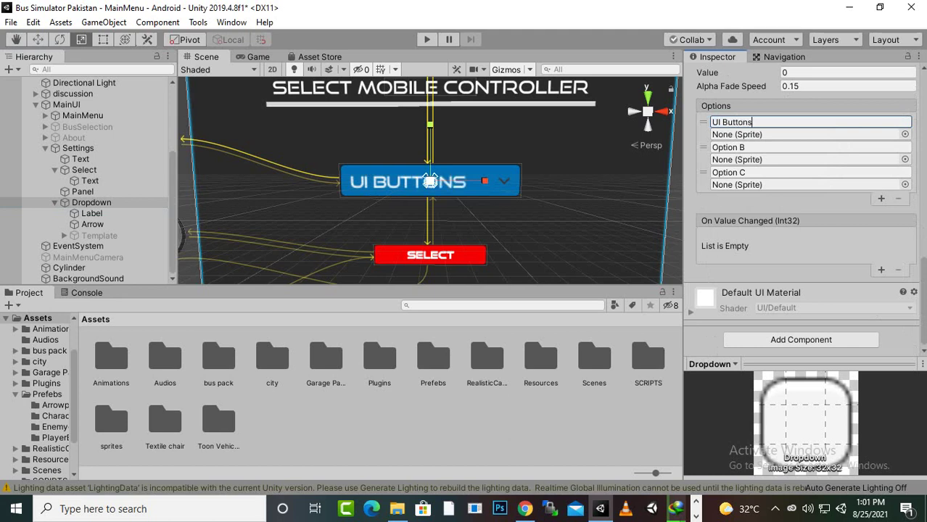
key("Tab")
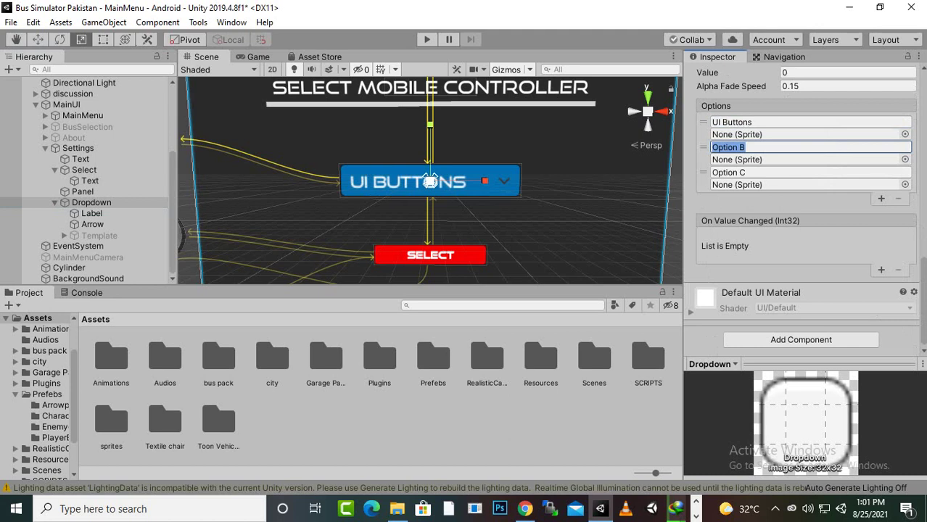
type("Accelerometer")
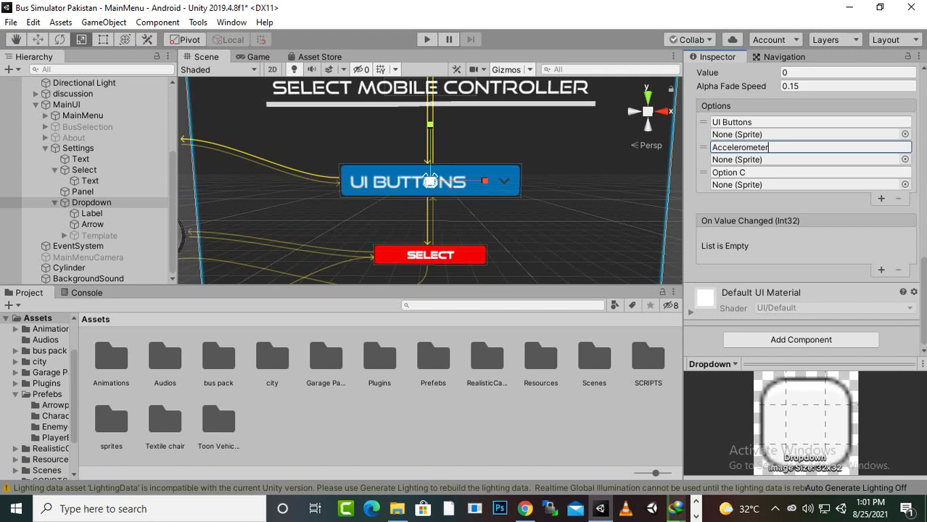
key("Tab")
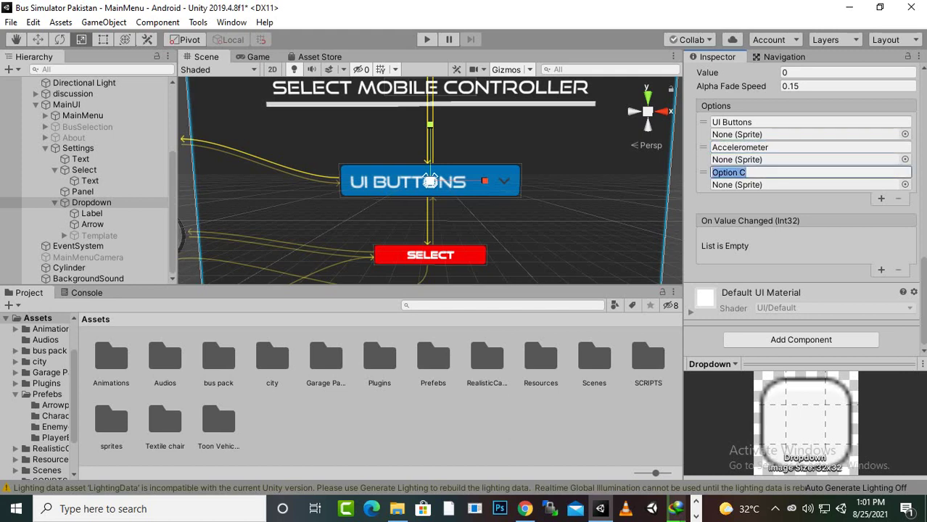
type("St")
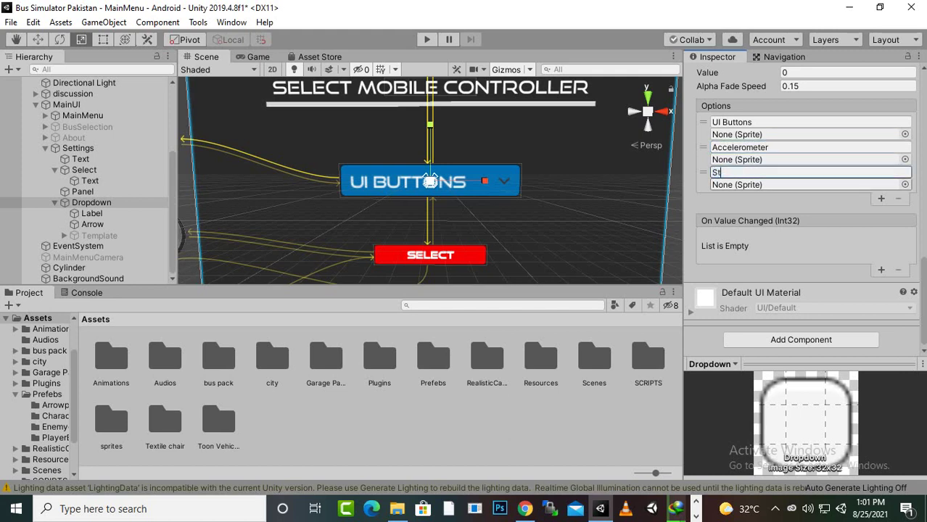
type("eering Wheel")
Add a fourth option to the Dropdown and name it "Joystick"
left_click(882, 198)
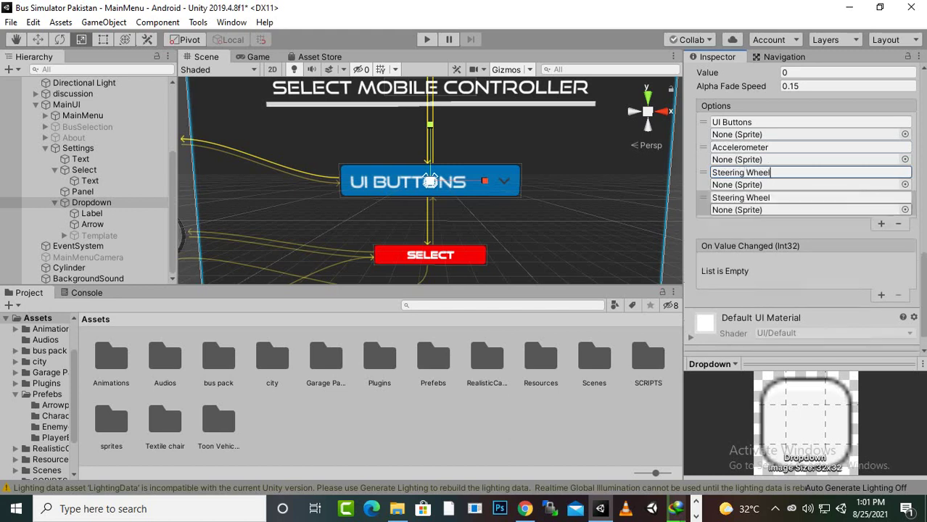
left_click(798, 198)
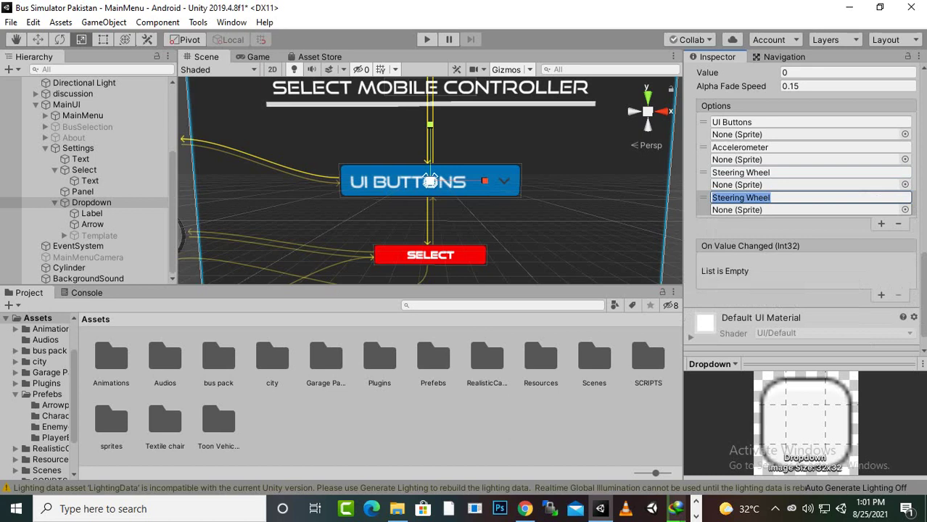
type("Joys")
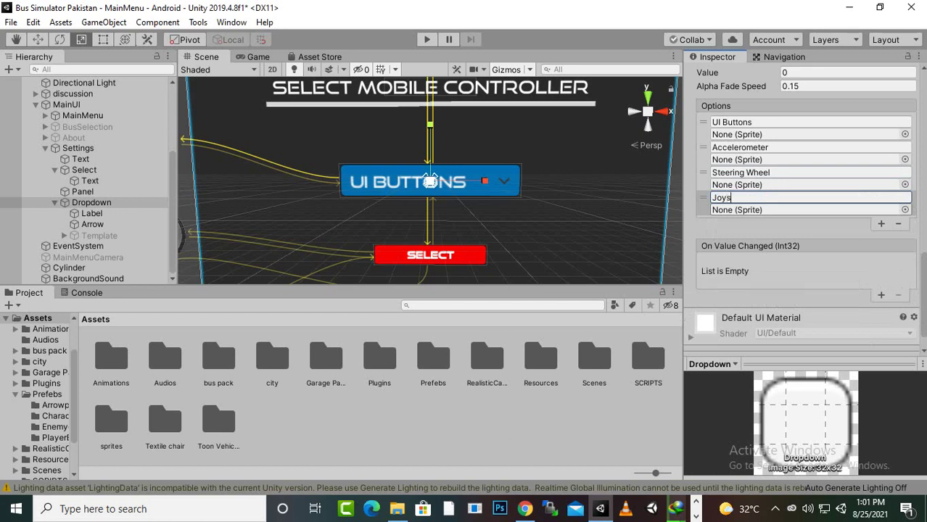
type("tick")
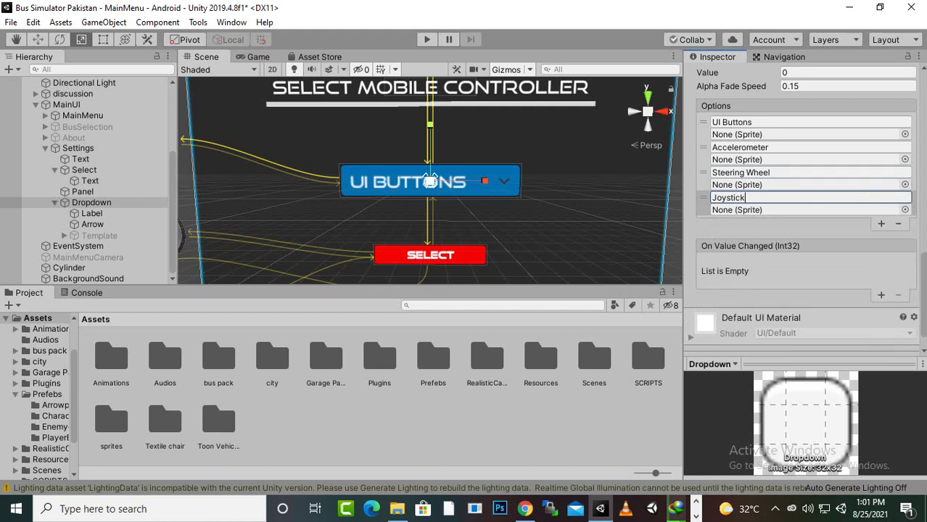
Add an On Value Changed event to the Dropdown that calls the dynamic RCC_Demo.SetMobileController function on MainUI
left_click(67, 104)
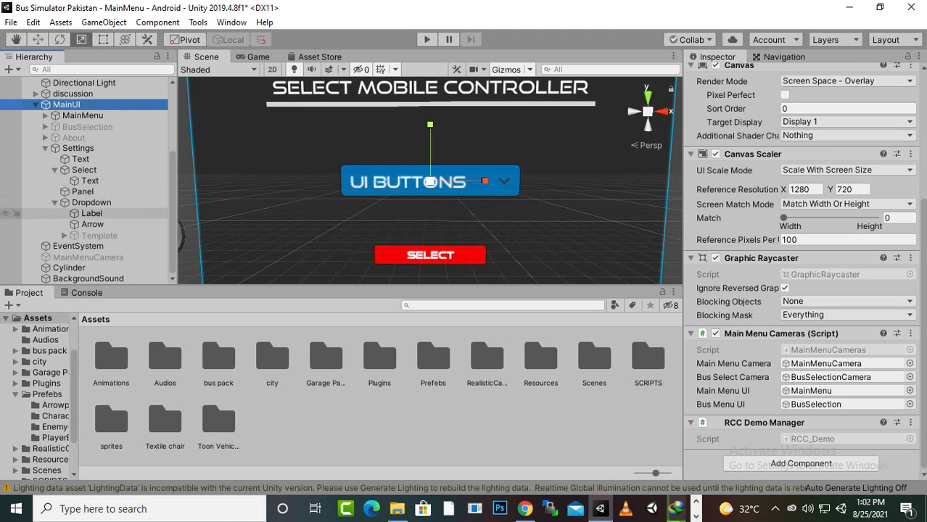
left_click(91, 203)
scroll(802, 211, "down", 5)
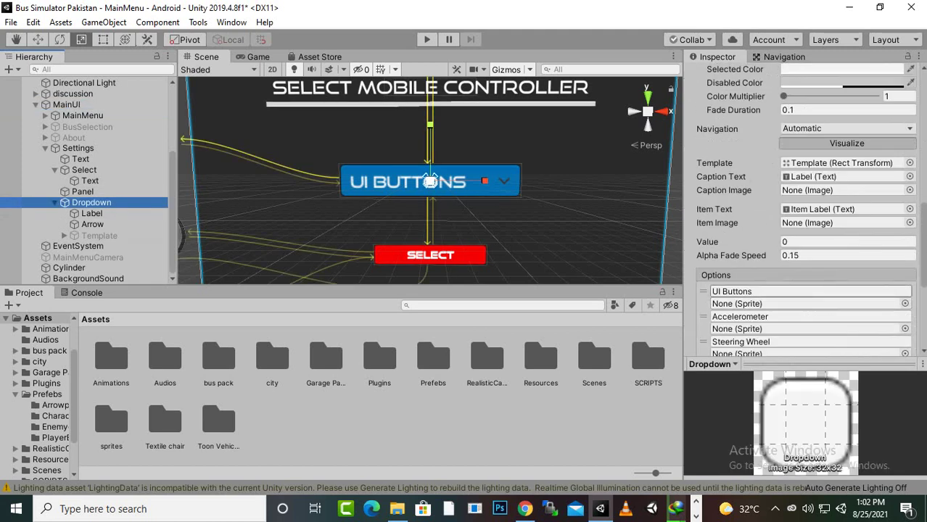
scroll(801, 210, "down", 3)
left_click(881, 270)
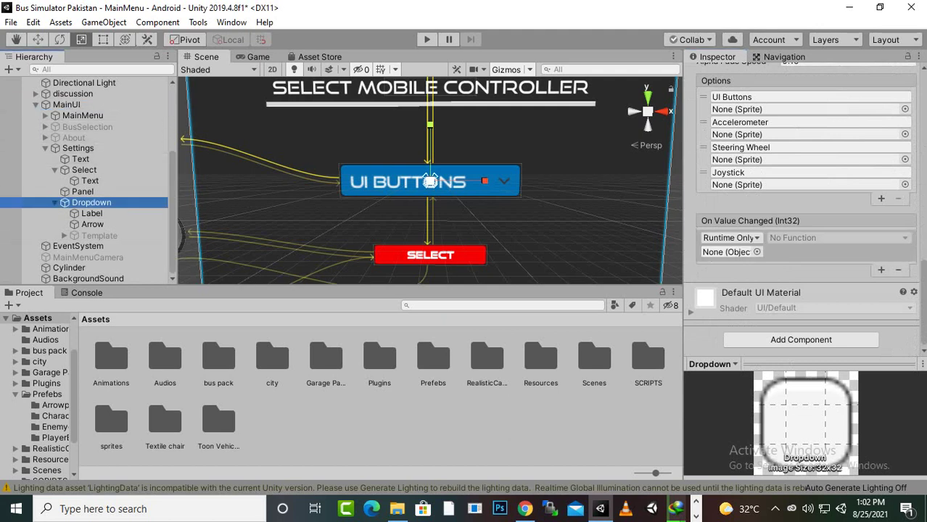
left_click_drag(66, 105, 729, 252)
left_click(838, 238)
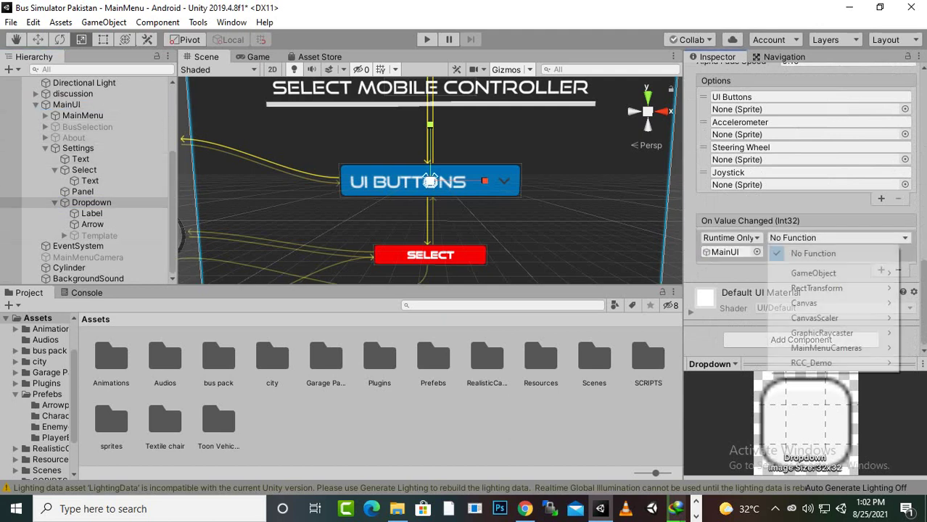
mouse_move(811, 363)
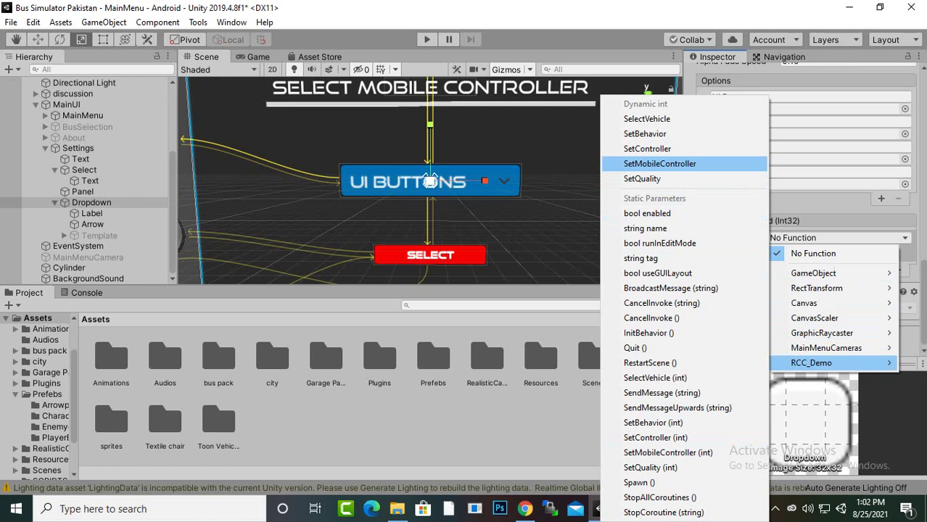
left_click(660, 163)
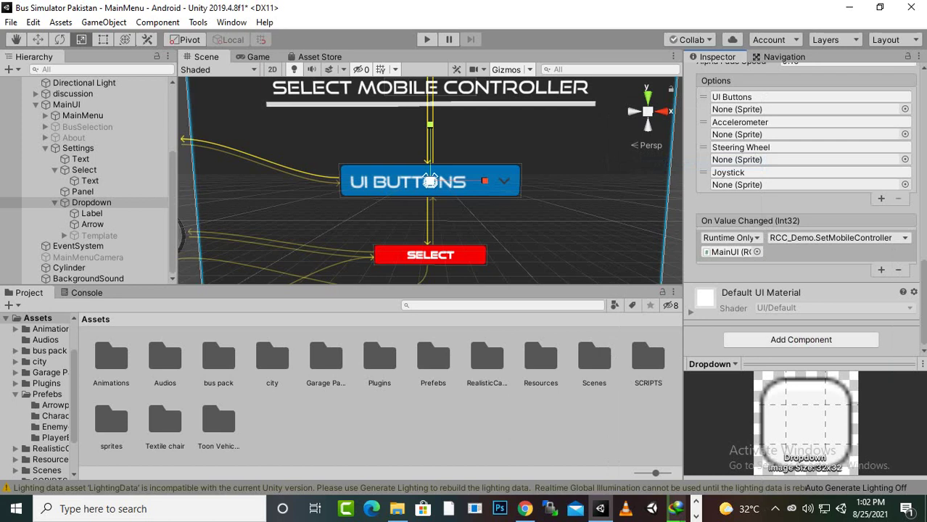
Add the RCC_Useless script component to the Dropdown
left_click(801, 340)
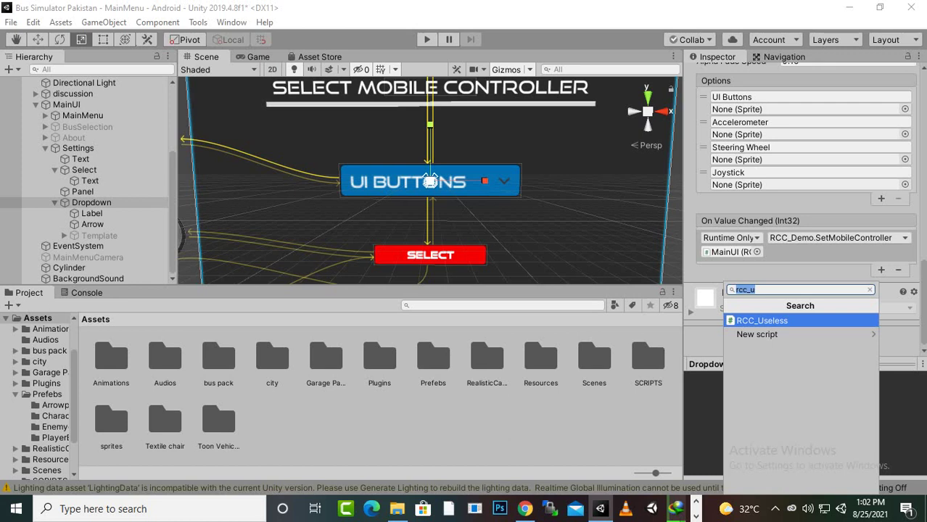
key("Return")
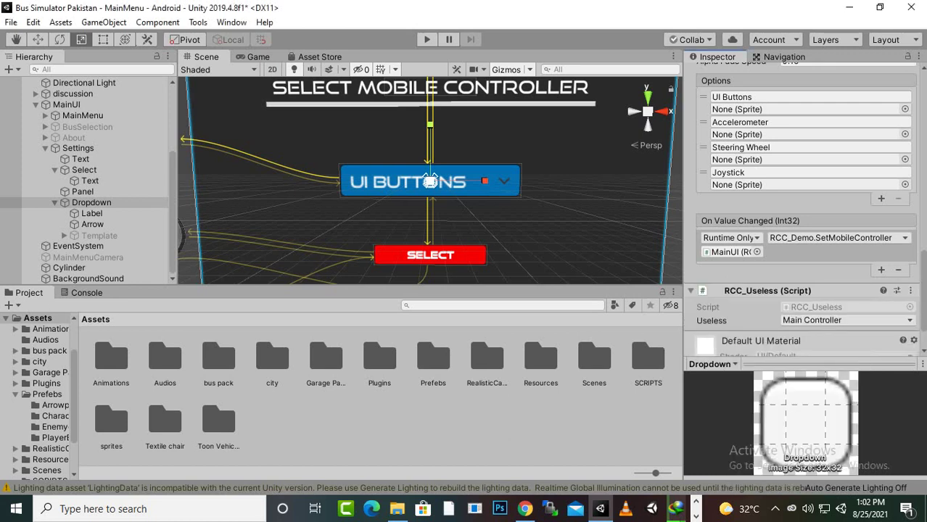
Set the Useless option of the Dropdown's RCC_Useless script to Mobile Controllers and save the scene
left_click_drag(684, 217, 681, 218)
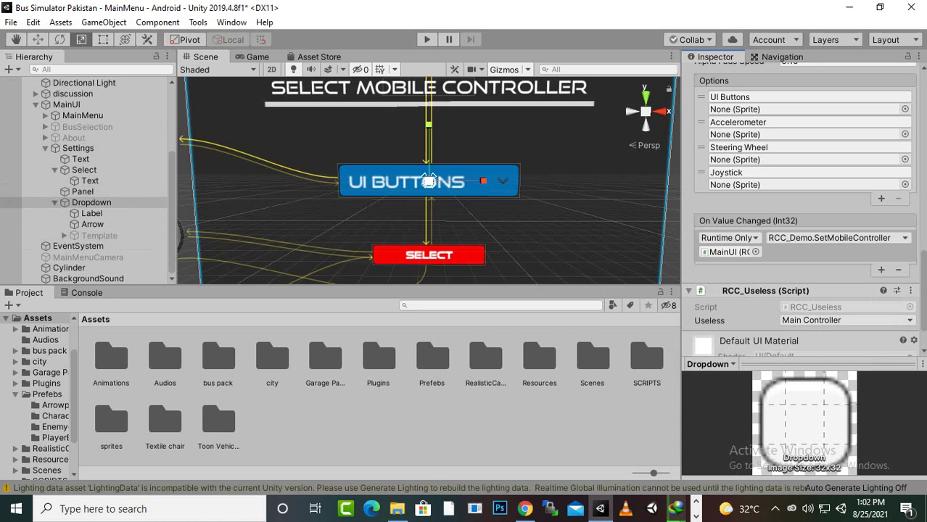
left_click(847, 320)
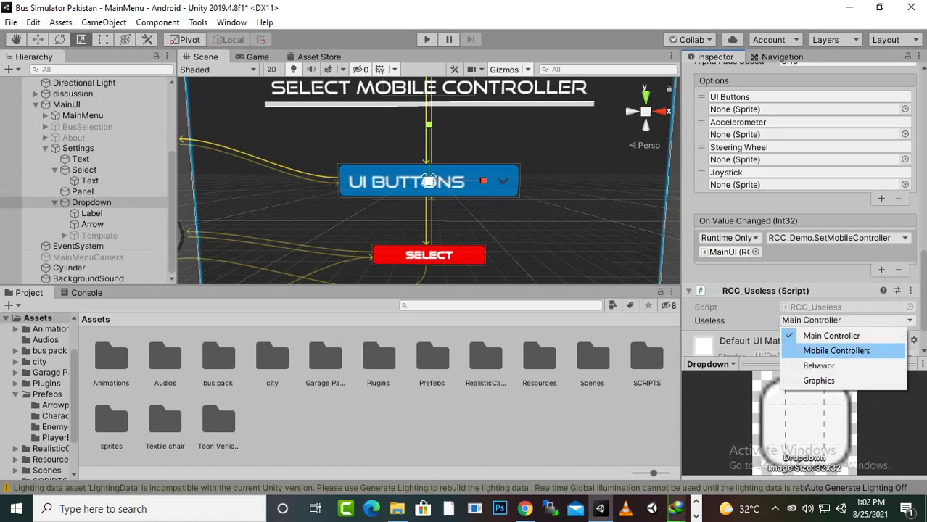
left_click(811, 350)
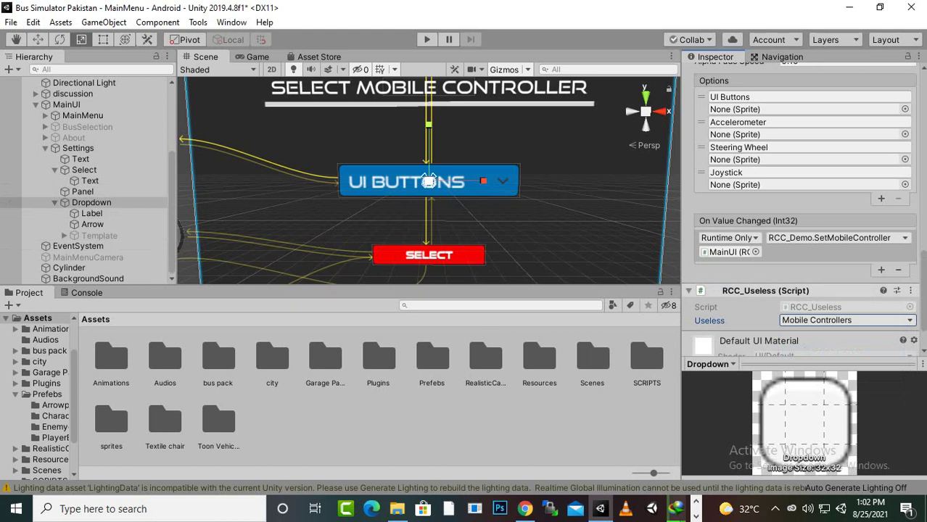
key("ctrl+s")
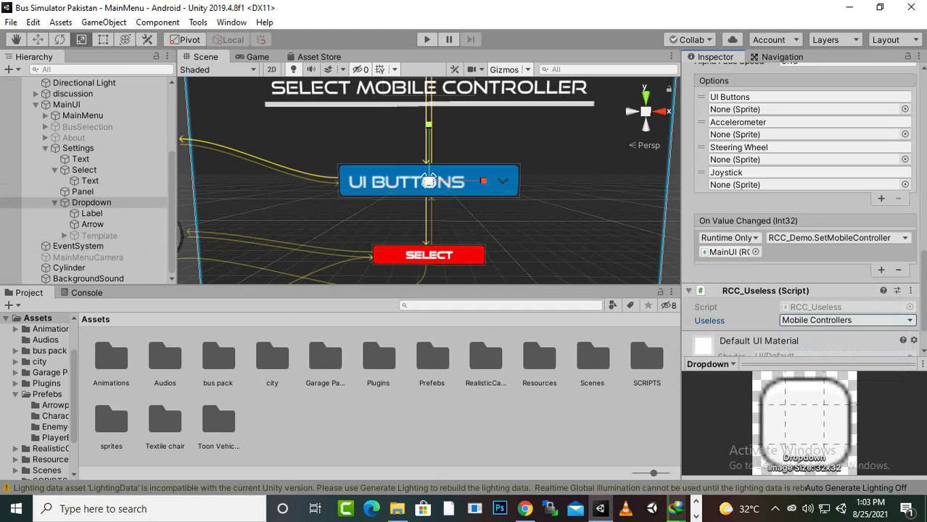
Remove both existing On Click events from the Select button in the Settings panel
left_click(429, 182)
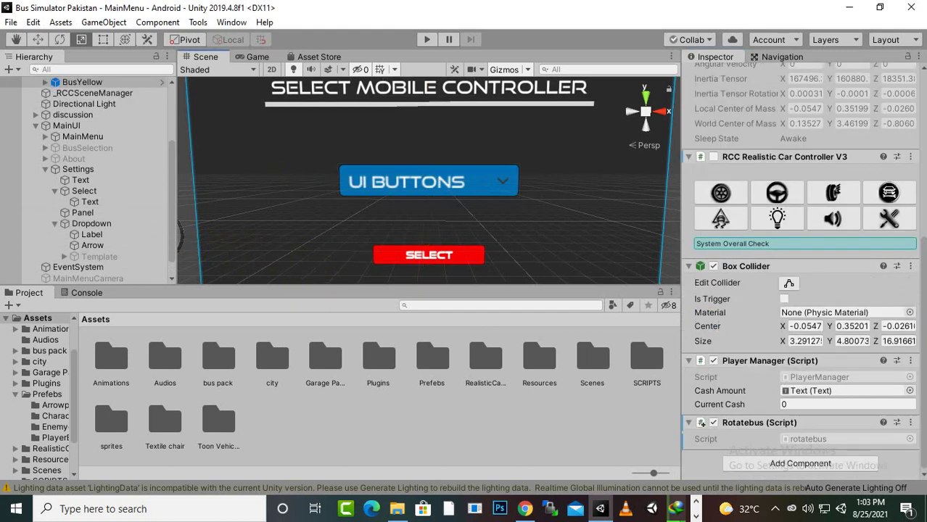
left_click(429, 181)
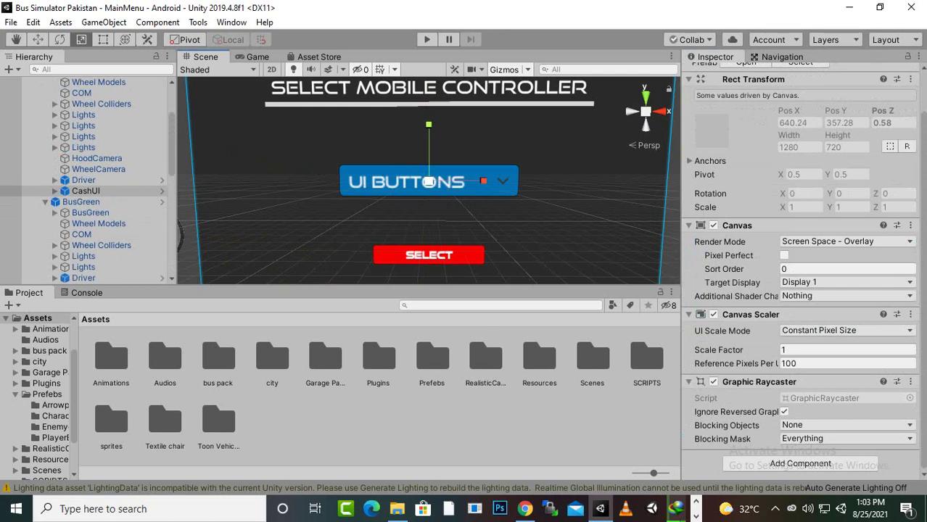
left_click(429, 255)
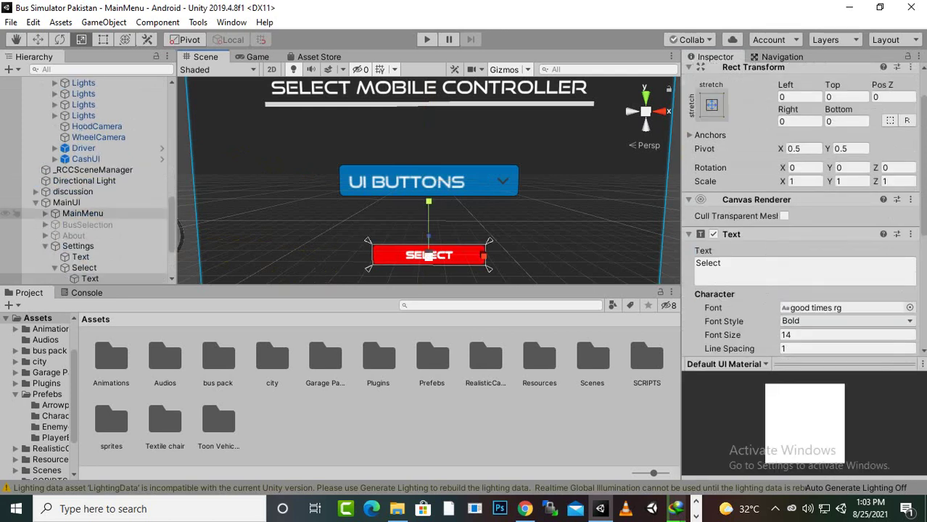
scroll(85, 199, "down", 1)
left_click(84, 227)
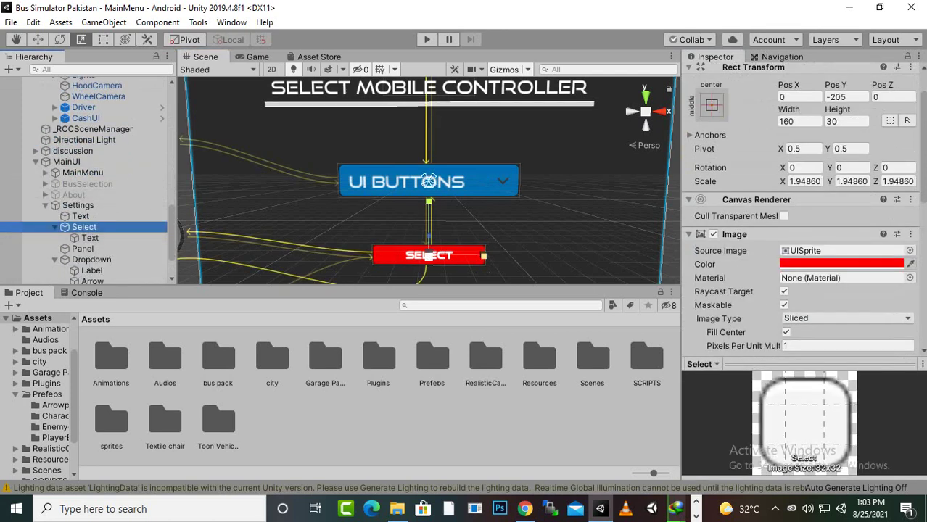
scroll(827, 258, "down", 6)
scroll(827, 257, "down", 3)
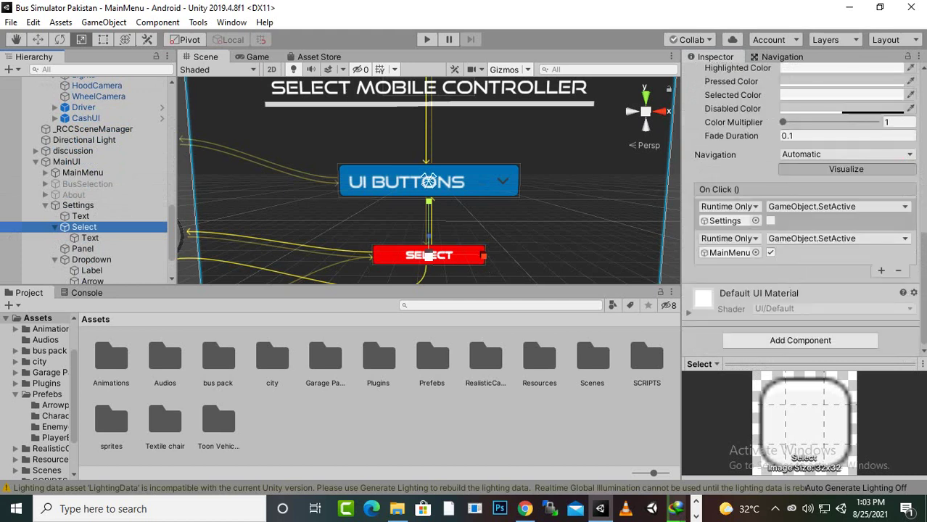
left_click(898, 270)
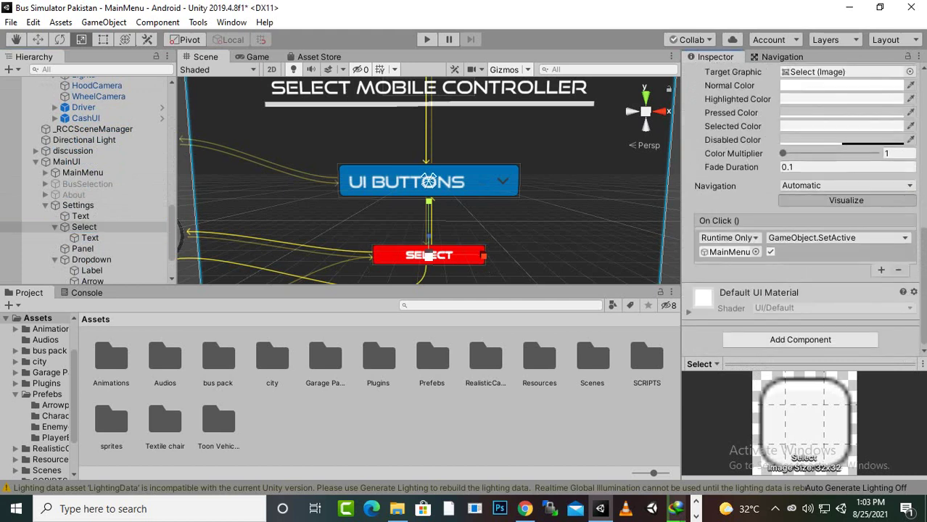
left_click(898, 271)
Add an On Click event to the Select button that calls RCC_Demo.InitBehavior on MainUI
left_click(881, 270)
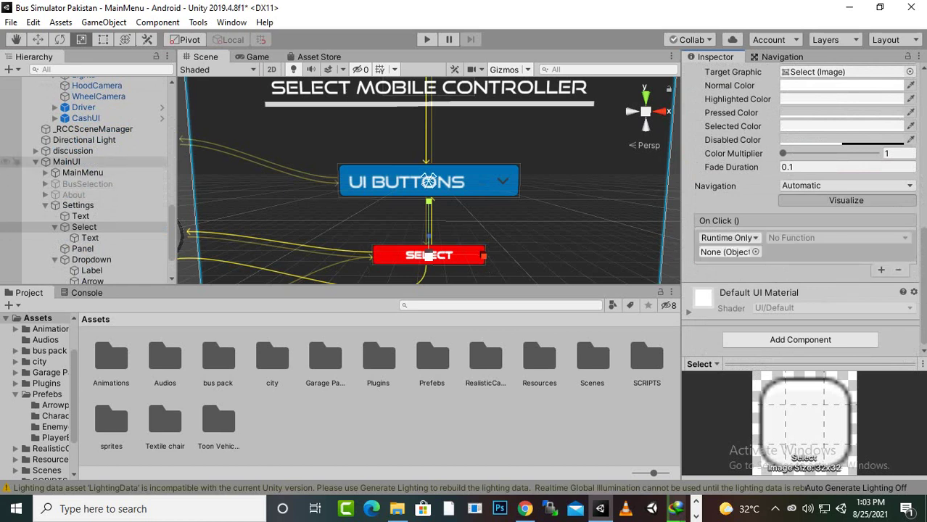
left_click_drag(67, 162, 727, 253)
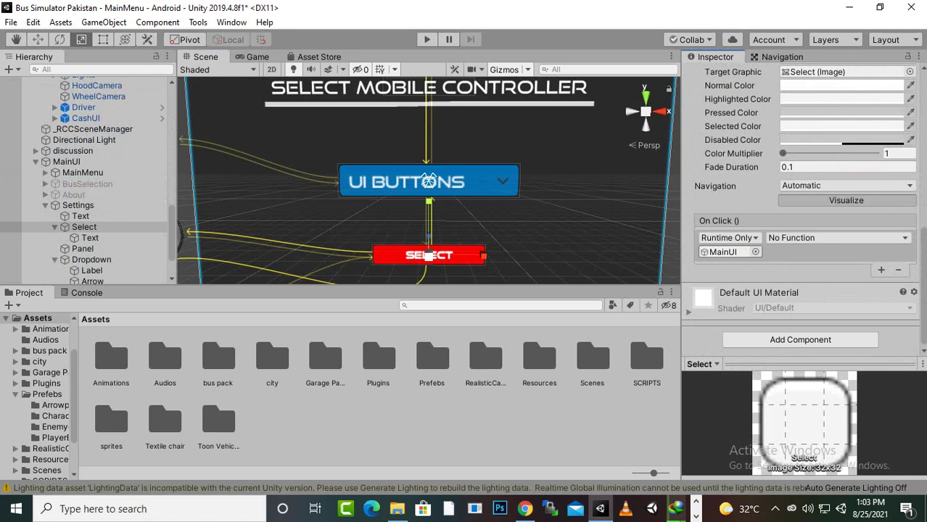
left_click(834, 238)
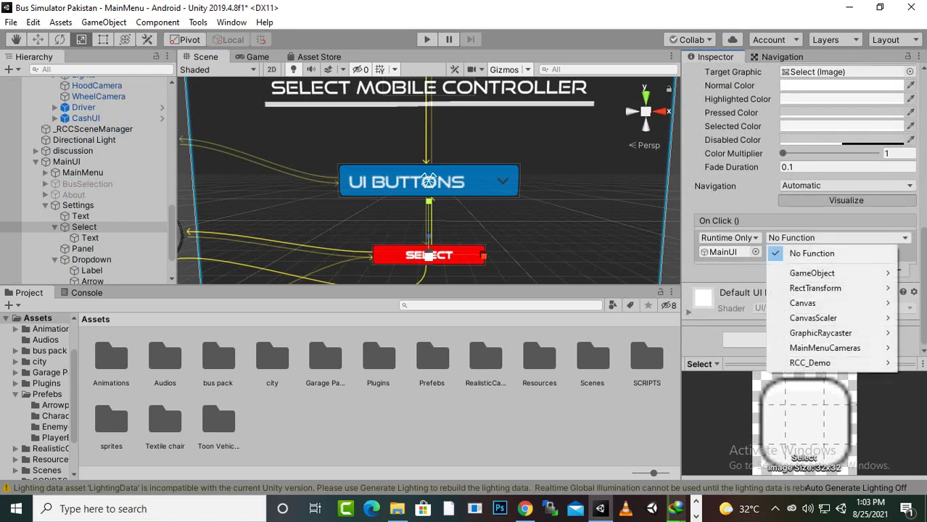
mouse_move(811, 363)
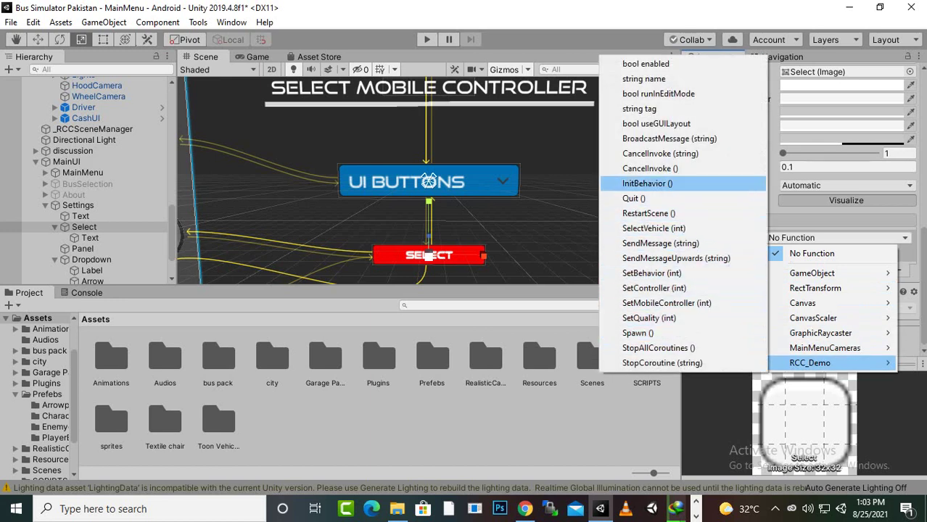
left_click(647, 184)
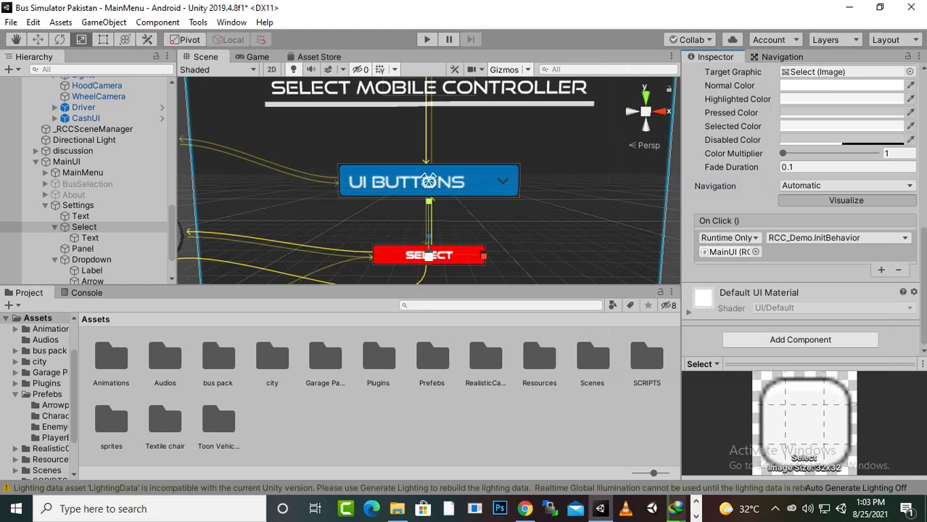
Add a second On Click event to the Select button that deactivates the Settings panel through GameObject.SetActive
left_click(882, 270)
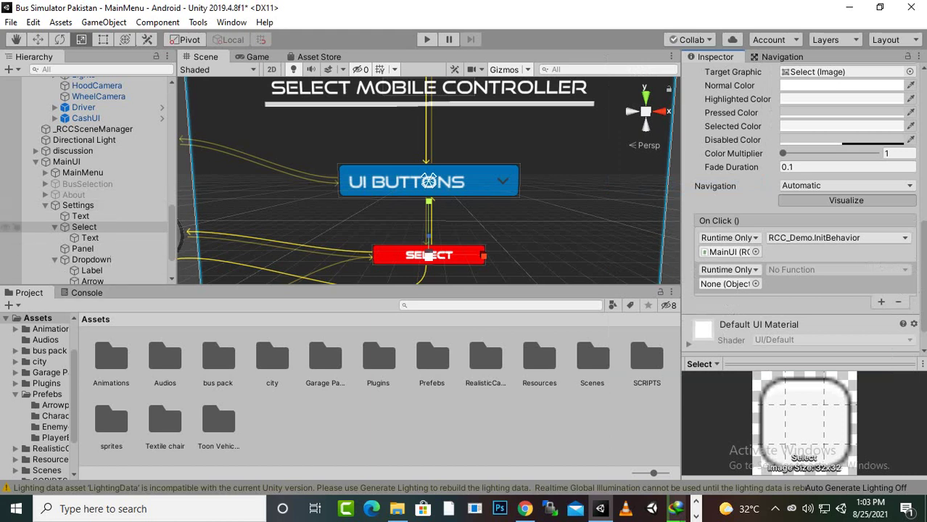
left_click_drag(728, 251, 725, 284)
left_click(834, 270)
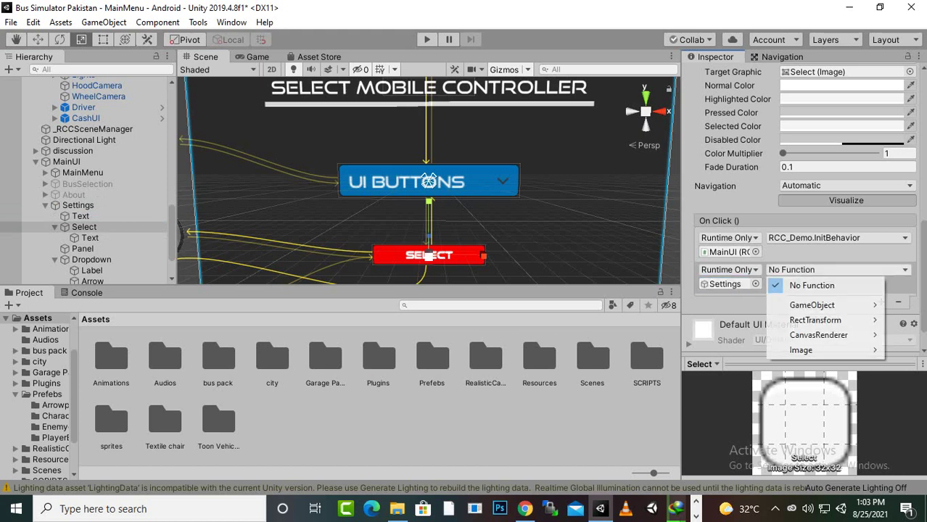
mouse_move(812, 306)
left_click(651, 410)
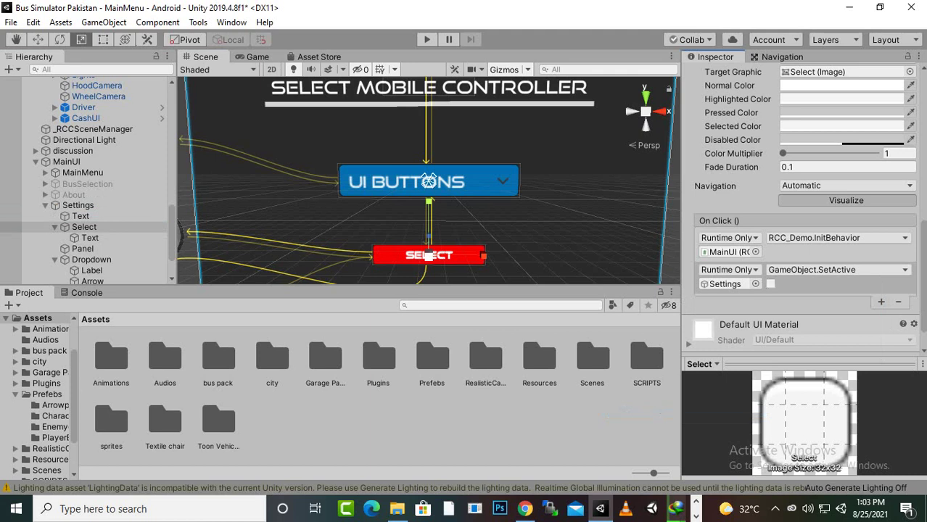
Add a third On Click event to the Select button that activates MainMenu through GameObject.SetActive, and save the scene
left_click(881, 301)
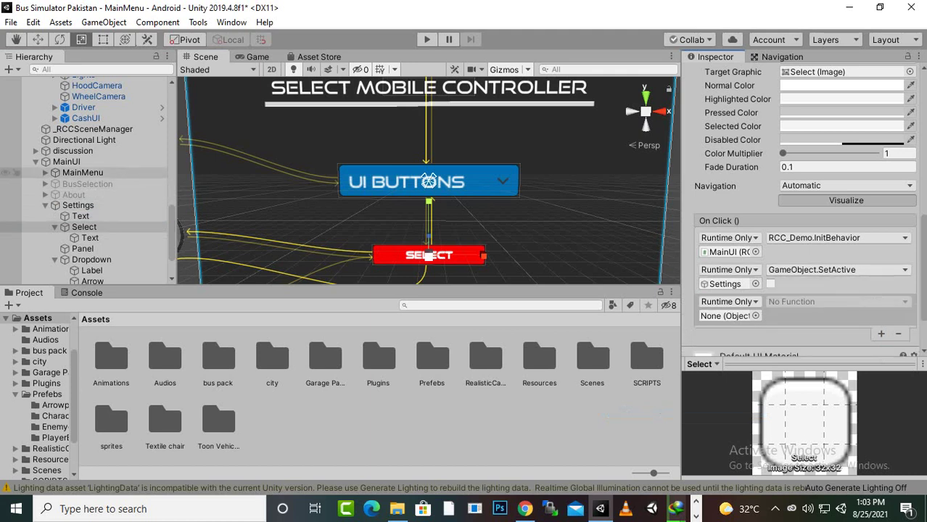
left_click_drag(83, 173, 729, 316)
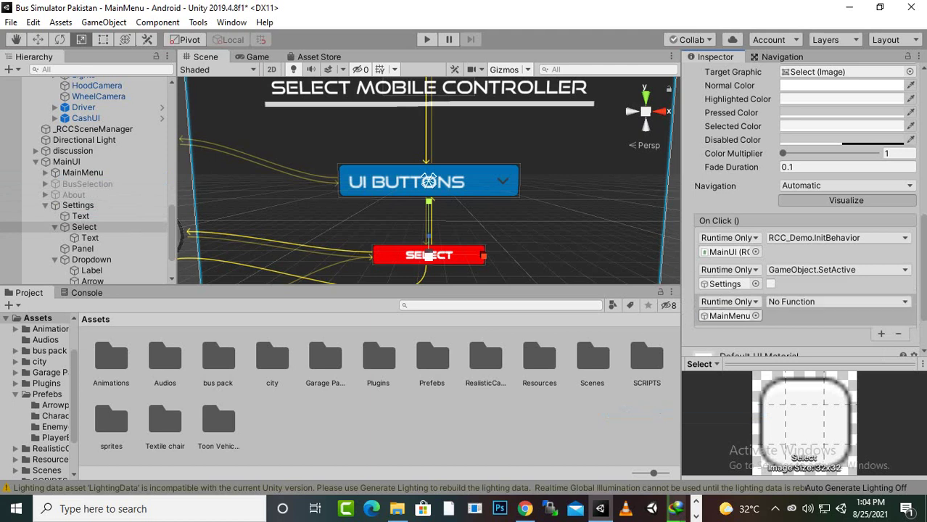
left_click(835, 302)
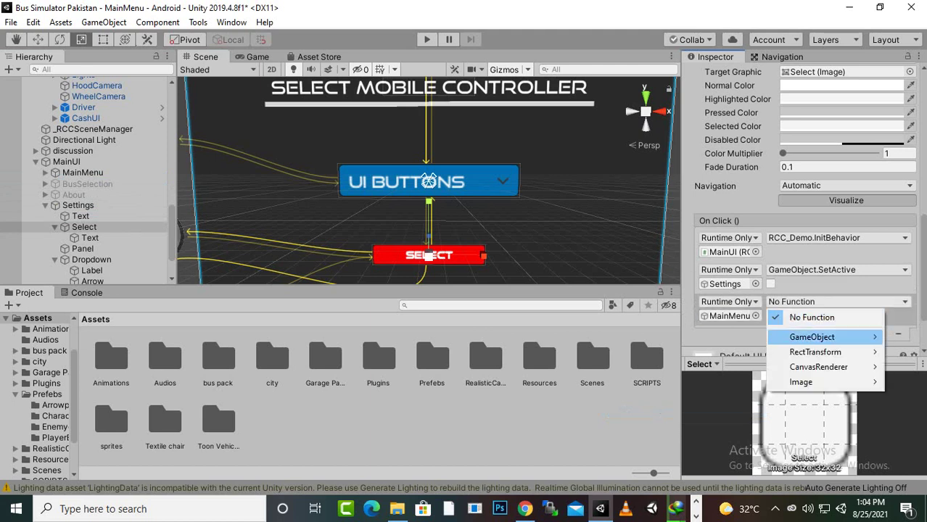
mouse_move(812, 338)
left_click(651, 442)
left_click(770, 315)
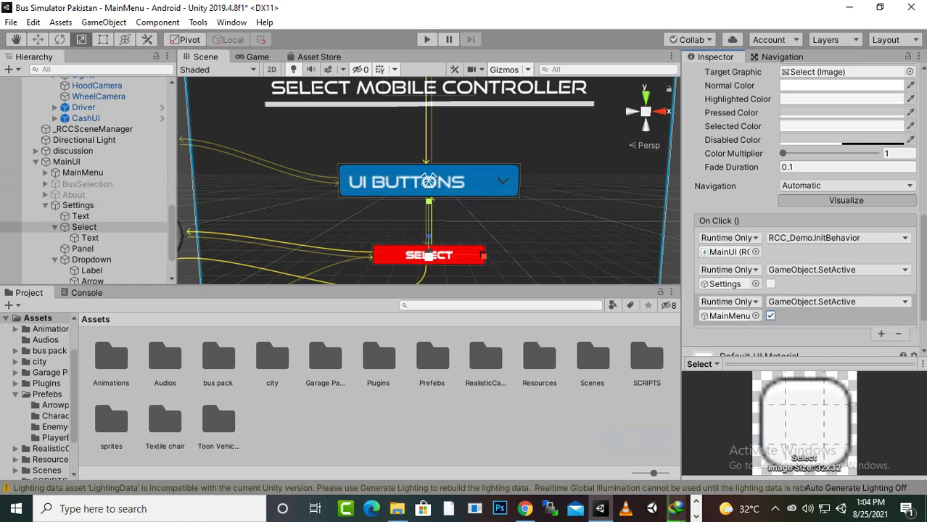
key("ctrl+s")
Deactivate the Settings panel under MainUI and collapse it in the hierarchy
left_click(80, 217)
left_click(78, 205)
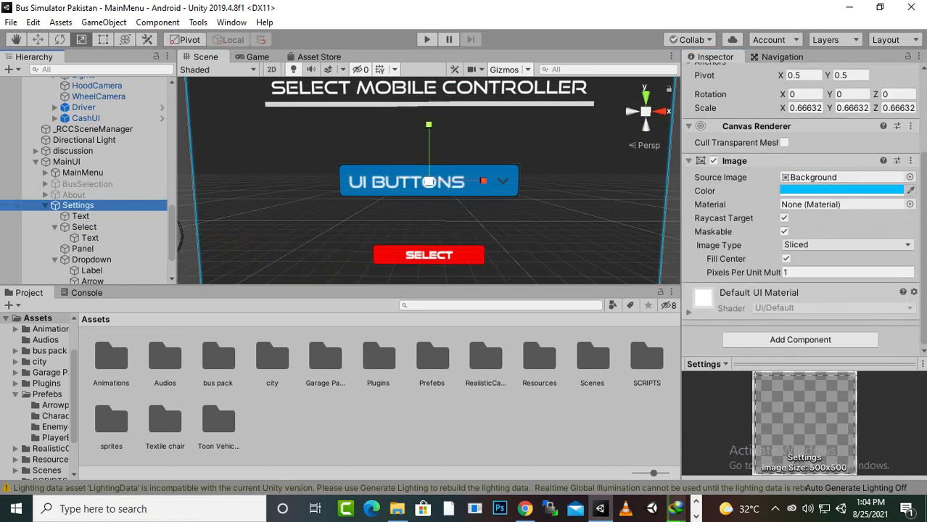
scroll(805, 207, "up", 3)
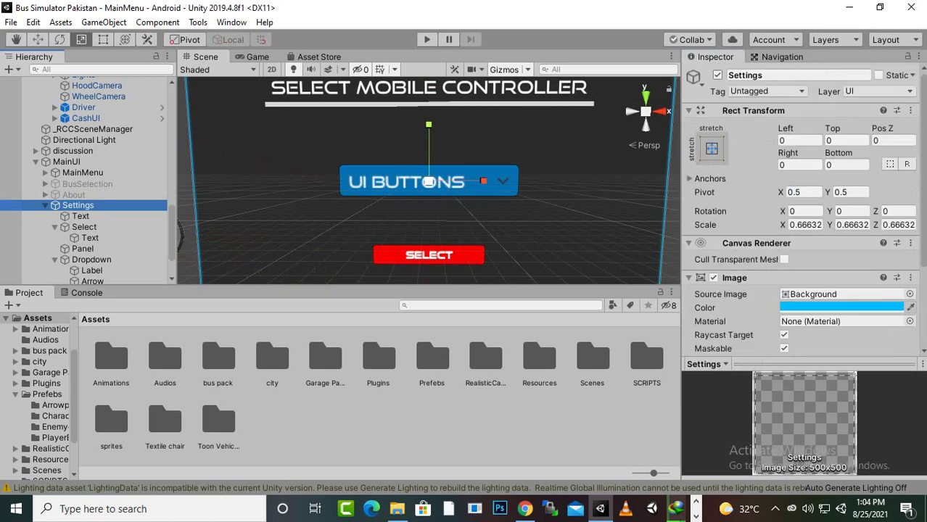
left_click(717, 75)
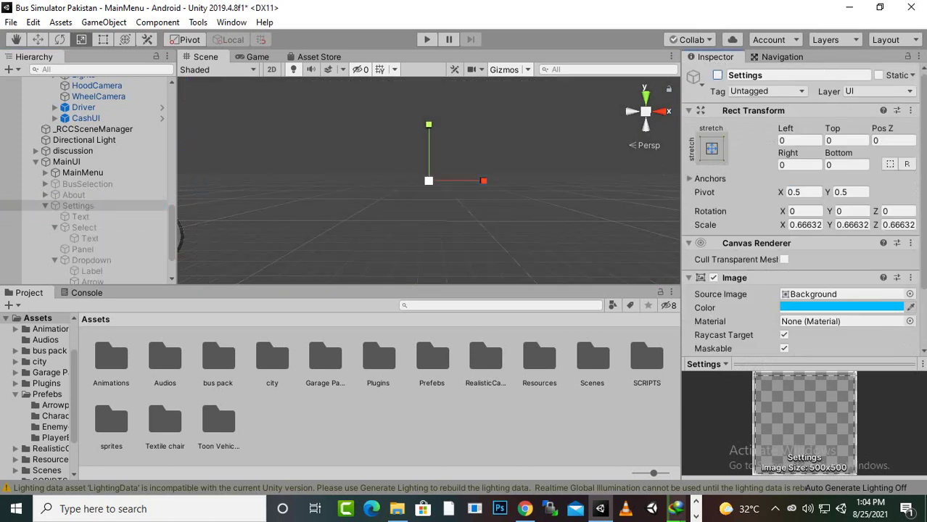
left_click(77, 206)
left_click(45, 206)
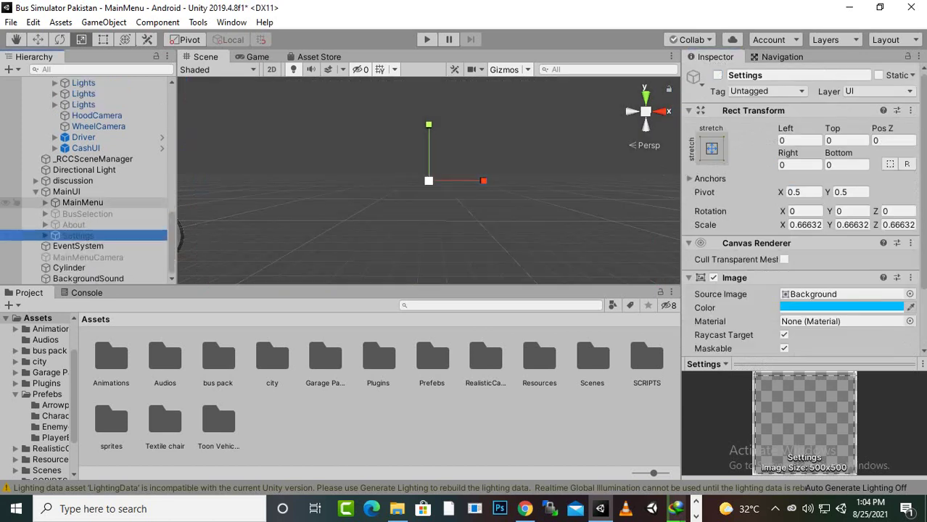
Assign the Settings panel as the target of the missing On Click event on MainMenu's Settings button
left_click(45, 203)
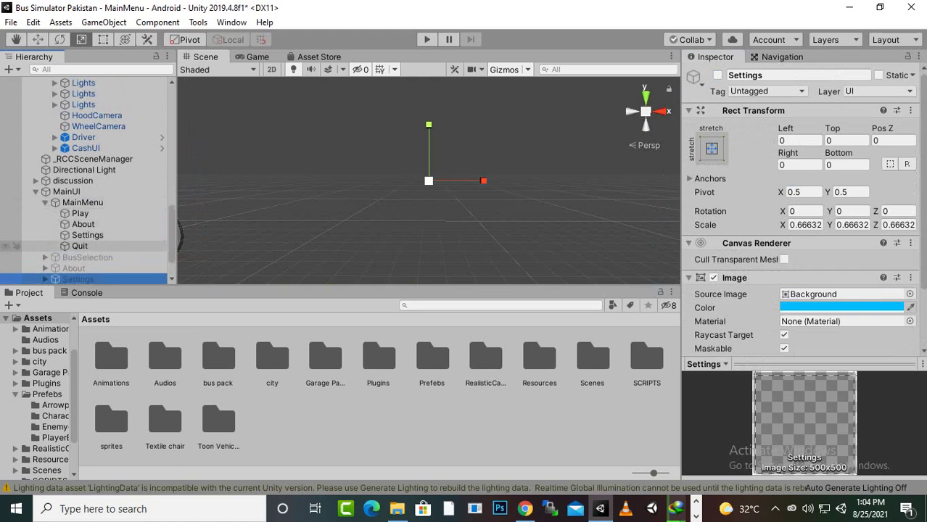
left_click(87, 235)
scroll(801, 218, "down", 5)
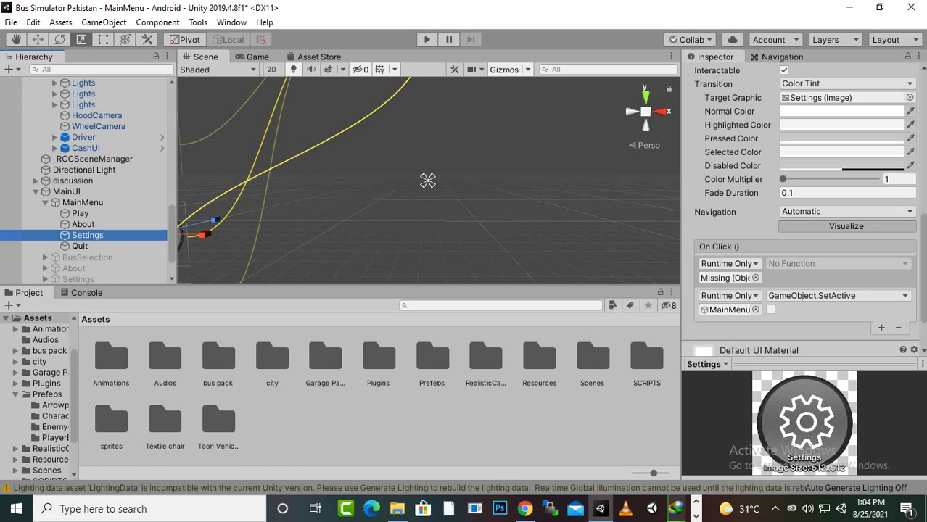
key("Down")
key("Down")
key("Down")
key("Down")
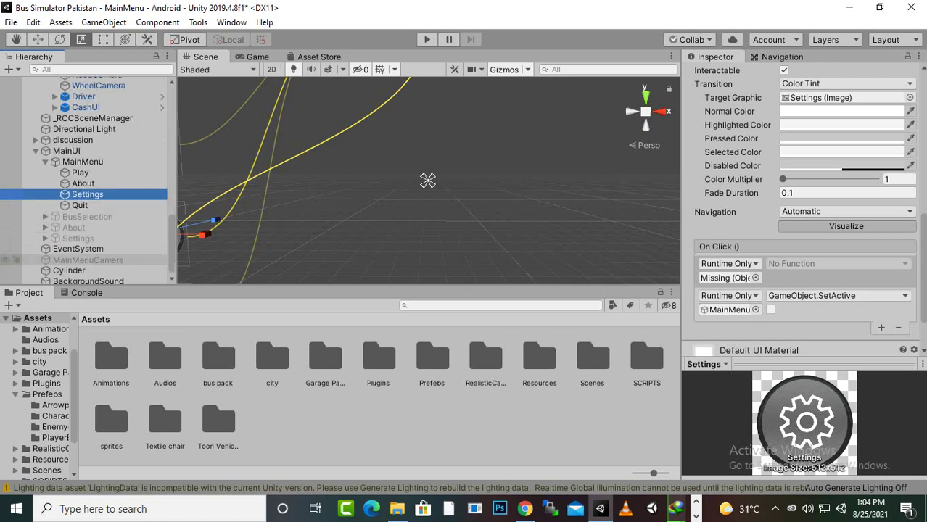
left_click_drag(78, 238, 728, 278)
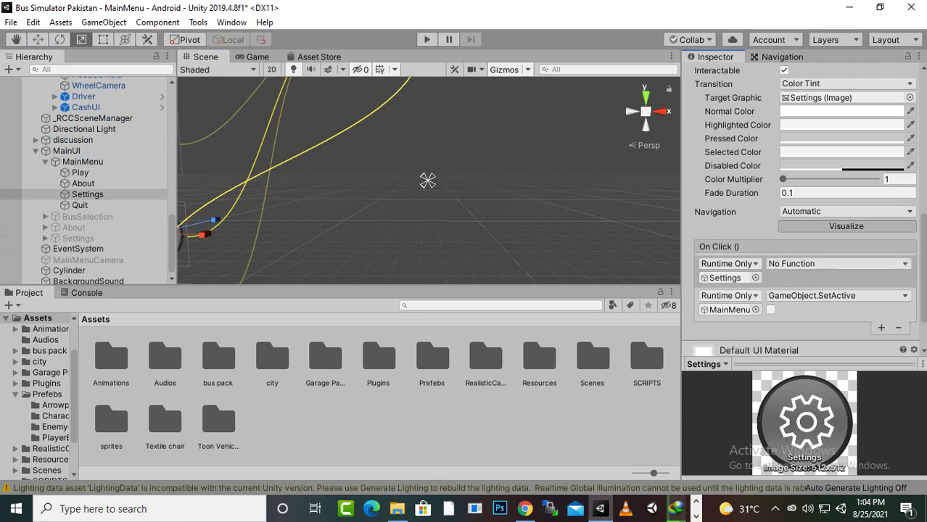
Make the Settings button's first On Click event activate the Settings panel through GameObject.SetActive, and save the scene
left_click(834, 263)
mouse_move(812, 299)
left_click(651, 404)
left_click(770, 278)
key("ctrl+s")
Run the game and test the main menu by visiting the About panel, returning, and opening the Settings panel
key("ctrl+p")
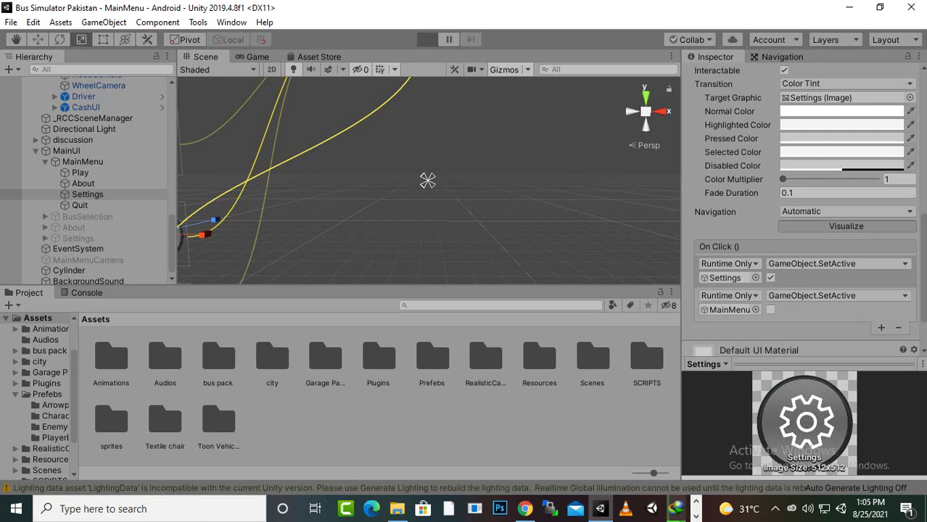
left_click(779, 508)
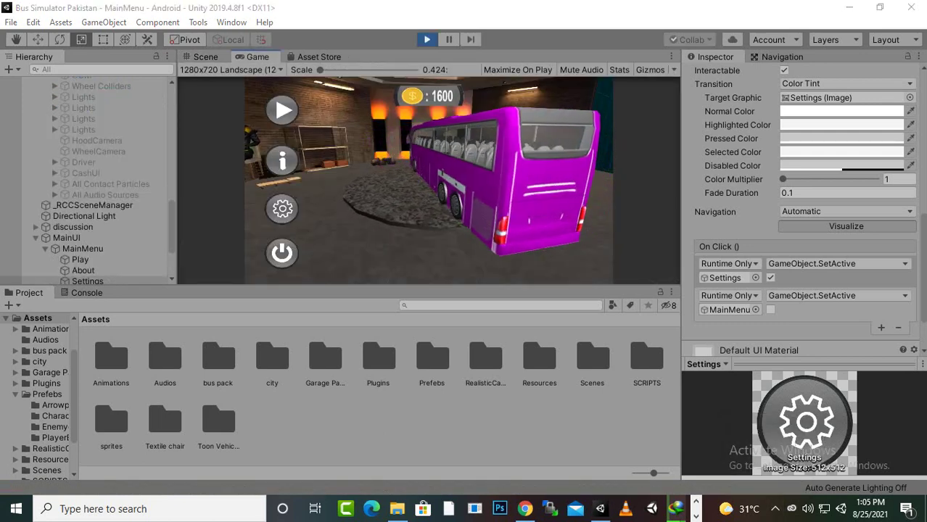
left_click(282, 160)
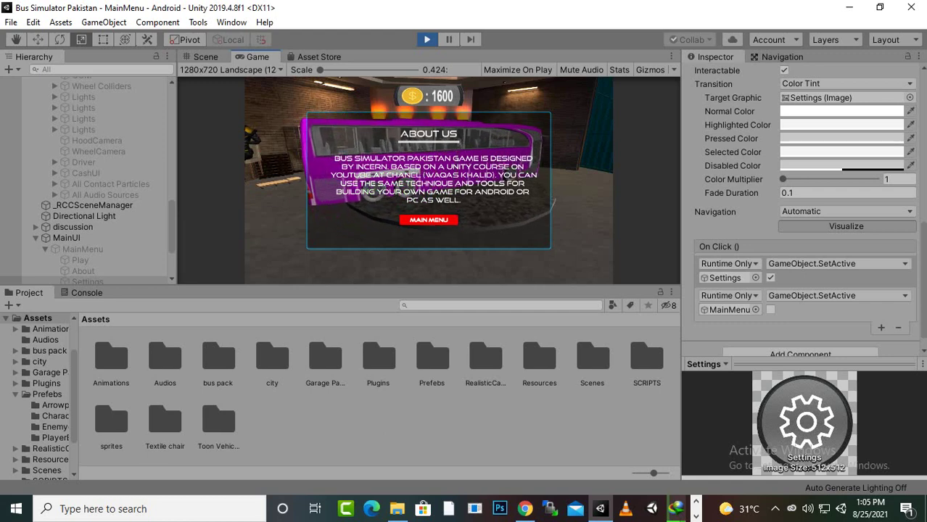
left_click(429, 220)
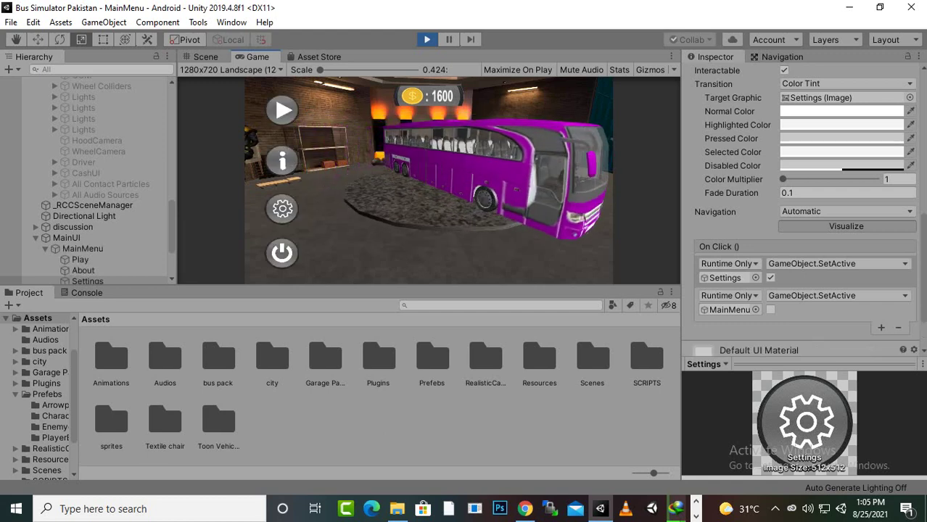
left_click(282, 209)
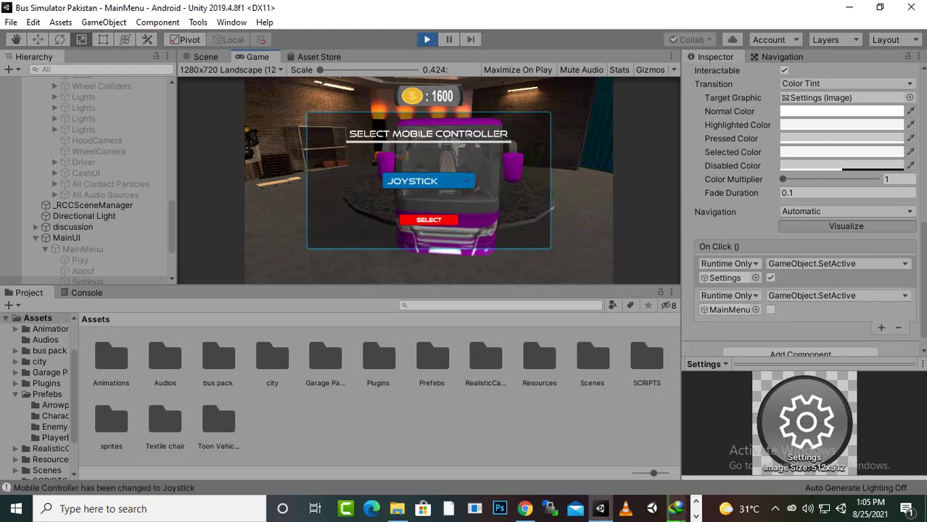
Choose UI Buttons as the mobile controller, confirm it, test the level with it, and stop the game
left_click(429, 182)
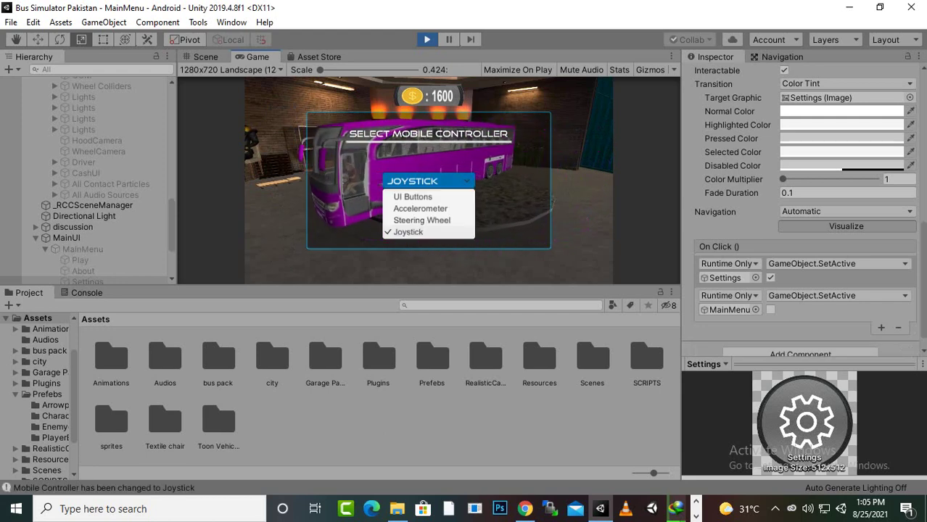
left_click(412, 196)
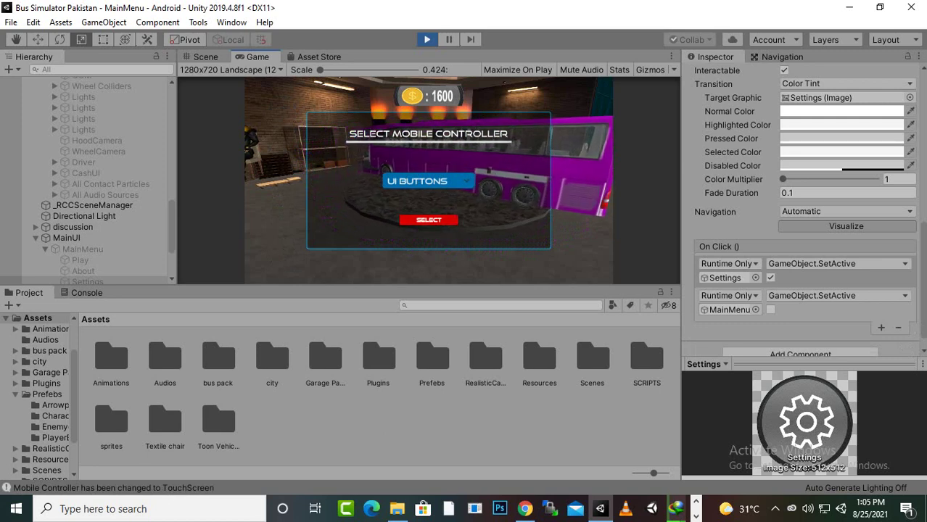
left_click(428, 220)
left_click(282, 110)
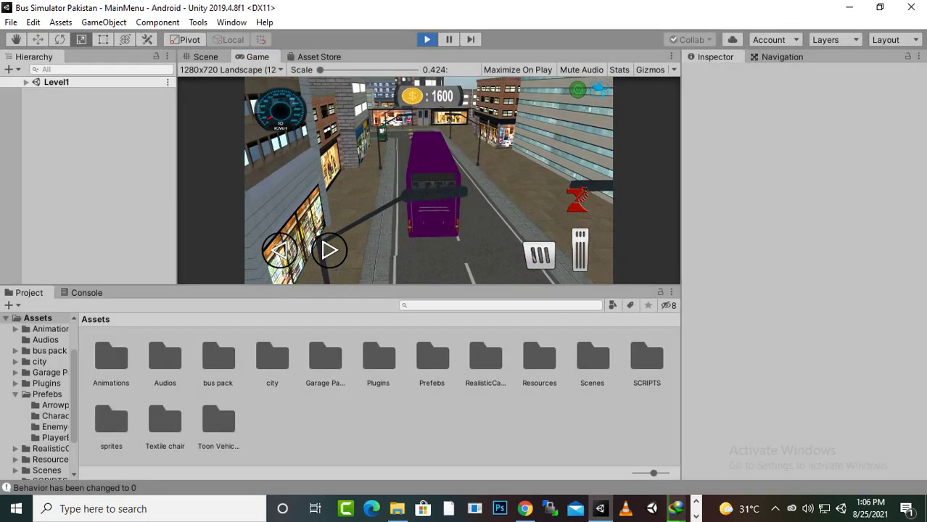
key("ctrl+p")
Run the game again and confirm Steering Wheel as the mobile controller in the Settings panel
key("ctrl+p")
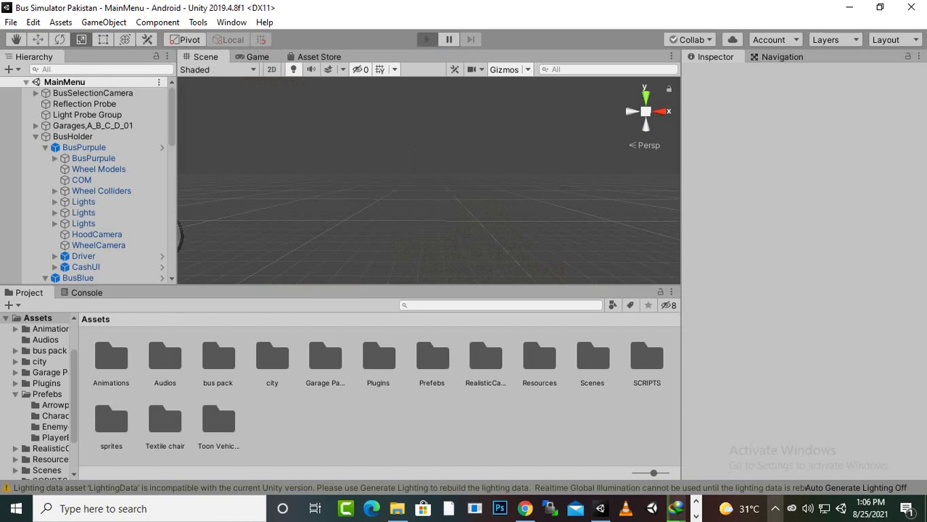
left_click(775, 508)
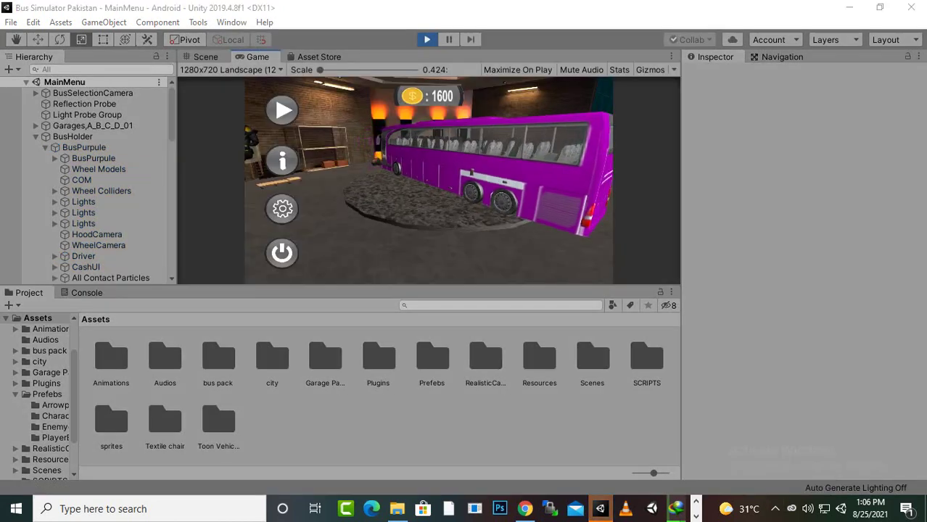
left_click(428, 182)
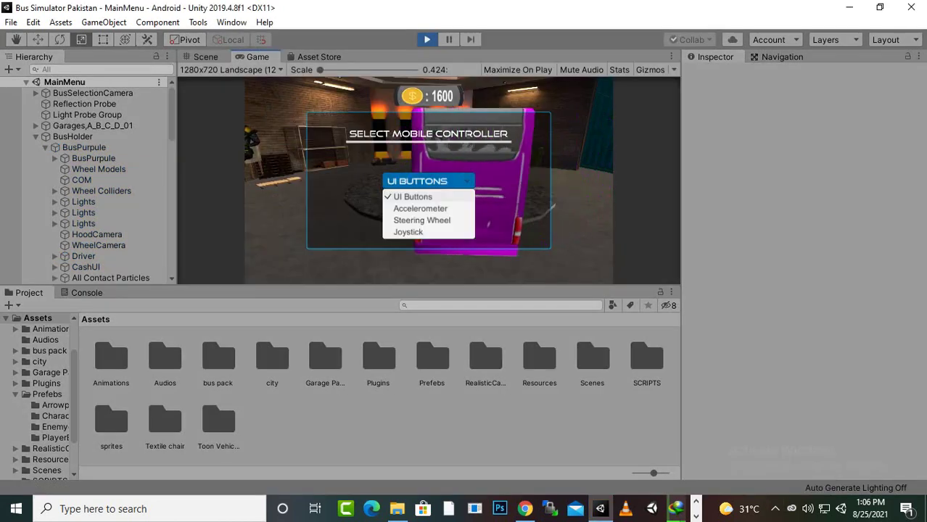
left_click(422, 220)
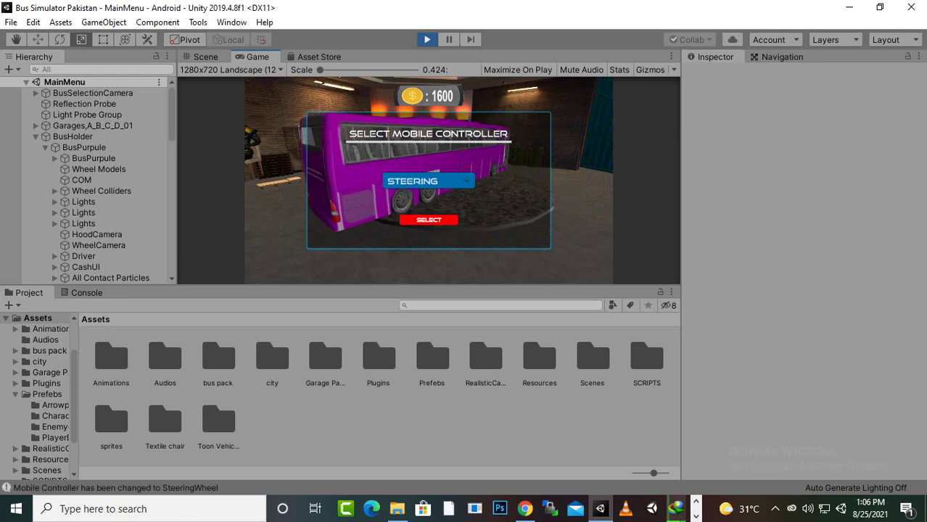
left_click(429, 220)
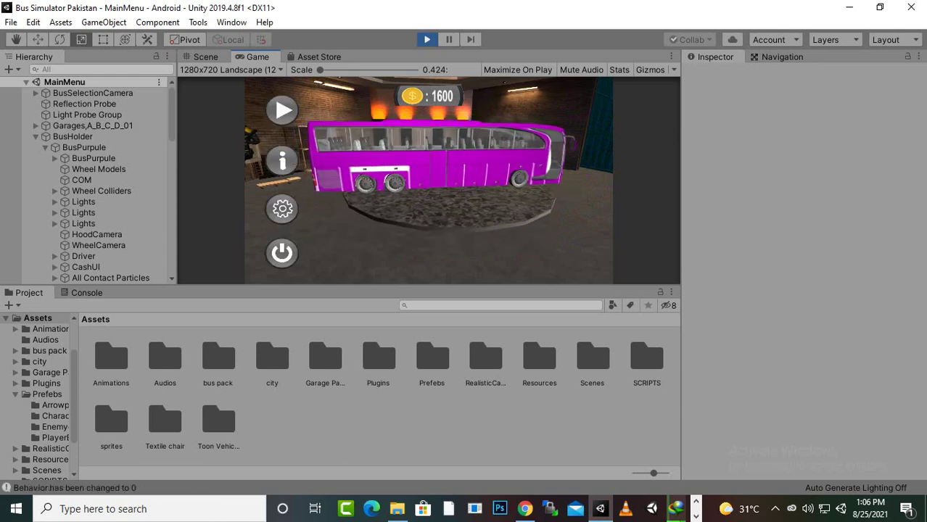
Start the level from the bus selection, test driving and steering the bus, and stop the game
left_click(282, 108)
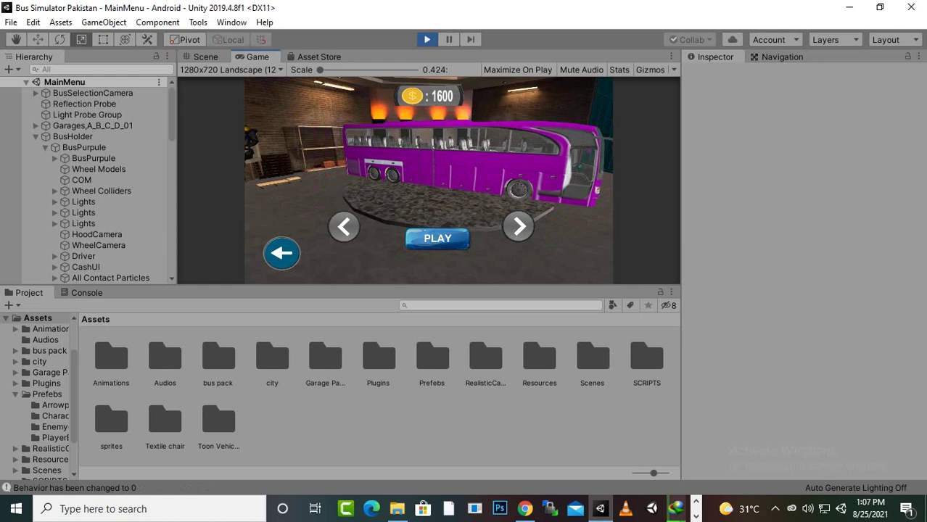
left_click(437, 238)
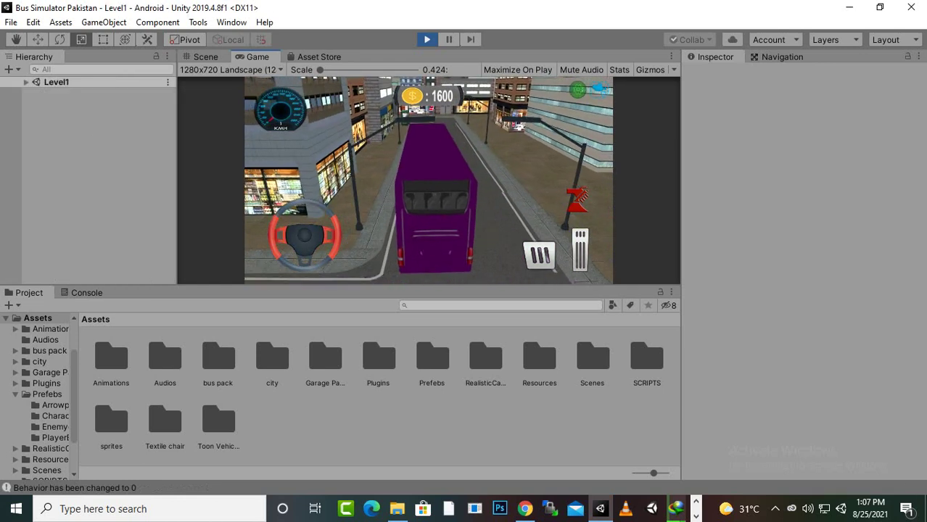
left_click(581, 250)
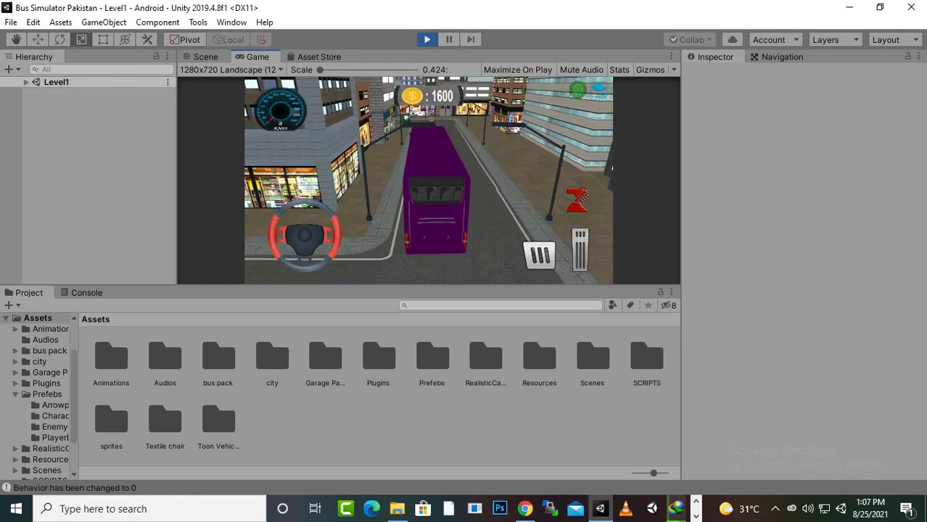
key("Left")
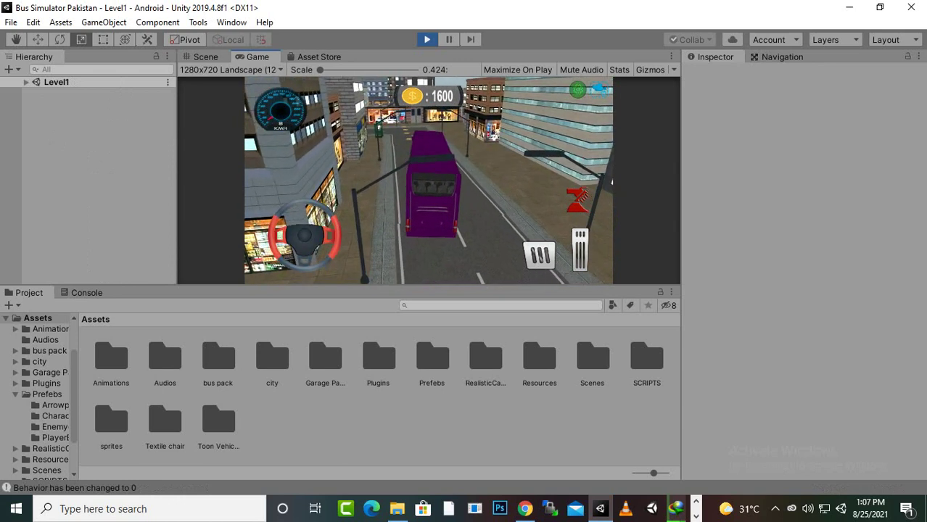
key("ctrl+p")
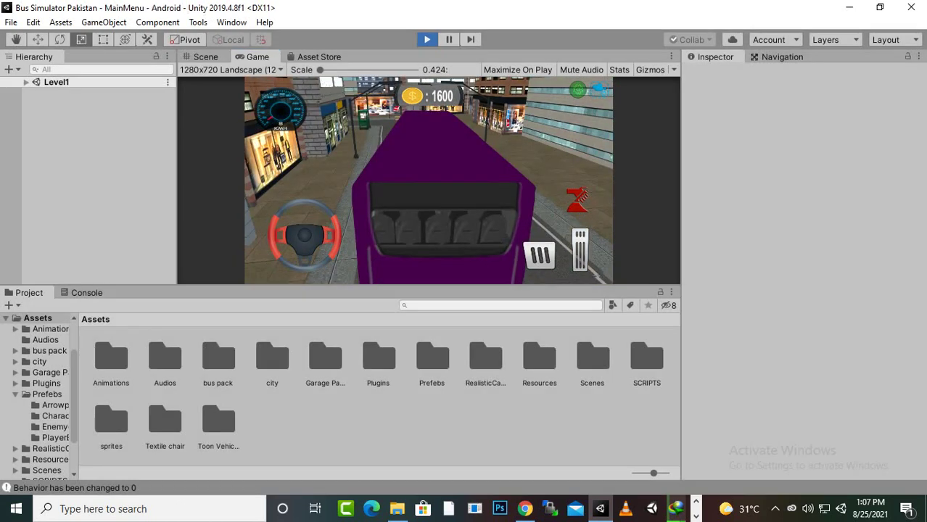
key("ctrl+p")
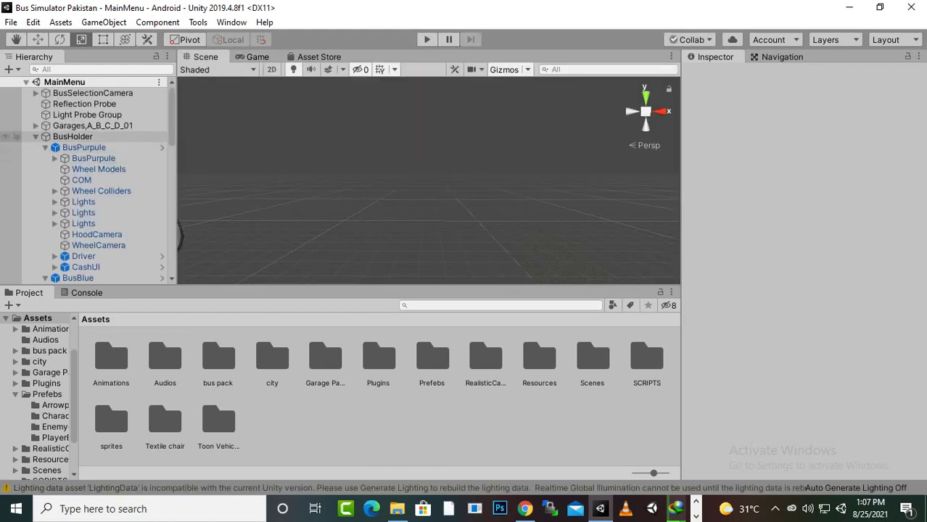
Collapse BusHolder in the hierarchy and select the Quit button under MainMenu to reach its On Click settings
left_click(36, 136)
left_click(66, 180)
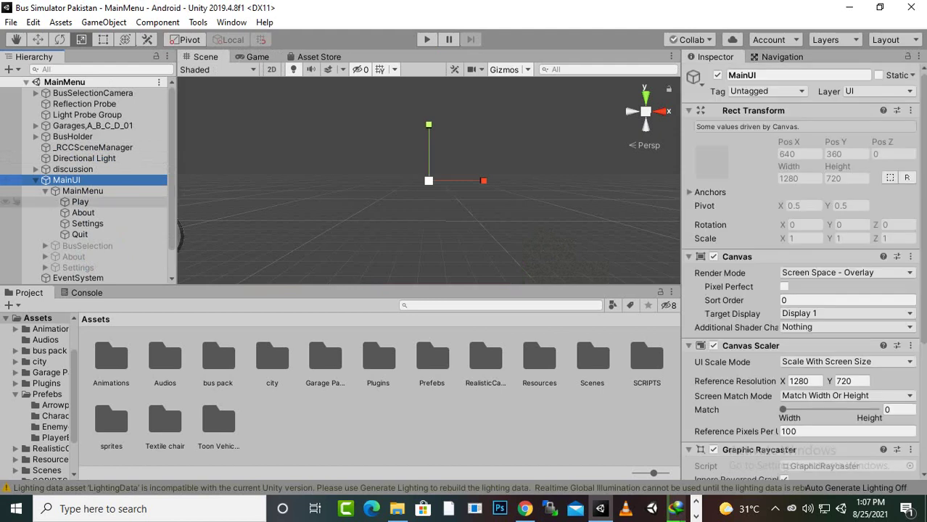
left_click(80, 202)
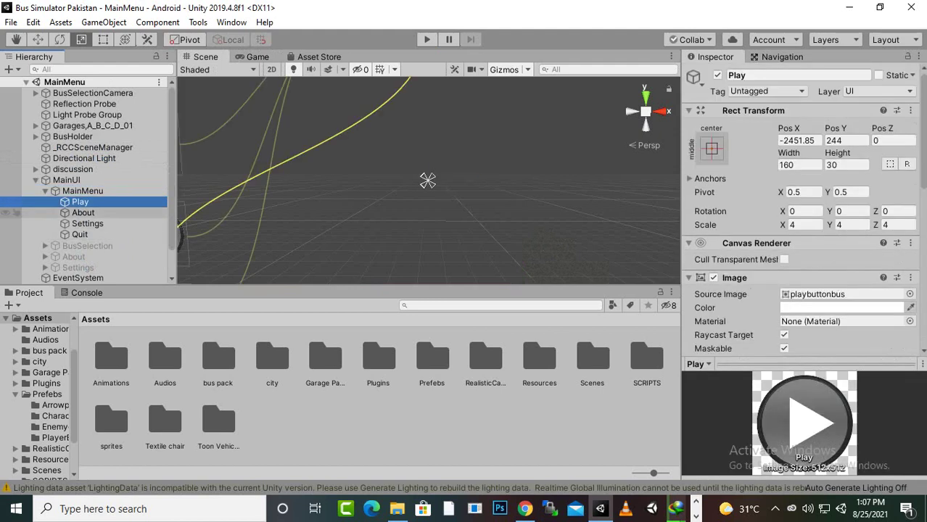
key("Down")
key("Down")
key("Down")
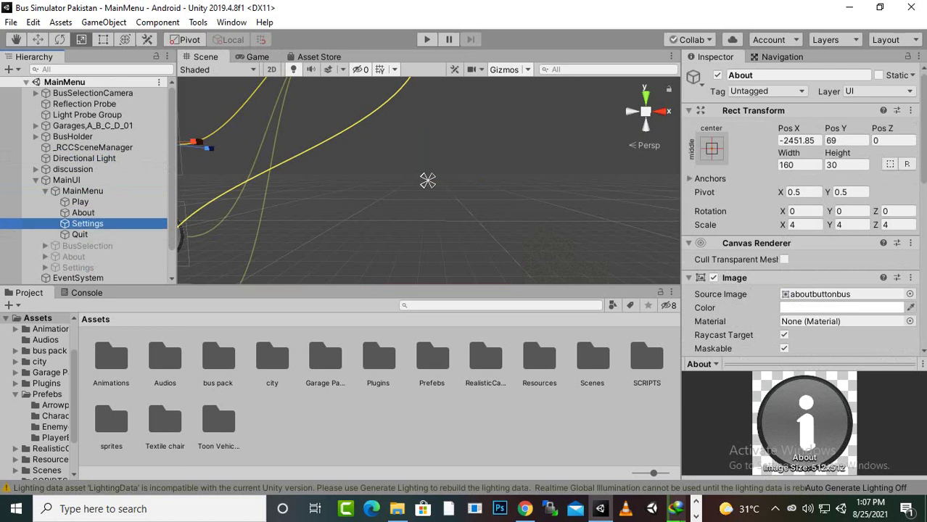
scroll(802, 217, "down", 9)
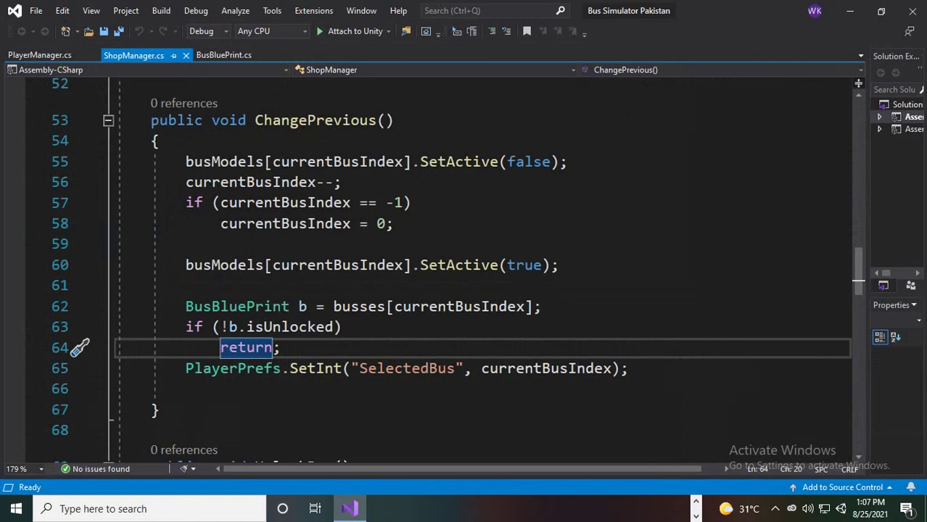
Add a public void OnApplicationQuit method below UpdateUI at the end of ShopManager.cs
scroll(464, 276, "up", 7)
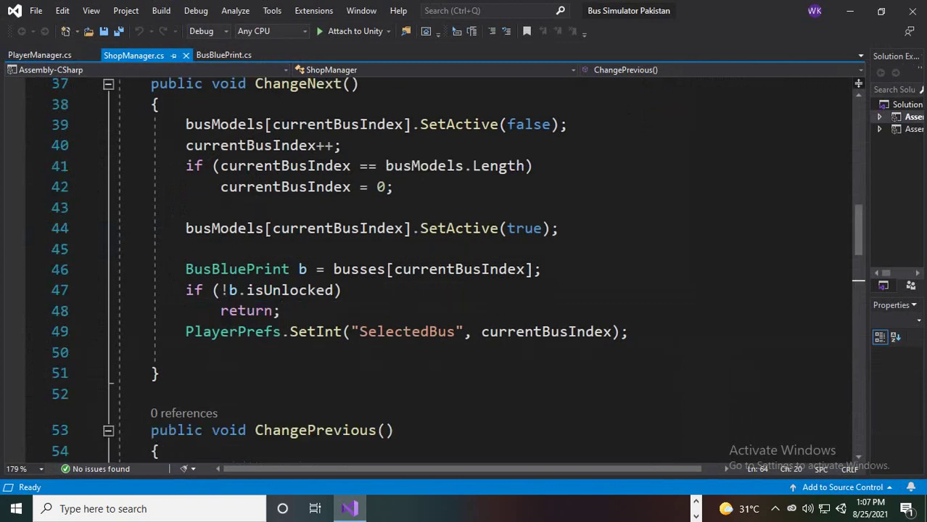
scroll(464, 276, "up", 3)
scroll(465, 276, "down", 20)
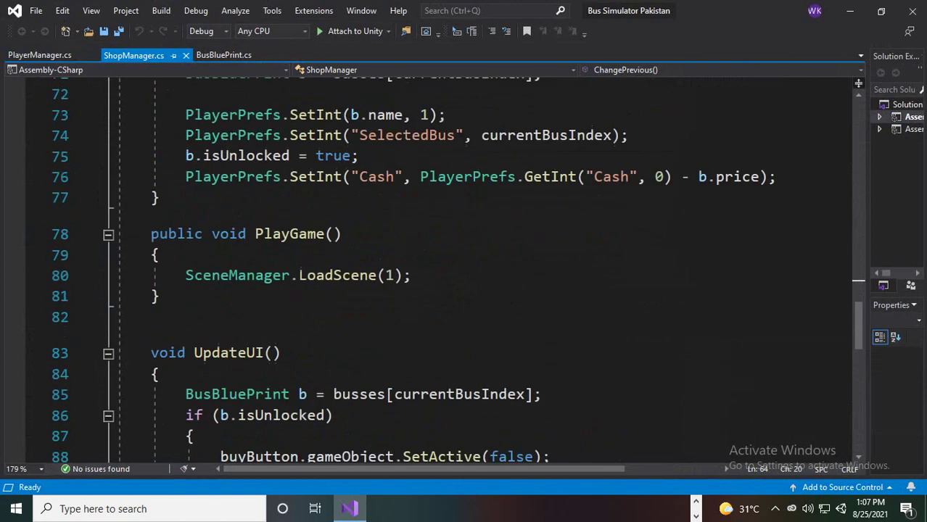
scroll(464, 276, "down", 6)
scroll(464, 276, "up", 3)
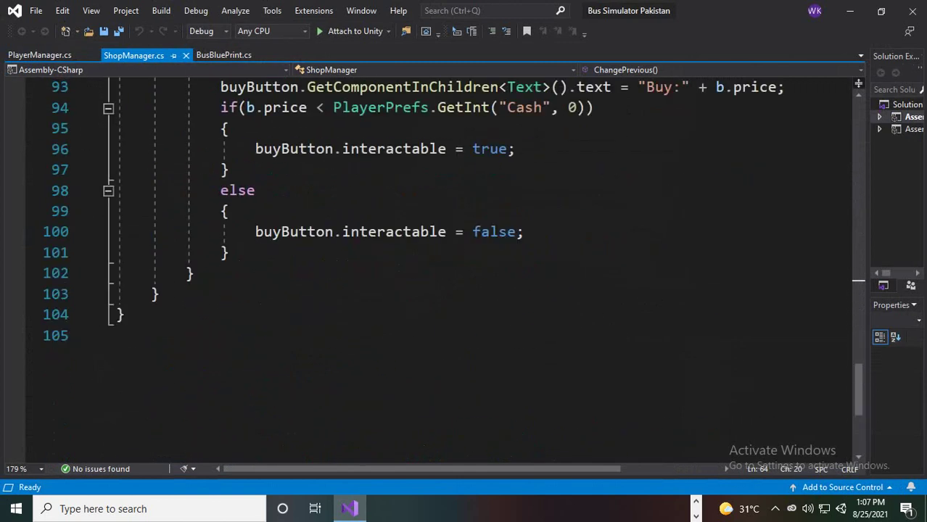
left_click(159, 294)
key("Return")
key("Return")
key("Return")
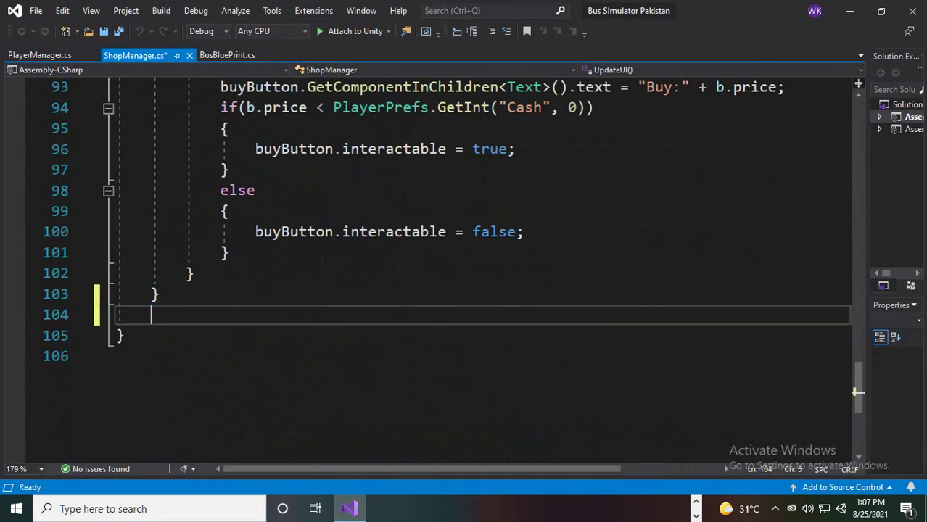
type("publi")
type("c void OnApplicationQu")
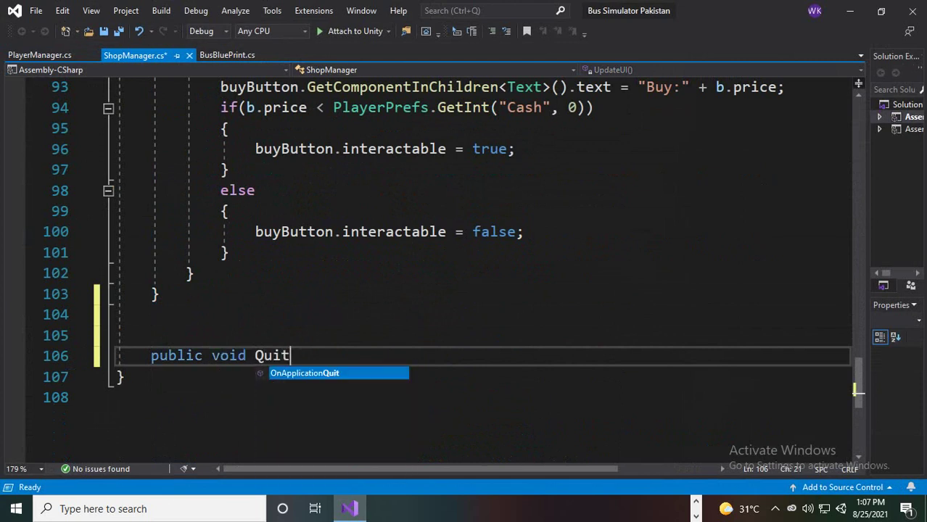
type("it")
key("Tab")
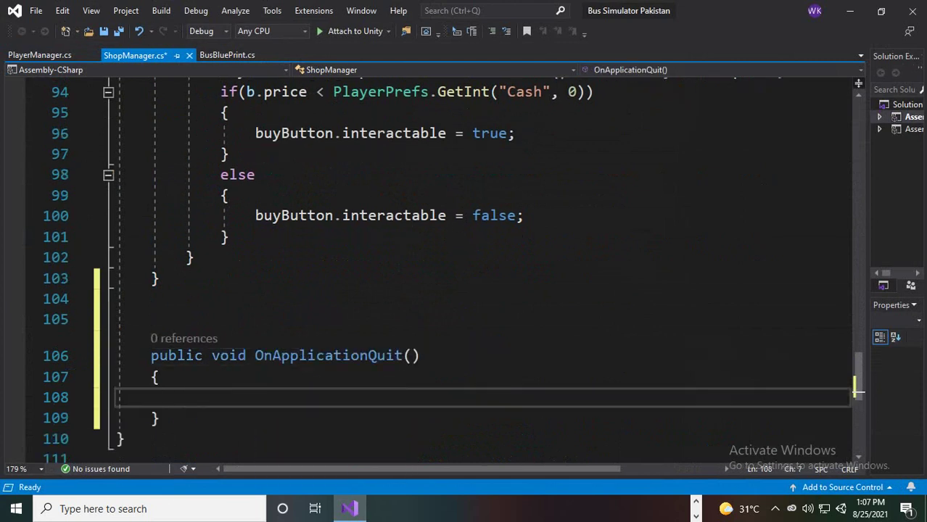
Replace the OnApplicationQuit declaration with QuitGameBus() and begin an Application call inside its body
key("BackSpace")
key("BackSpace")
key("BackSpace")
key("BackSpace")
key("BackSpace")
key("BackSpace")
key("BackSpace")
key("BackSpace")
key("BackSpace")
key("BackSpace")
key("BackSpace")
key("BackSpace")
key("BackSpace")
key("BackSpace")
key("BackSpace")
key("BackSpace")
key("BackSpace")
key("BackSpace")
key("BackSpace")
key("BackSpace")
key("BackSpace")
key("BackSpace")
type("QuitGameBu")
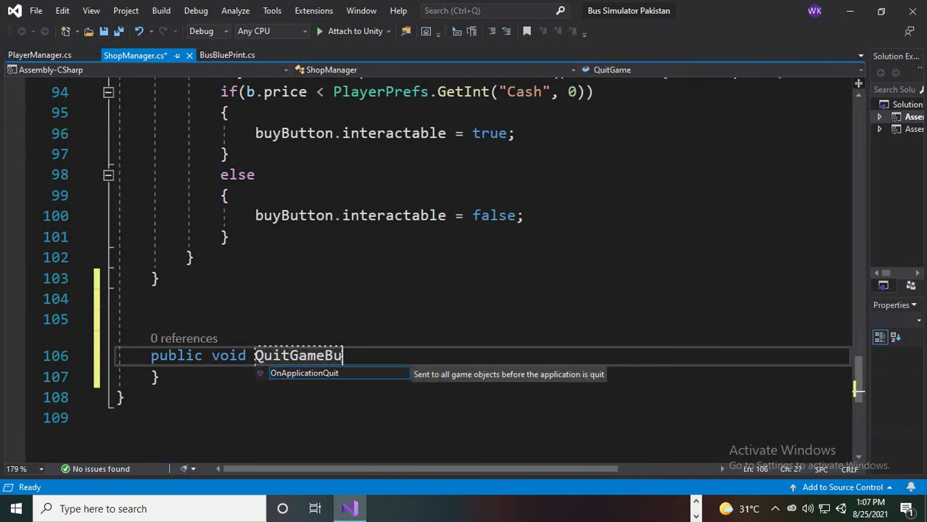
type("s(")
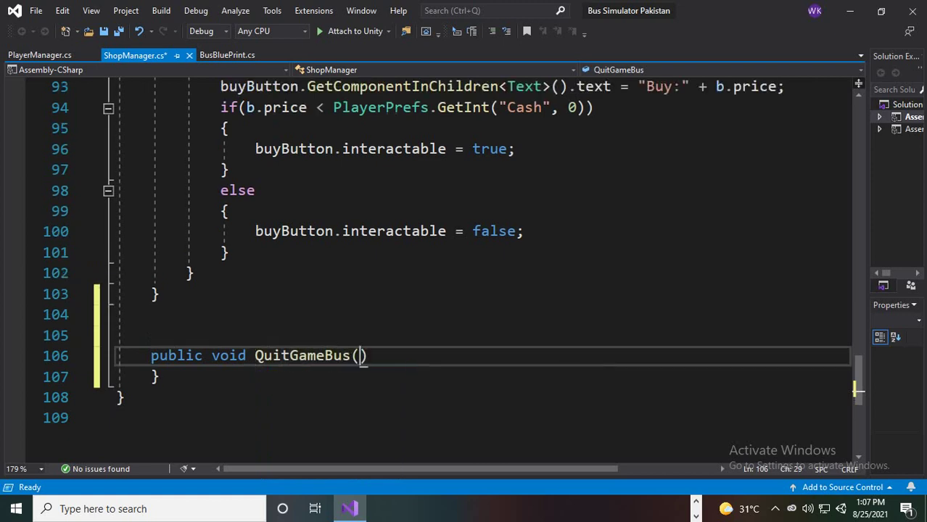
type(")")
key("Return")
type("{")
key("Return")
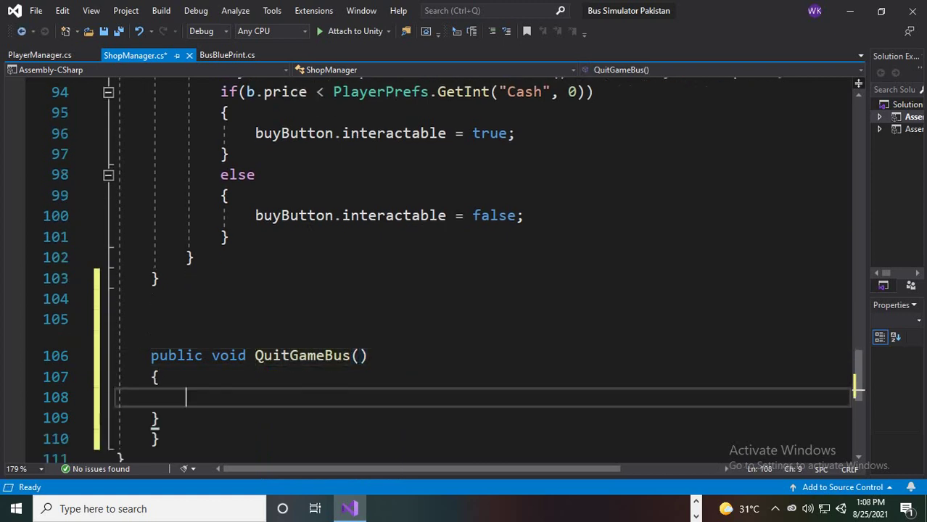
type("app")
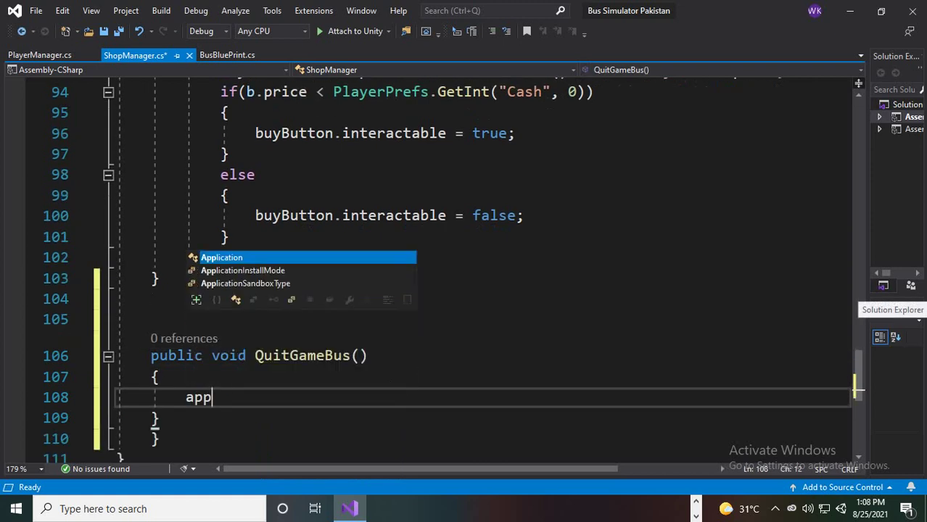
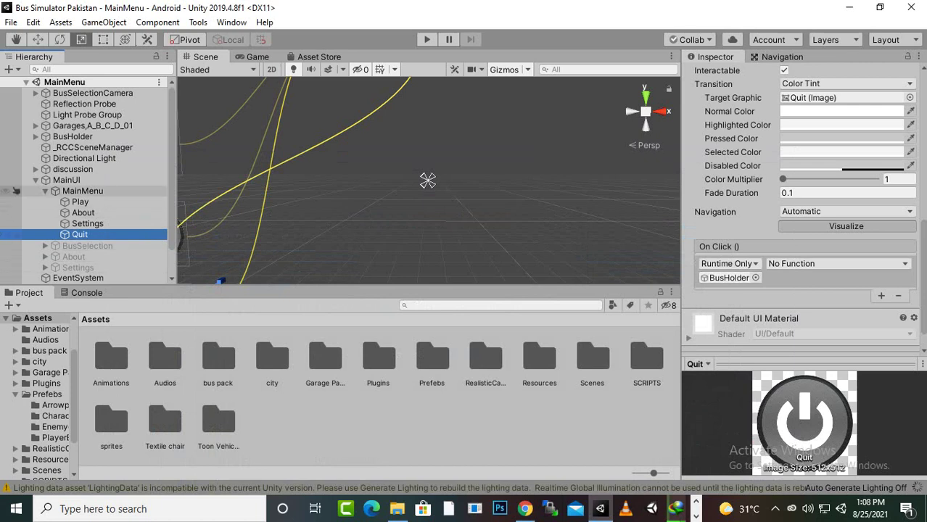
Look through the ShopManager functions offered for the Quit button's On Click event, and try to run the game
left_click(73, 136)
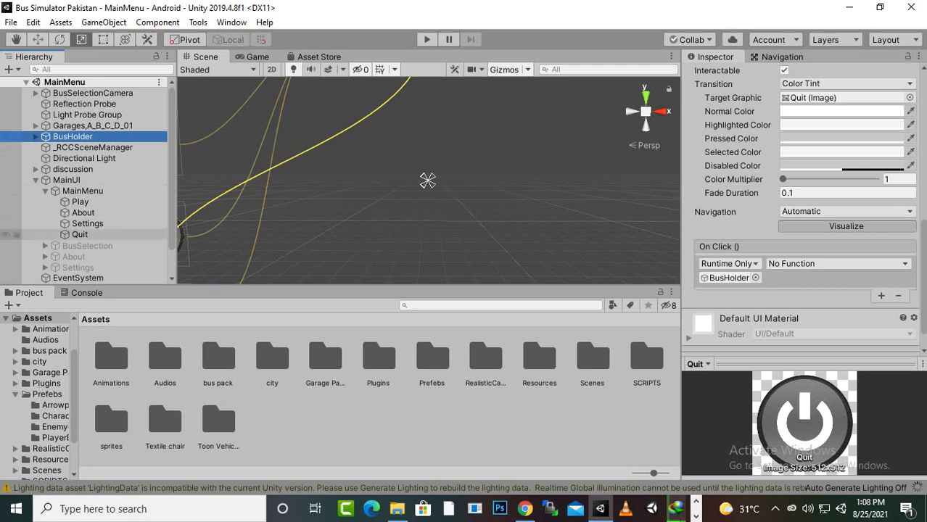
key("Down")
key("Down")
key("Down")
key("Down")
key("Down")
key("Down")
key("Down")
key("Down")
key("Down")
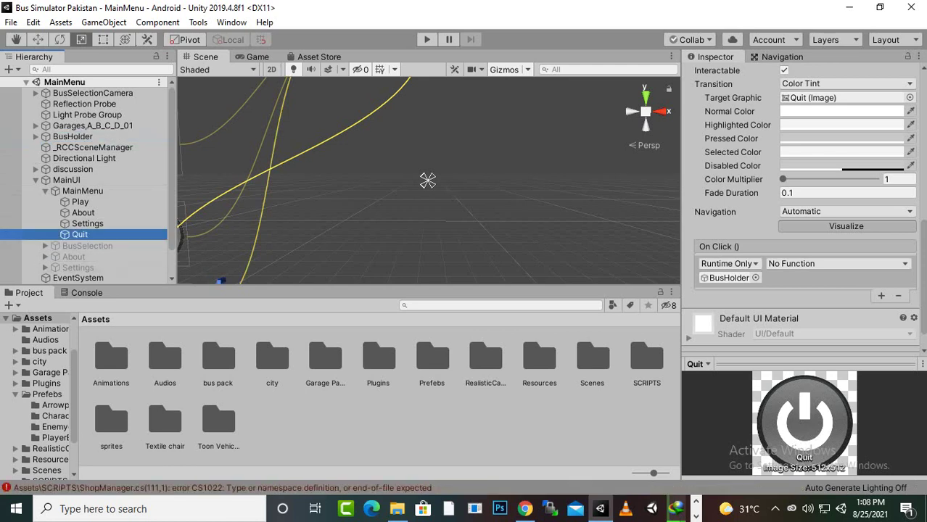
left_click(837, 264)
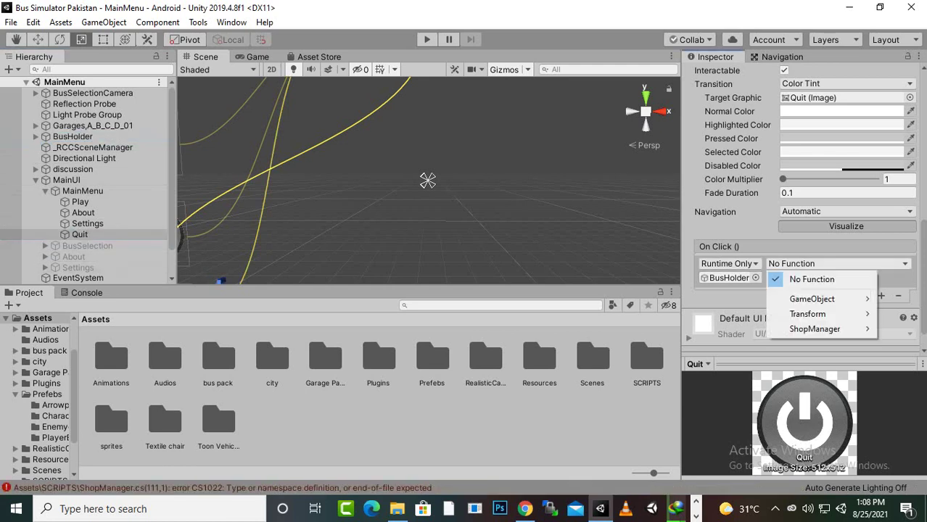
mouse_move(820, 330)
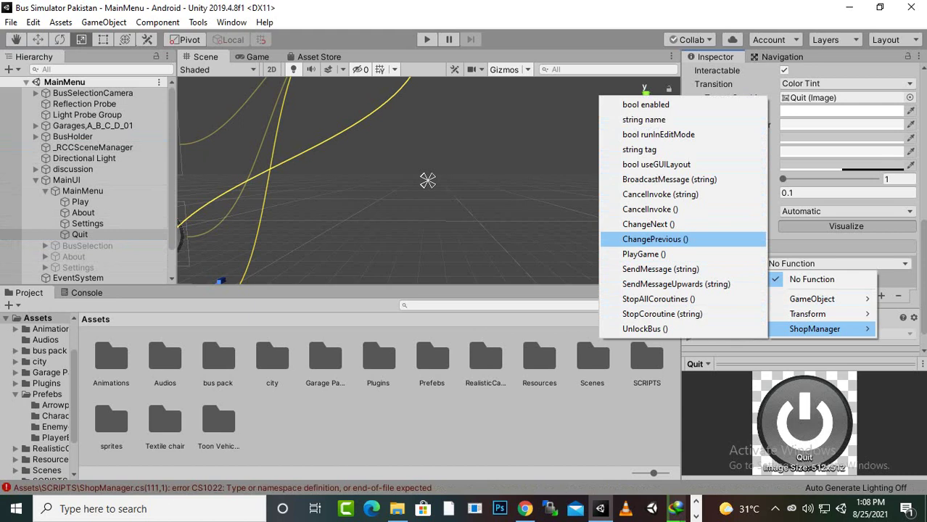
left_click(428, 180)
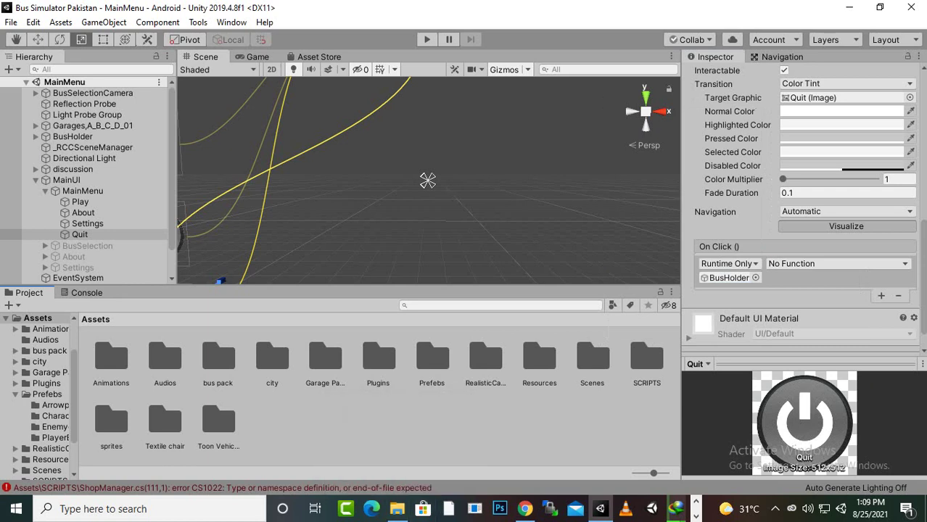
left_click(426, 39)
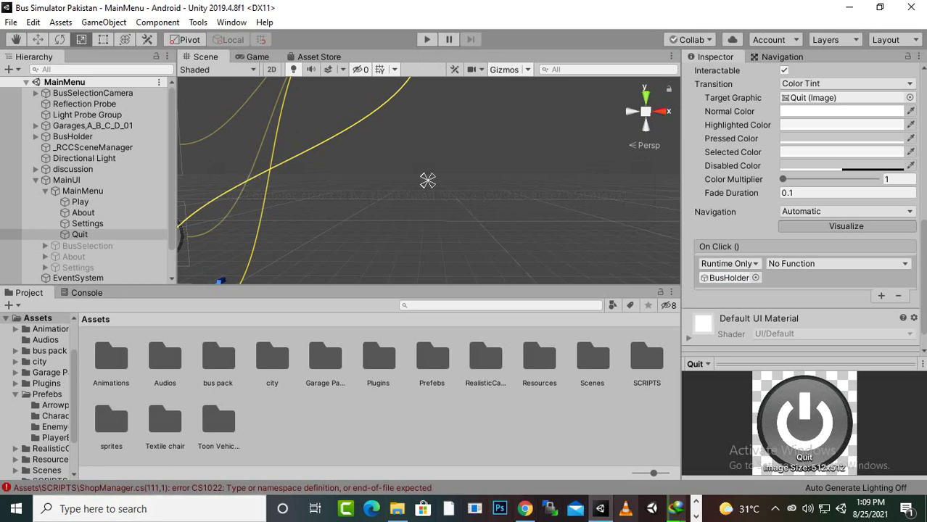
Delete the extra closing brace after the QuitGameBus method in ShopManager.cs, save the script and return to Unity
left_click(350, 509)
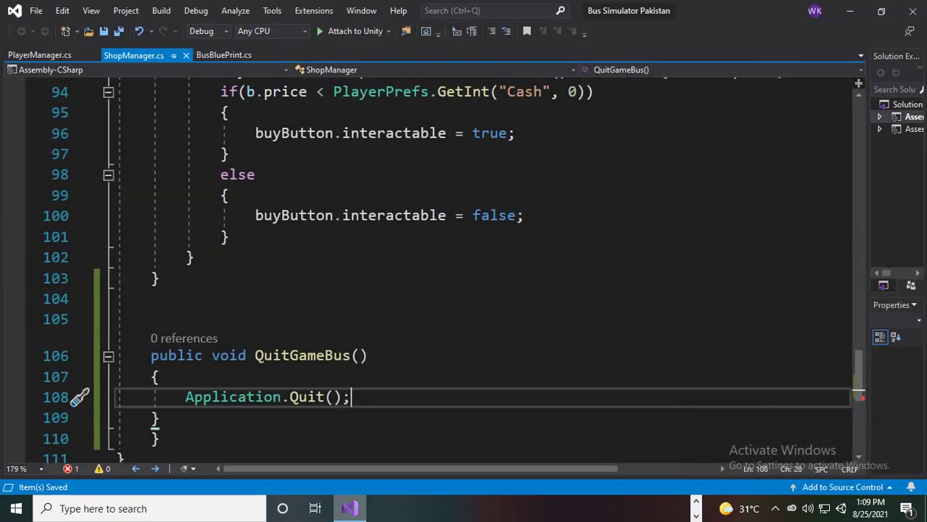
scroll(485, 269, "down", 1)
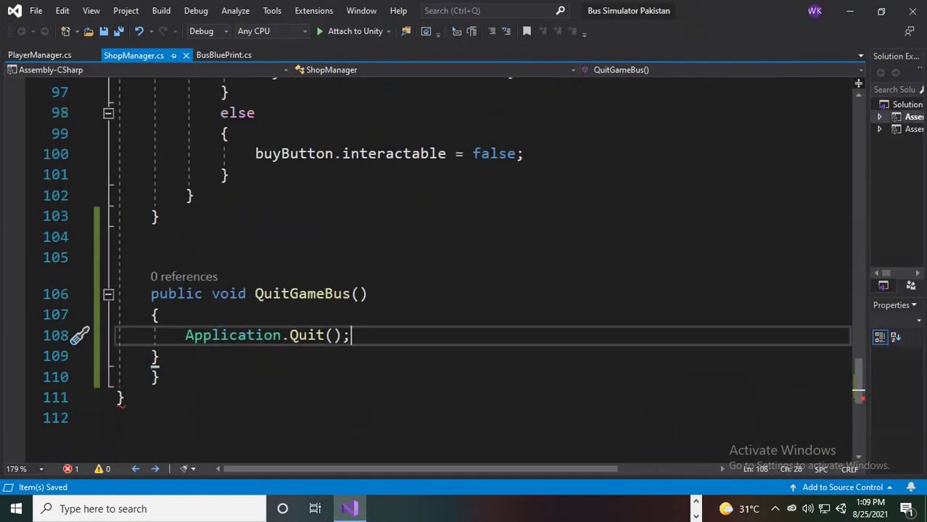
left_click(160, 378)
key("BackSpace")
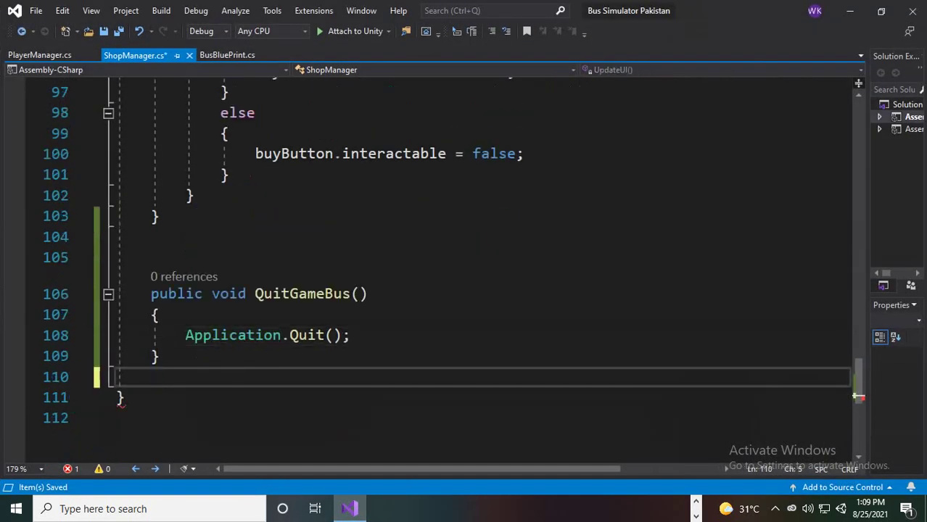
left_click(160, 356)
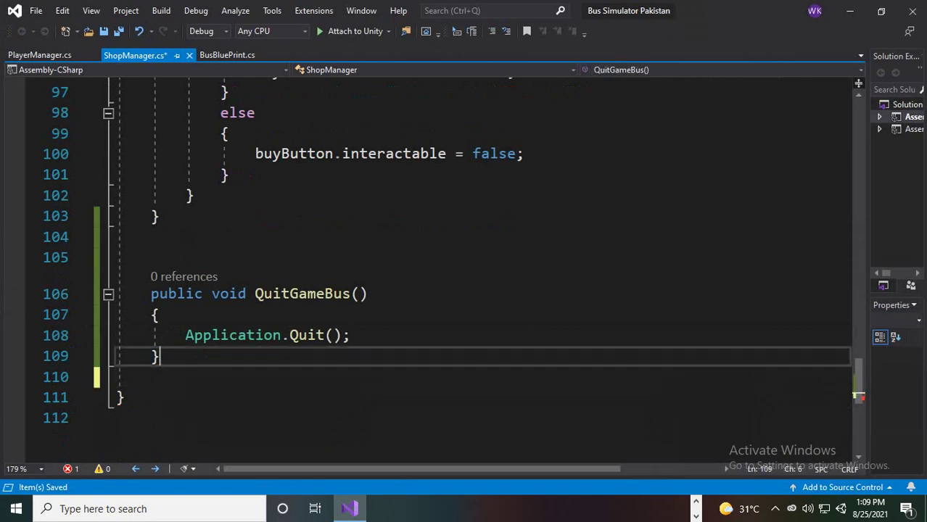
key("ctrl+s")
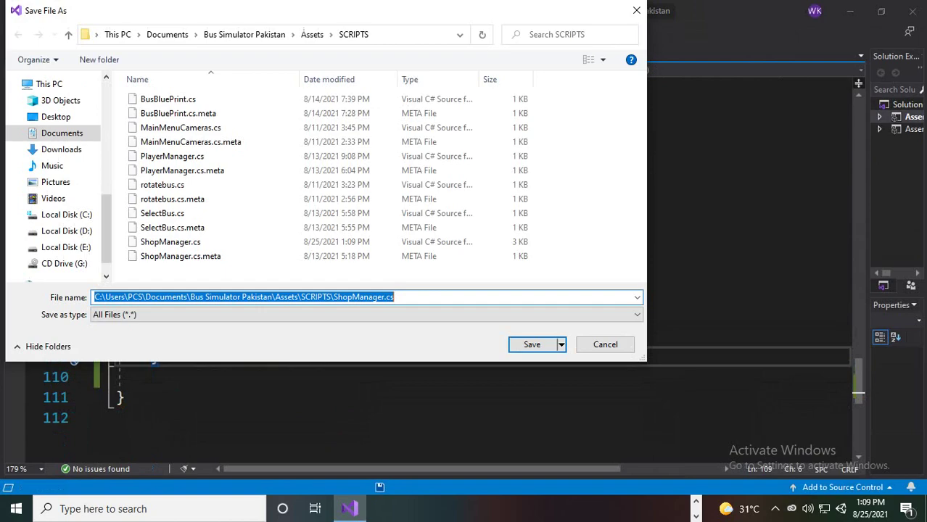
key("Return")
key("alt+Tab")
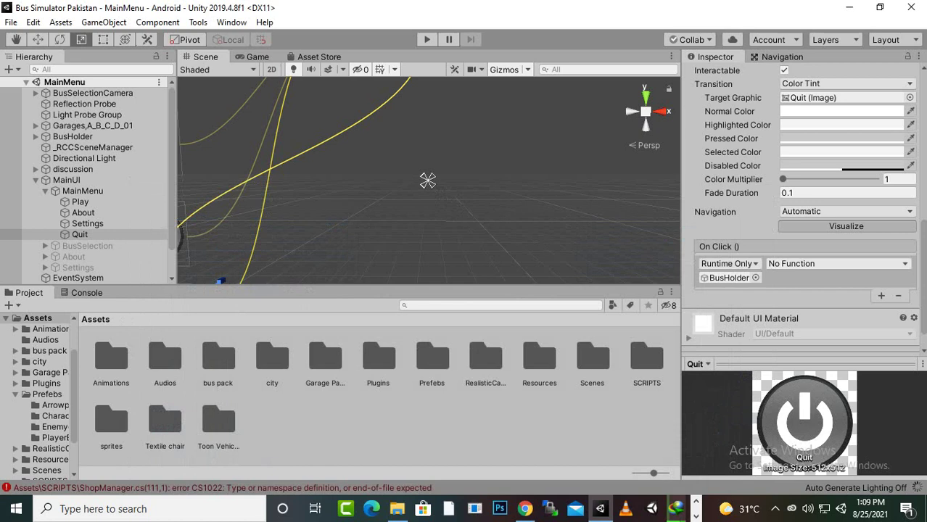
left_click(838, 265)
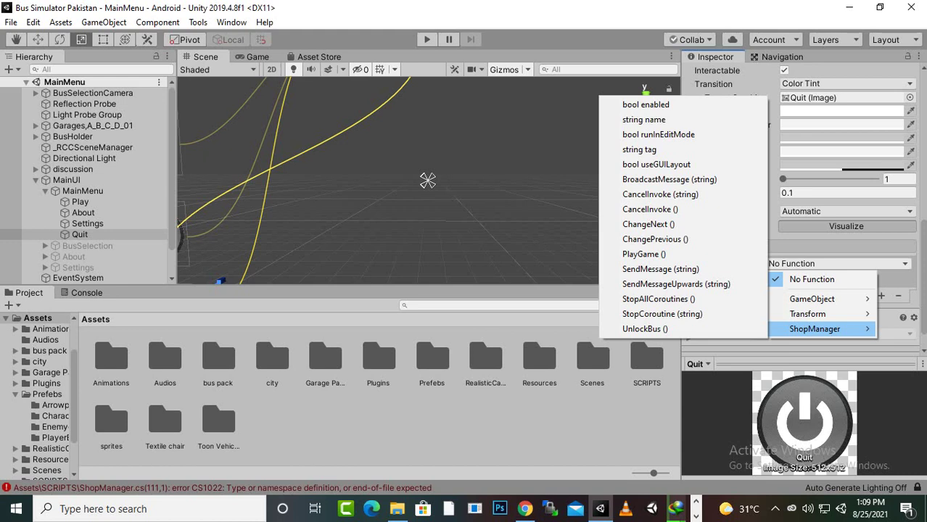
key("Escape")
key("Escape")
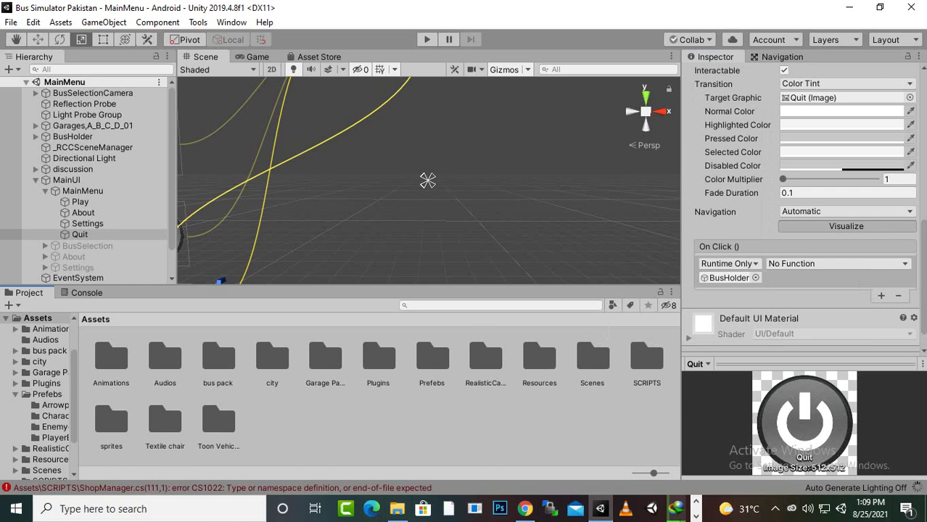
left_click(775, 508)
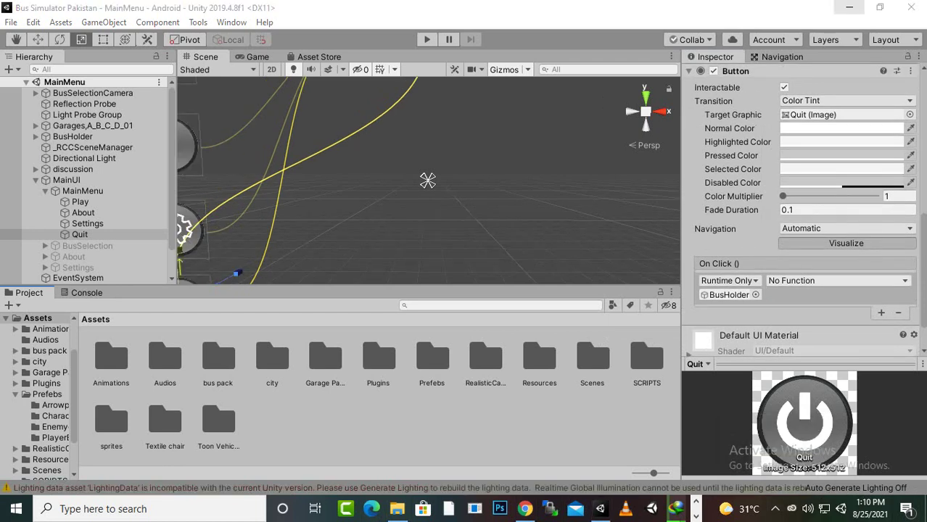
Assign ShopManager.QuitGameBus to the Quit button's On Click event and save the scene
left_click(838, 281)
mouse_move(815, 346)
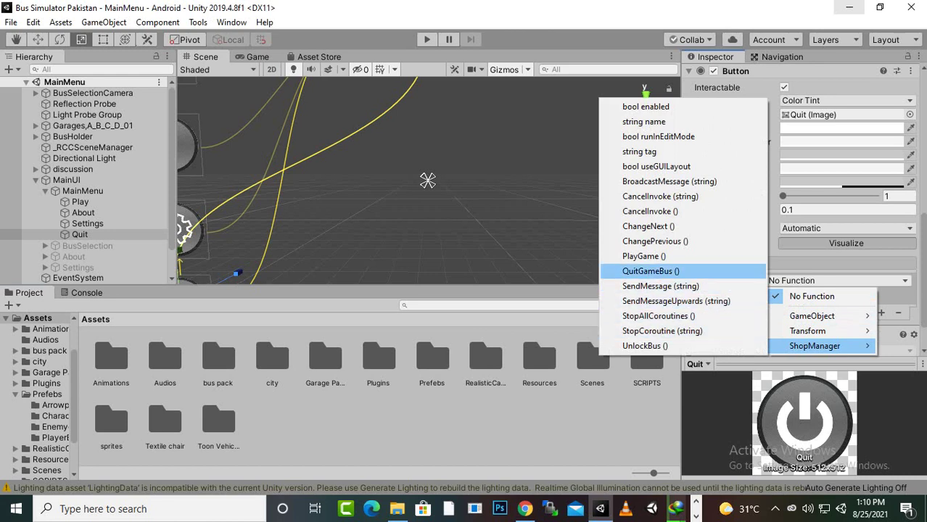
left_click(651, 270)
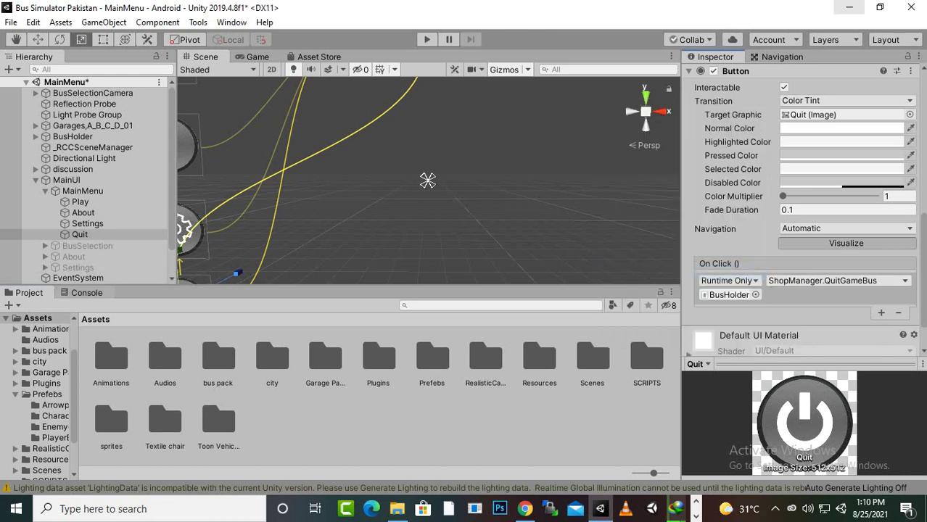
key("ctrl+s")
Select BackgroundSound in the hierarchy and review its Audio Source settings
scroll(428, 180, "down", 3)
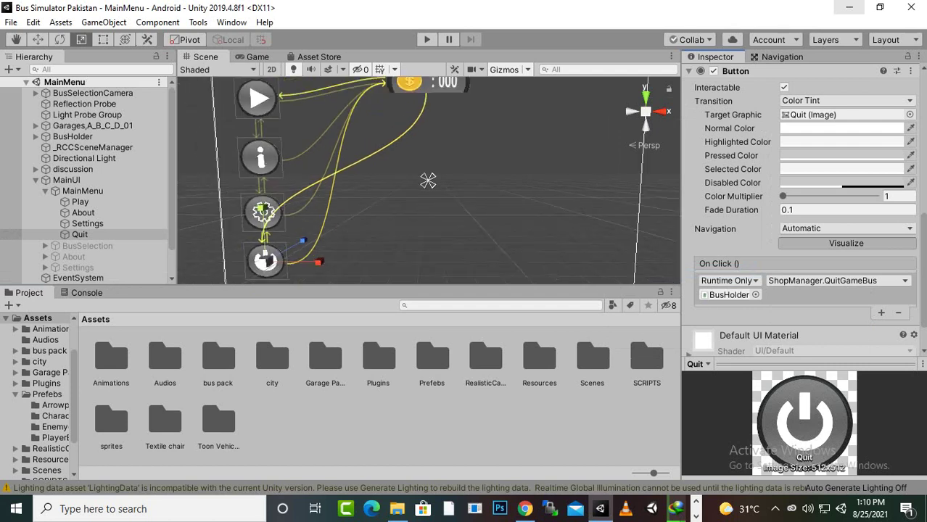
scroll(428, 181, "down", 2)
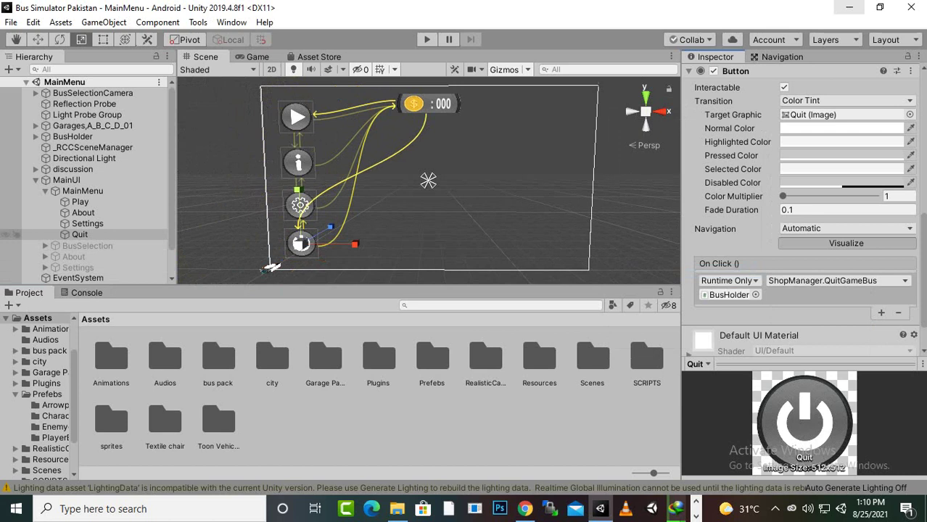
scroll(87, 251, "down", 2)
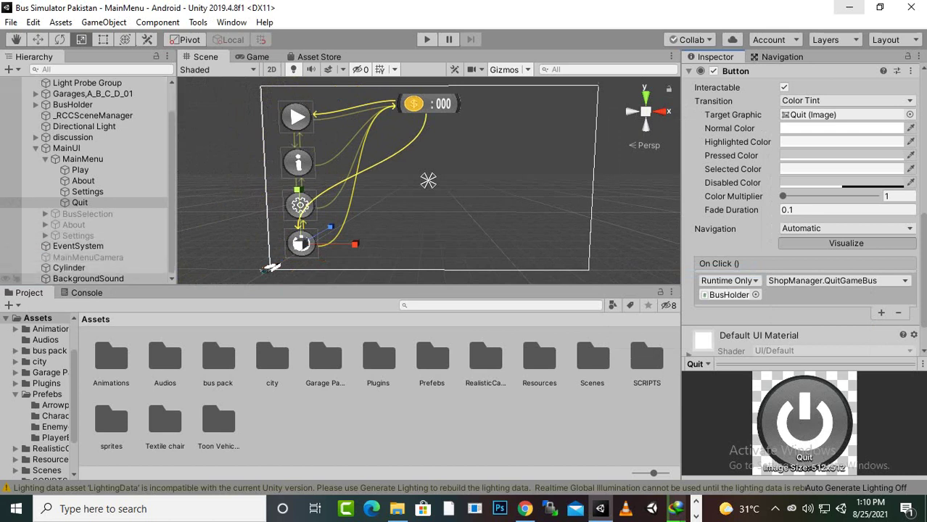
left_click(88, 279)
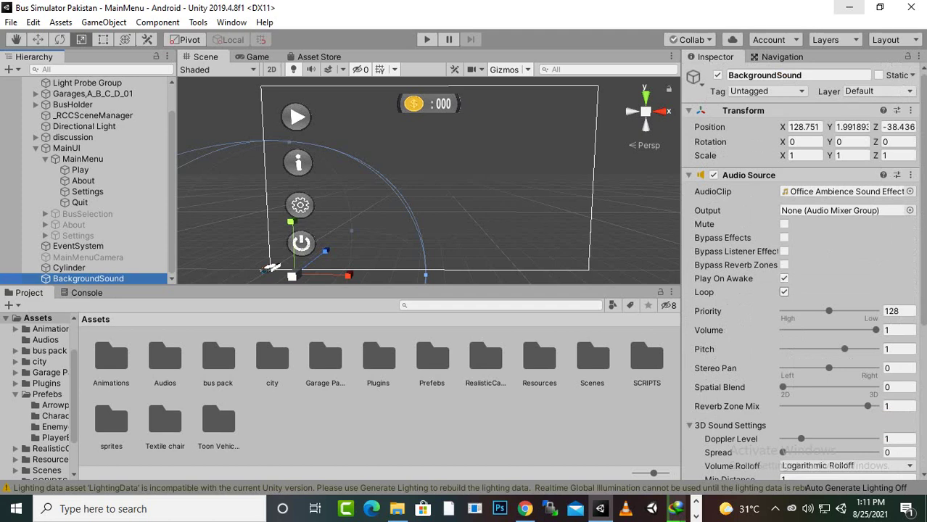
scroll(784, 286, "down", 3)
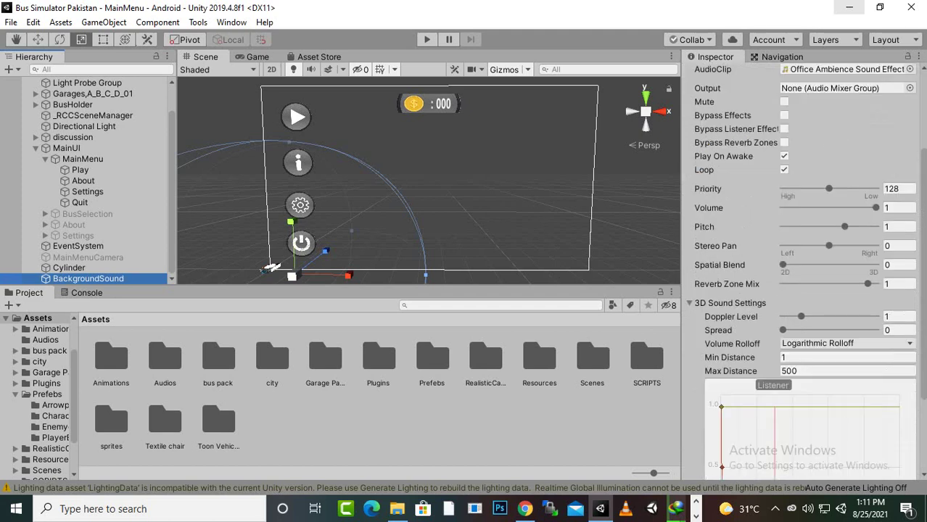
scroll(798, 275, "down", 3)
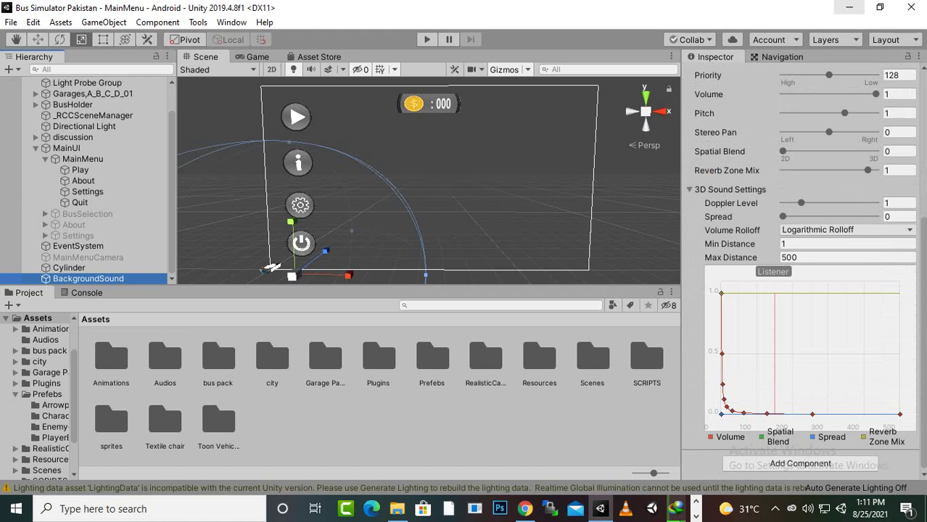
scroll(798, 276, "up", 6)
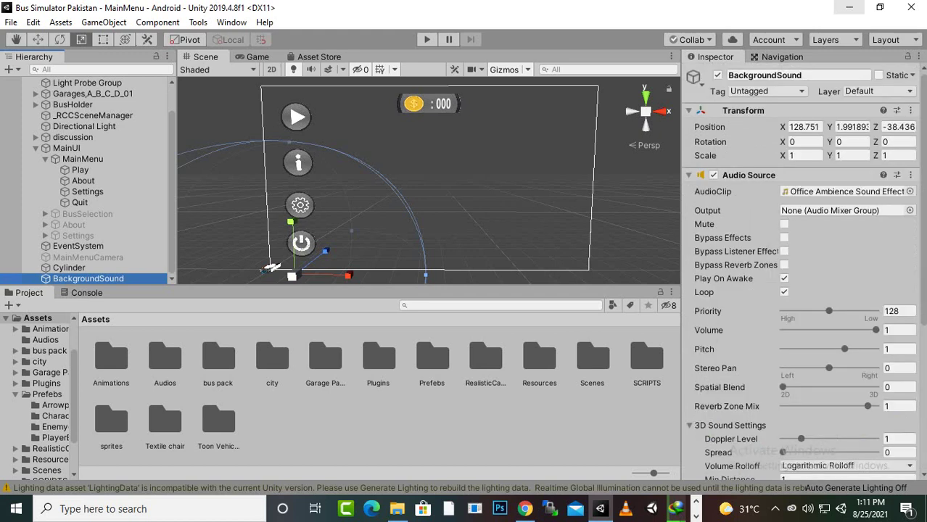
Toggle Mute Audio in the Game view, run the scene to check the background sound, and stop playback
left_click(255, 56)
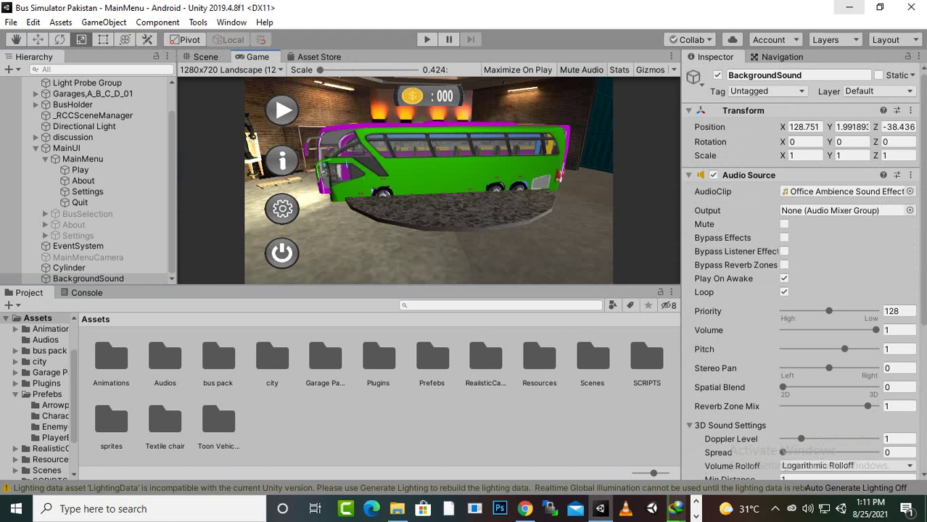
left_click(581, 71)
left_click(426, 39)
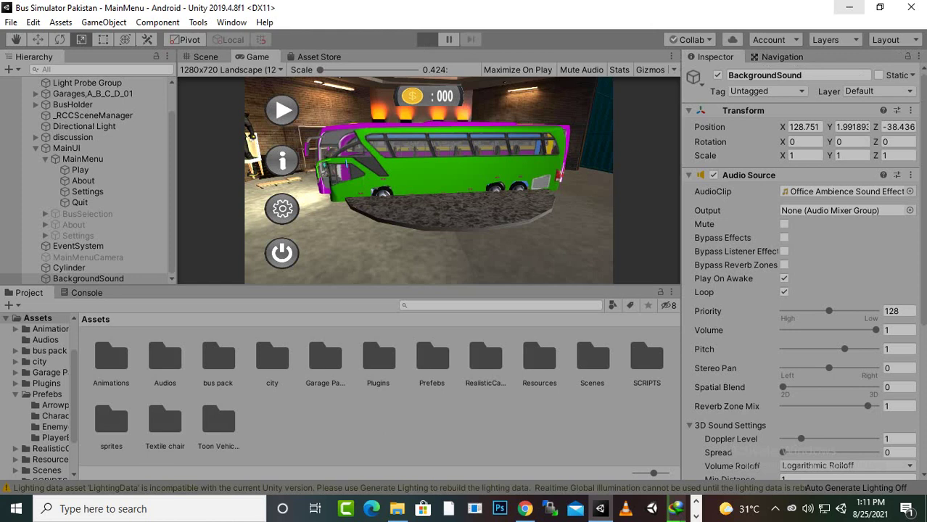
left_click(775, 509)
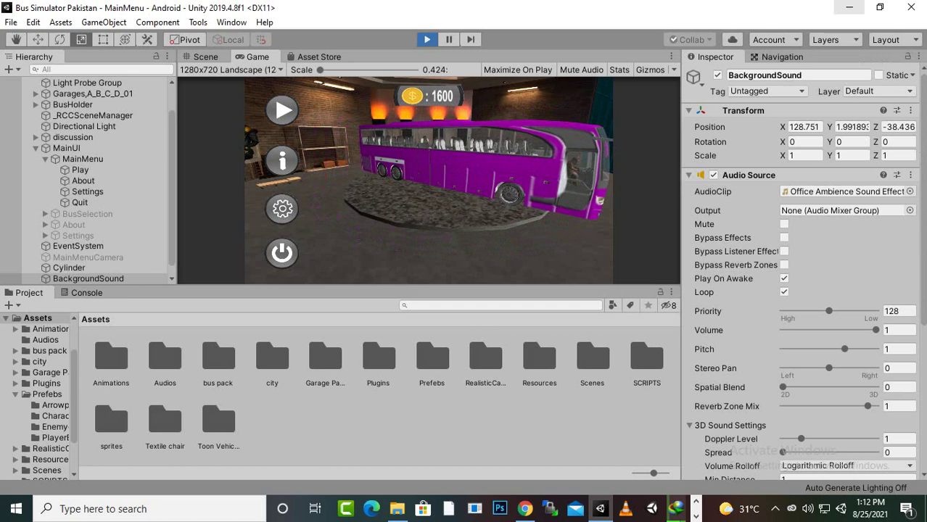
left_click(426, 40)
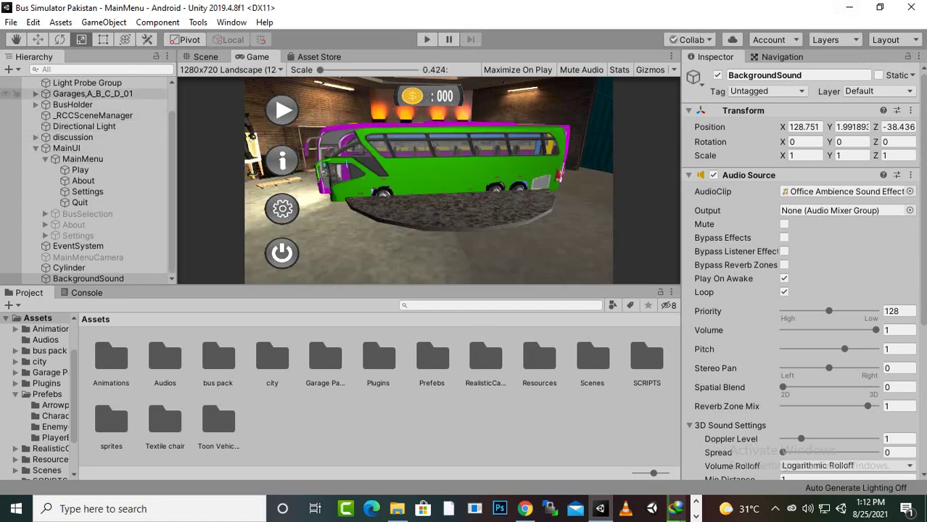
Duplicate the BackgroundSound object and rename the copy buttonsound
left_click(88, 278)
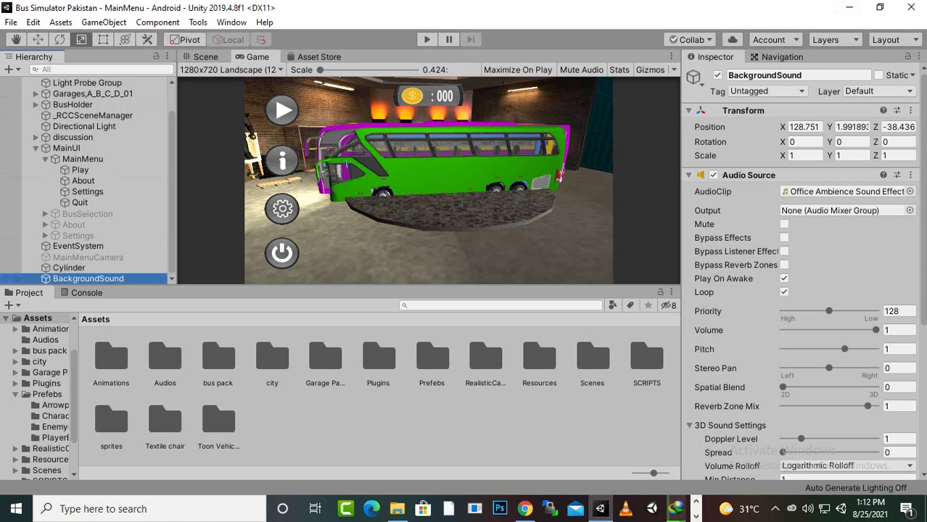
key("ctrl+d")
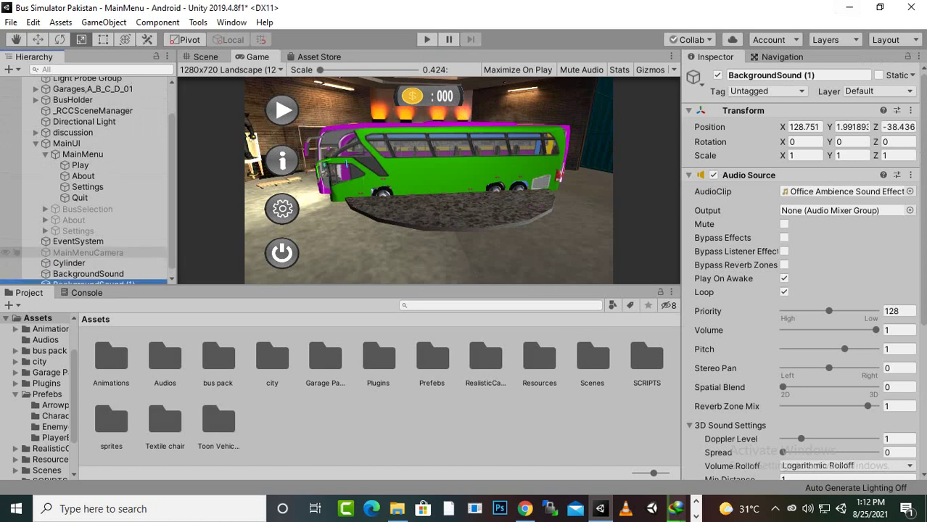
right_click(120, 279)
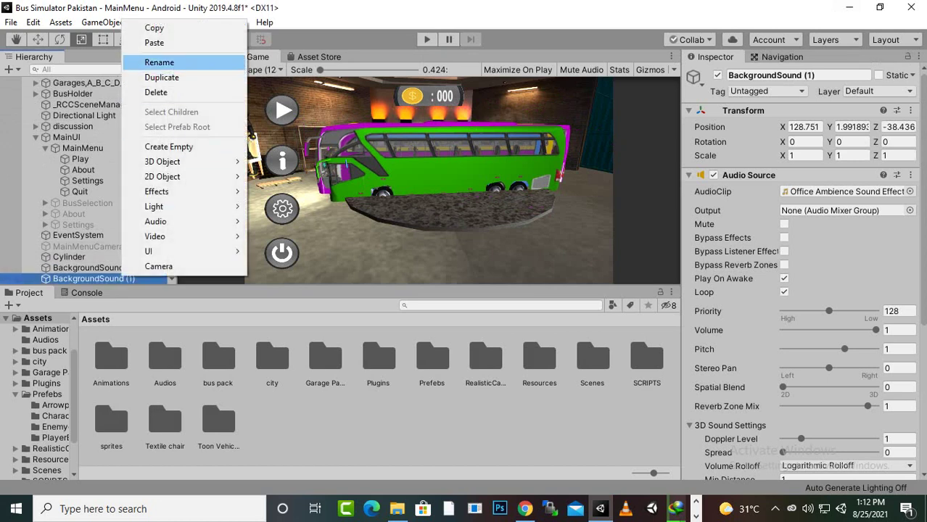
left_click(159, 62)
type("bu")
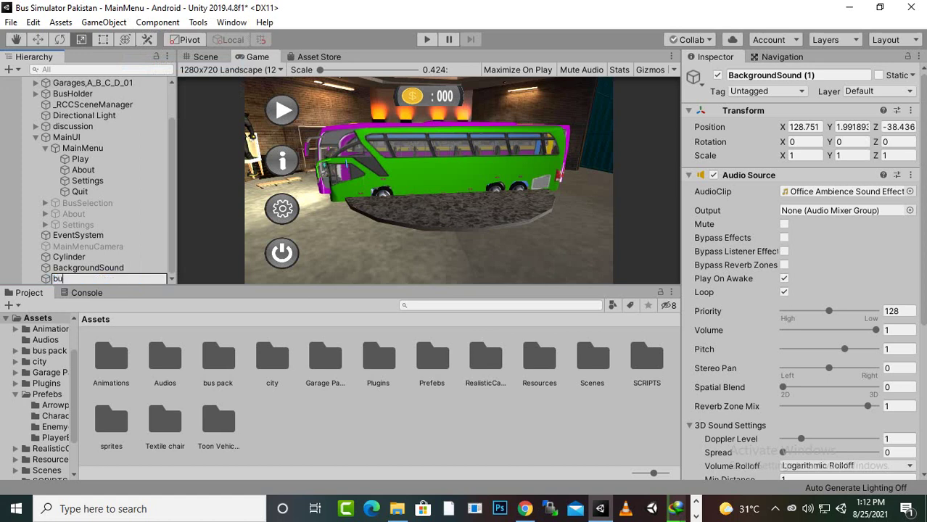
type("ttonsound")
key("Return")
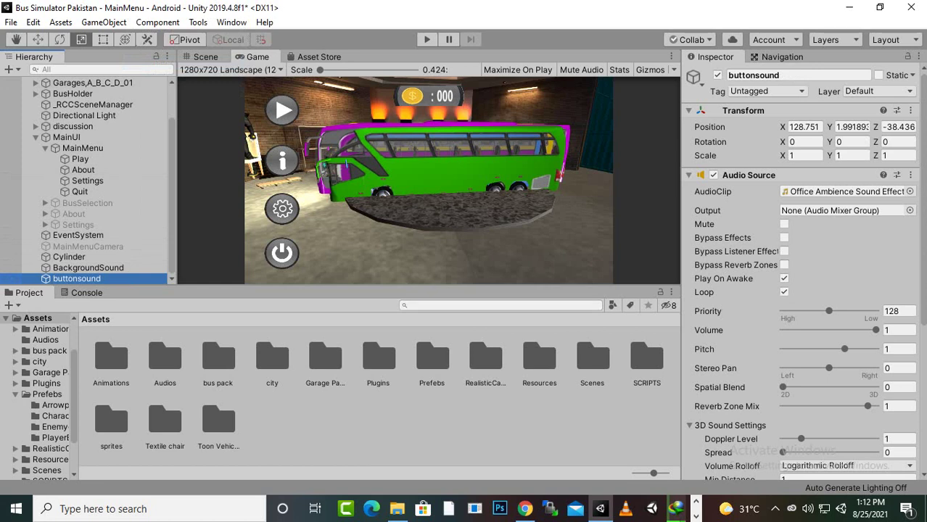
Disable Play On Awake and Loop on buttonsound's Audio Source and assign click_0 from the Audios folder as its AudioClip
left_click(783, 278)
left_click(784, 291)
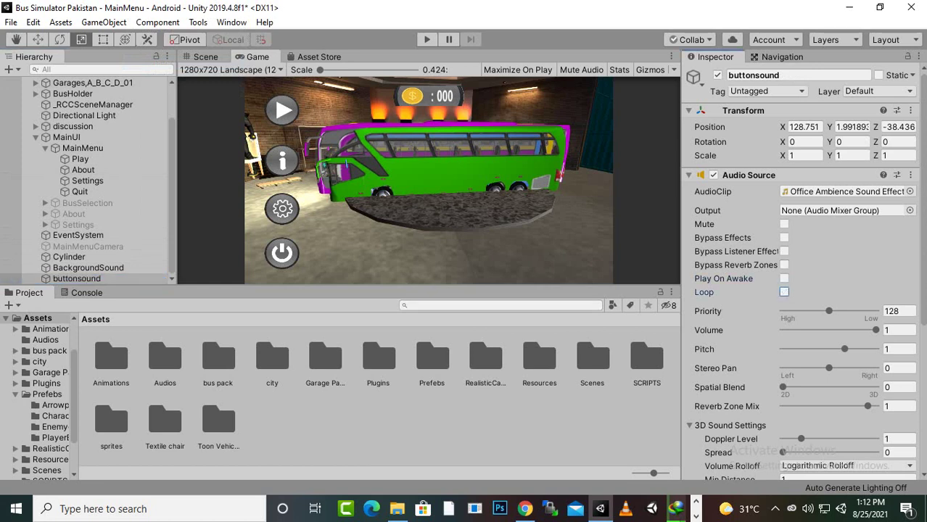
left_click(76, 279)
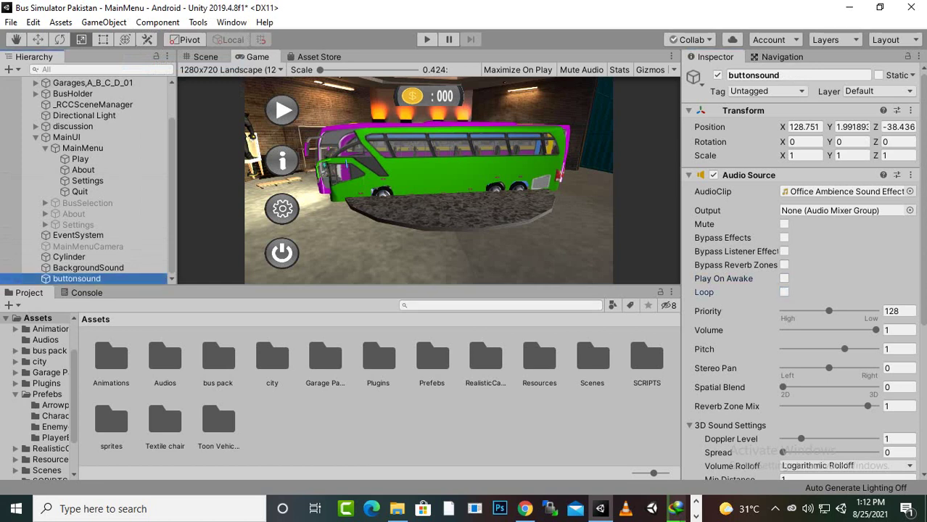
double_click(164, 357)
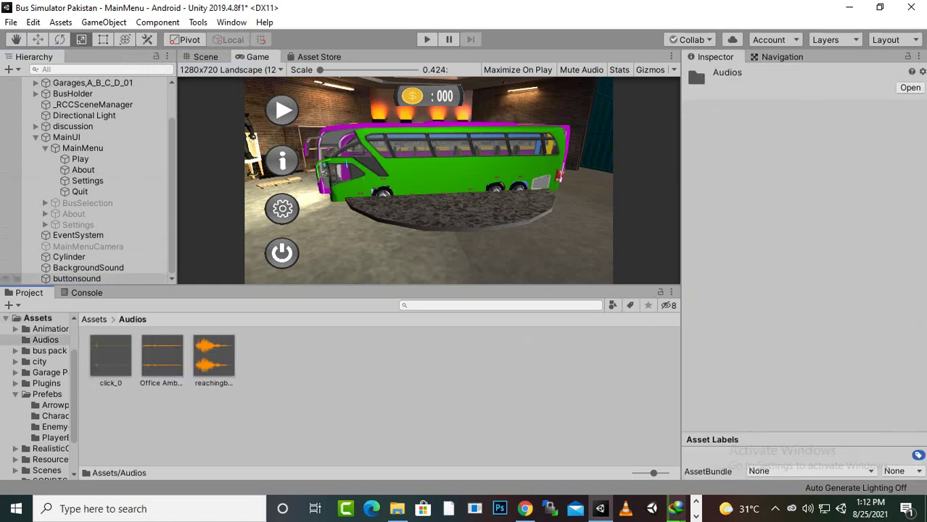
left_click(79, 278)
left_click_drag(110, 356, 845, 192)
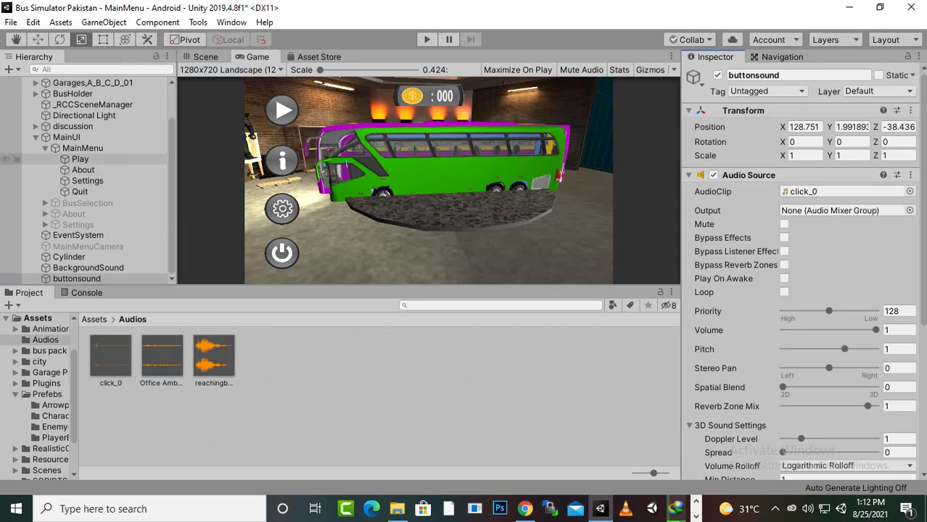
Add an On Click event calling AudioSource.Play on buttonsound to MainMenu's Play, About, Settings and Quit buttons, and save the scene
left_click(80, 159)
left_click(80, 192, "shift")
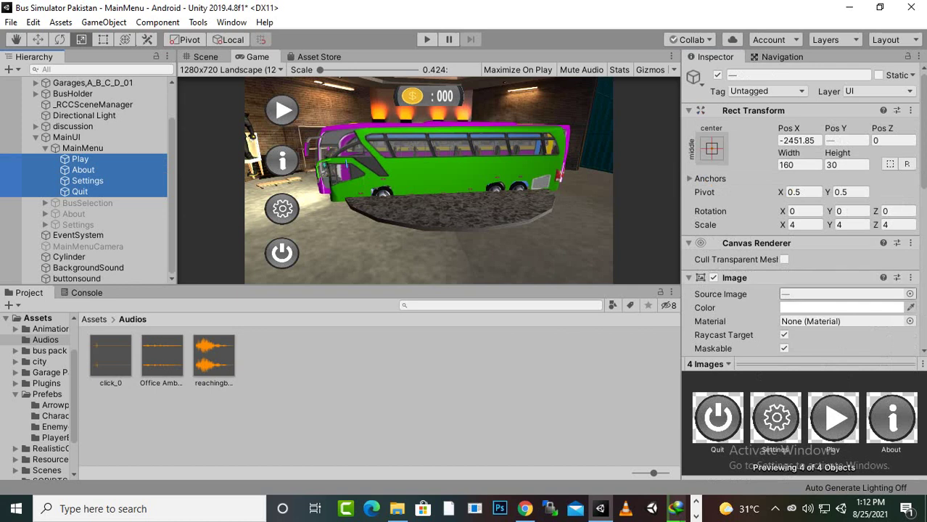
scroll(798, 210, "down", 10)
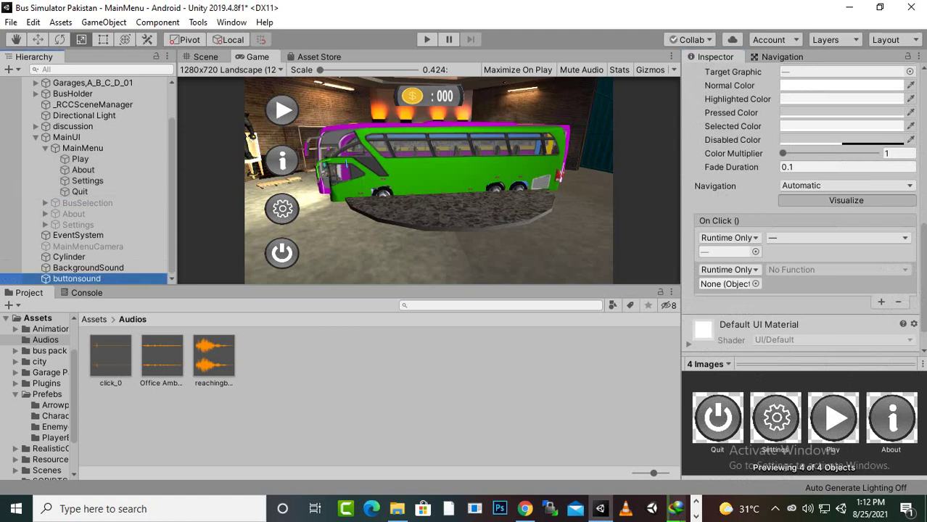
left_click_drag(76, 278, 728, 284)
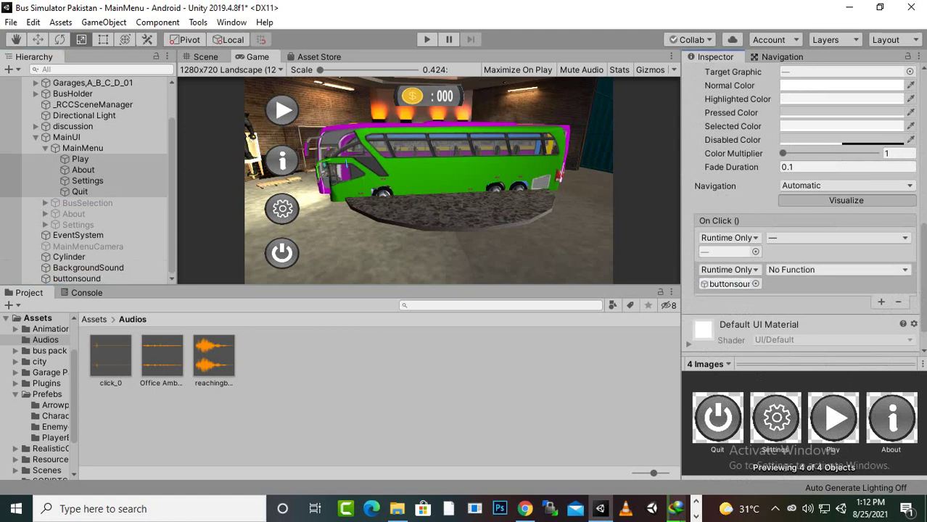
left_click(834, 269)
mouse_move(813, 334)
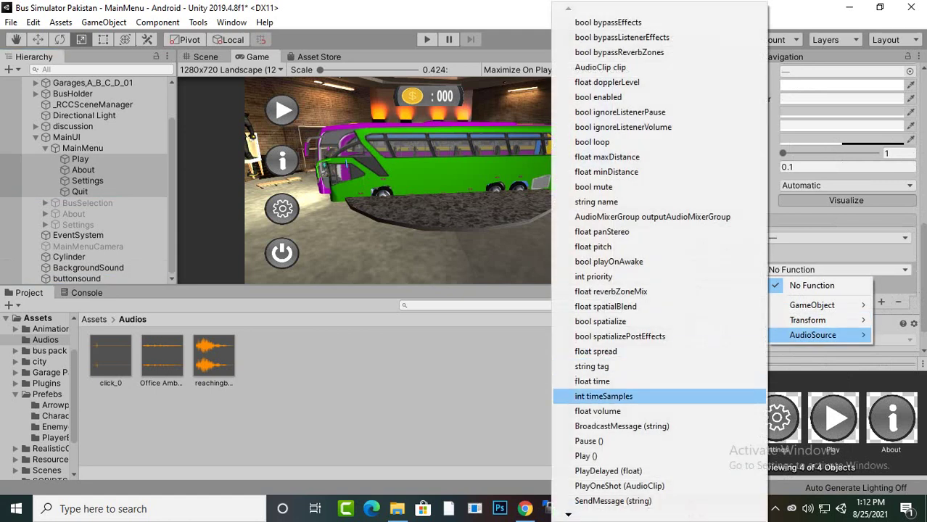
left_click(587, 456)
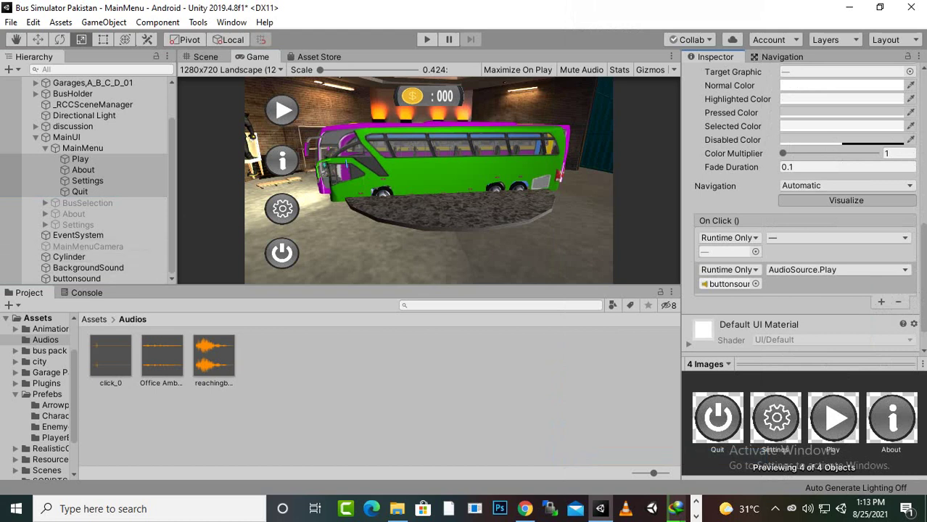
key("ctrl+s")
Activate the BusSelection panel and expand its children in the hierarchy
left_click(87, 204)
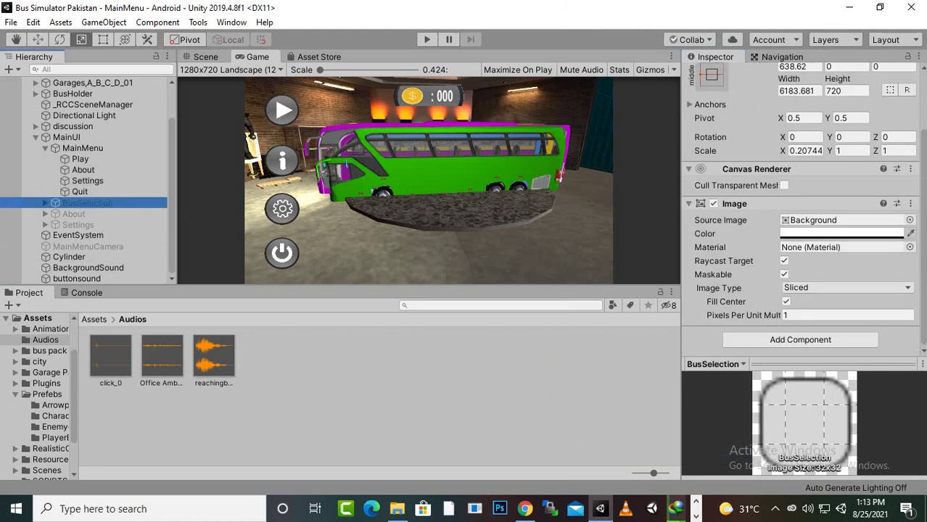
scroll(798, 218, "up", 3)
left_click(717, 74)
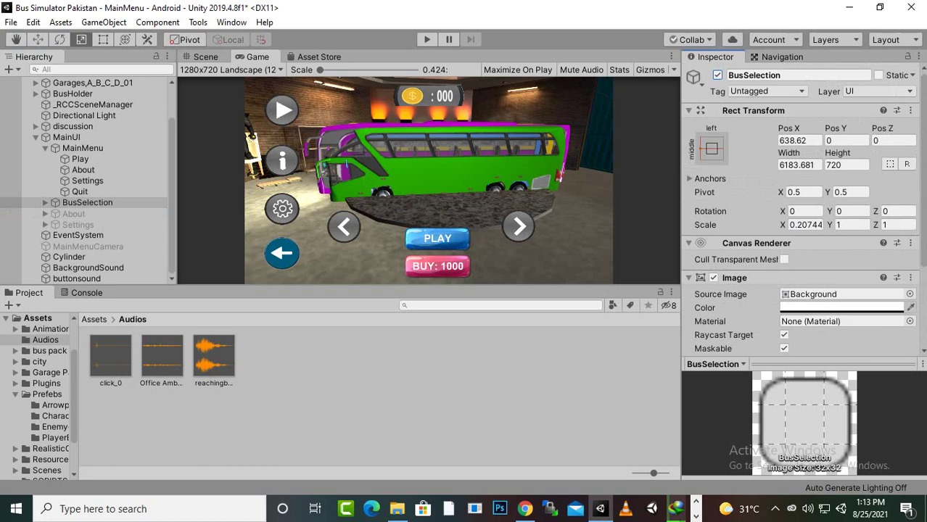
left_click(258, 56)
left_click(87, 202)
left_click(45, 203)
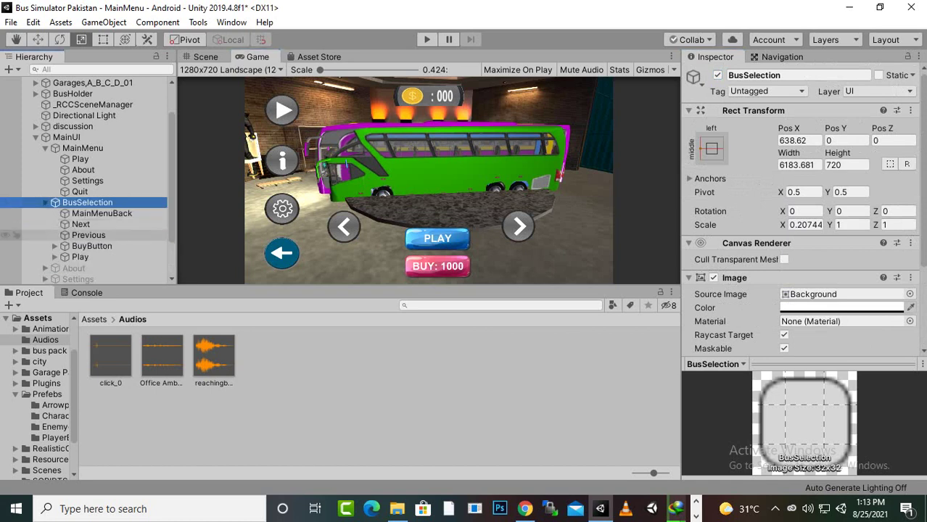
Add an On Click event calling AudioSource.Play on buttonsound to BusSelection's BuyButton and Play buttons, and save the scene
left_click(91, 246)
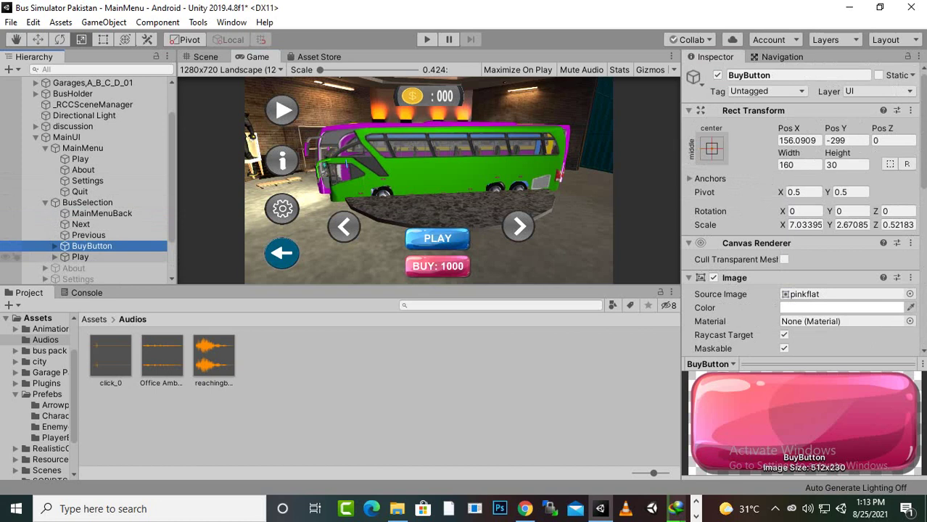
left_click(80, 257, "ctrl")
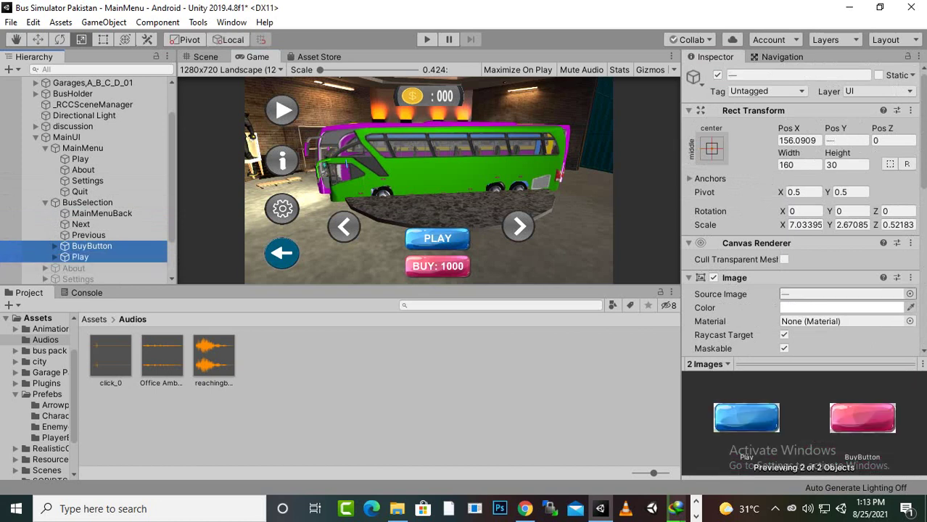
scroll(799, 210, "down", 8)
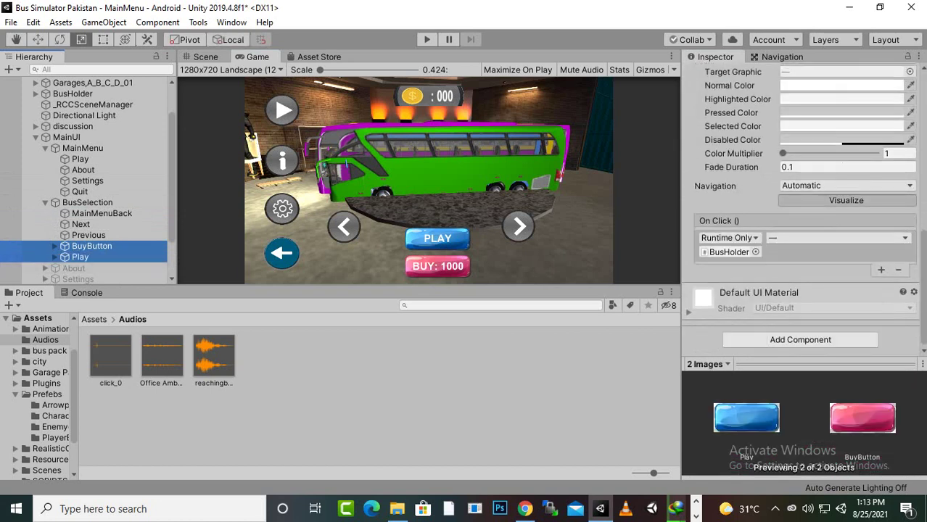
left_click(882, 269)
scroll(72, 247, "down", 3)
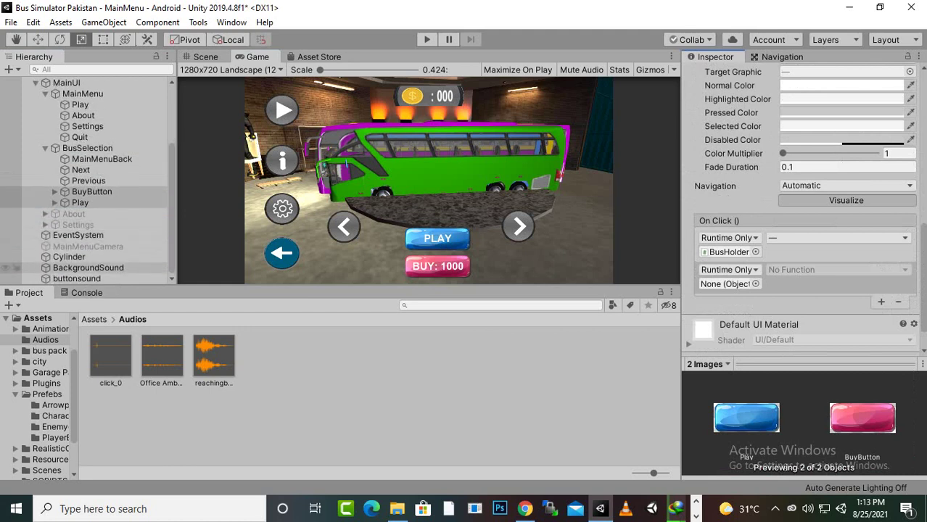
left_click_drag(77, 278, 725, 284)
left_click(835, 269)
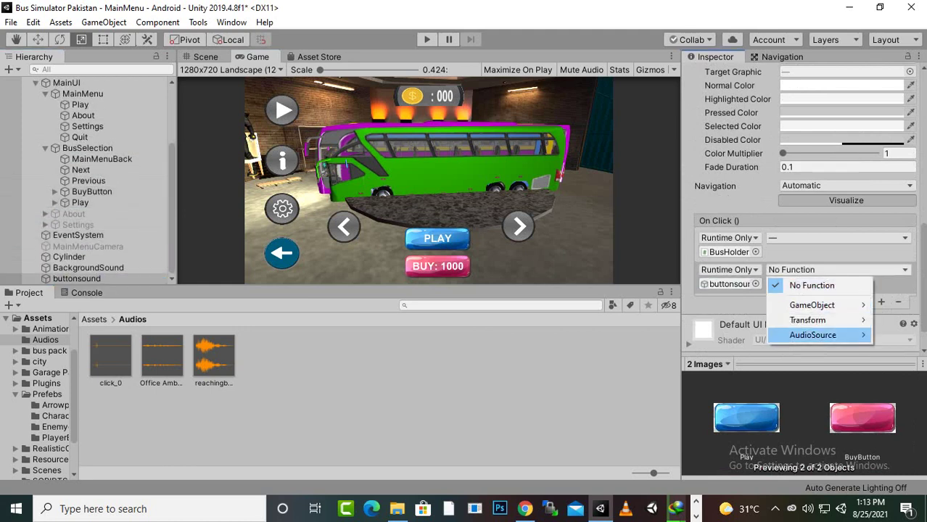
mouse_move(813, 334)
left_click(580, 455)
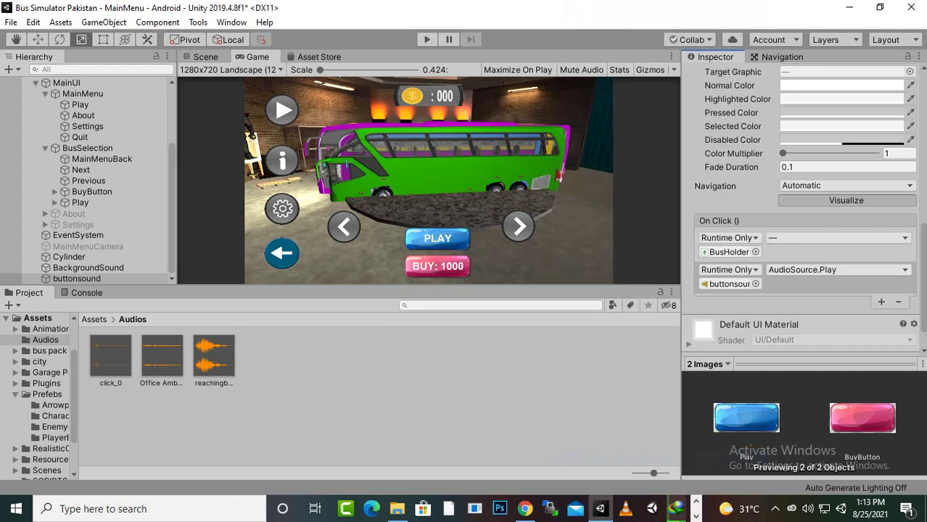
key("ctrl+s")
Deactivate the BusSelection panel and activate the About panel under MainUI
left_click(87, 148)
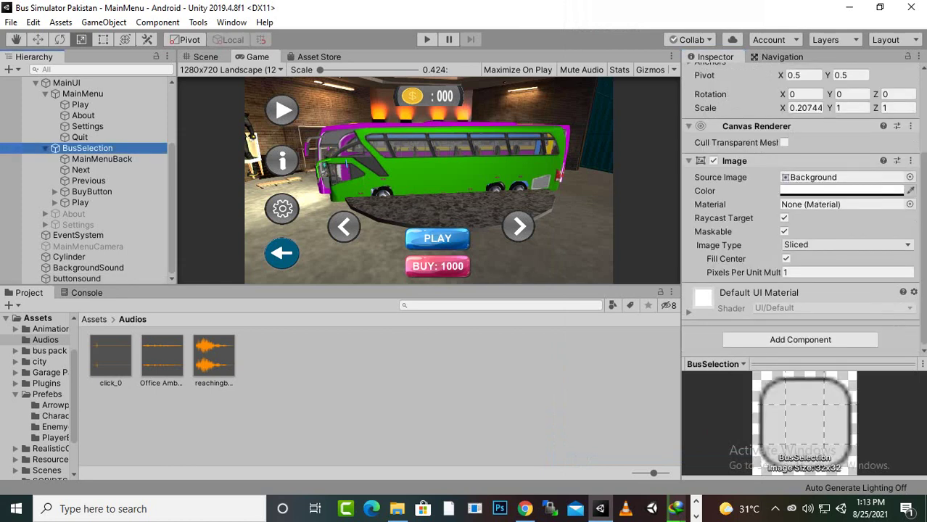
scroll(798, 181, "up", 5)
left_click(717, 74)
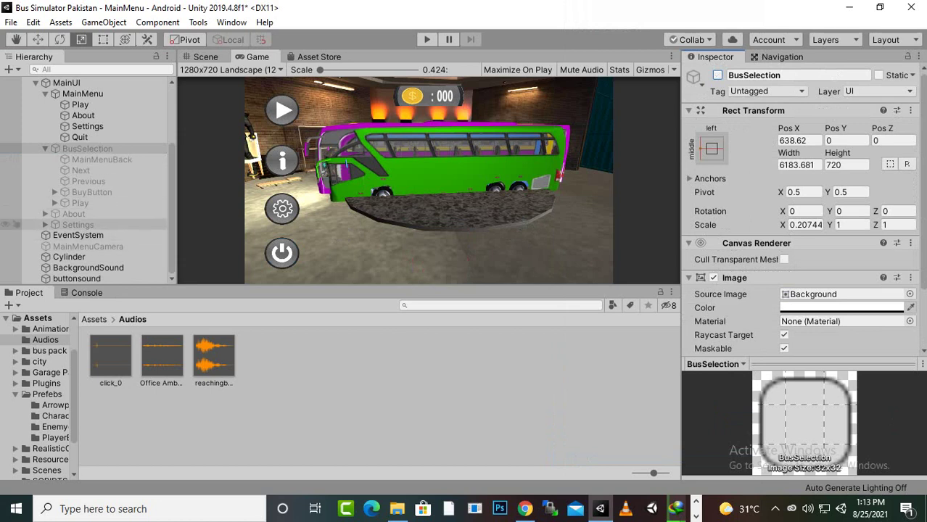
left_click(74, 214)
left_click(717, 74)
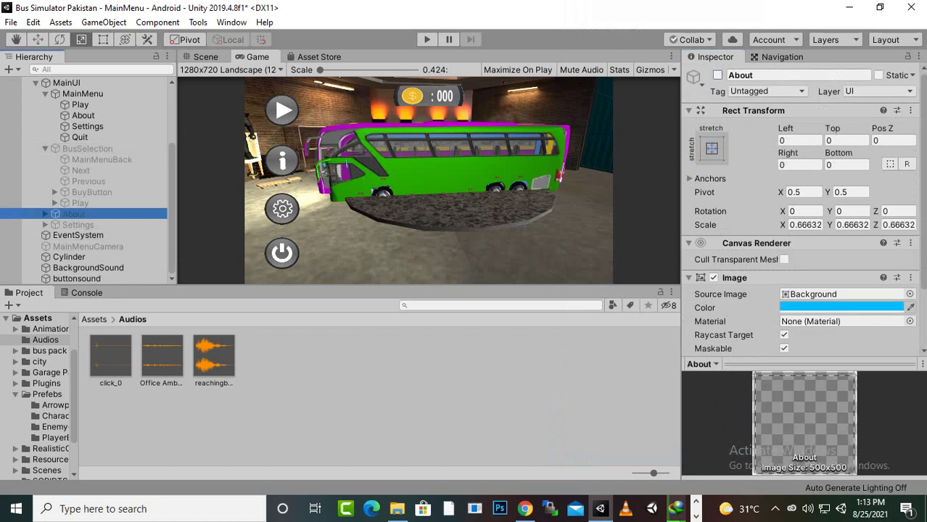
left_click(429, 181)
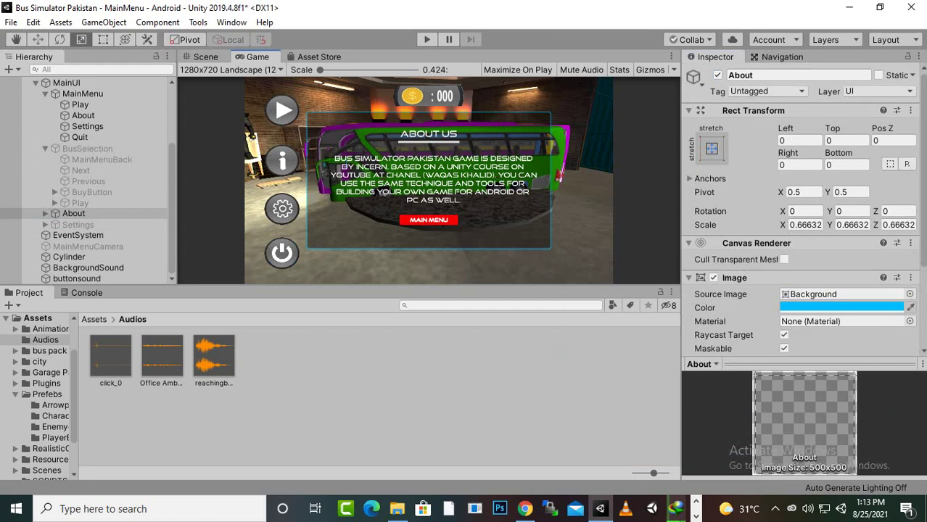
Add an On Click event to the About panel's Back button that calls AudioSource.Play on buttonsound
left_click(73, 214)
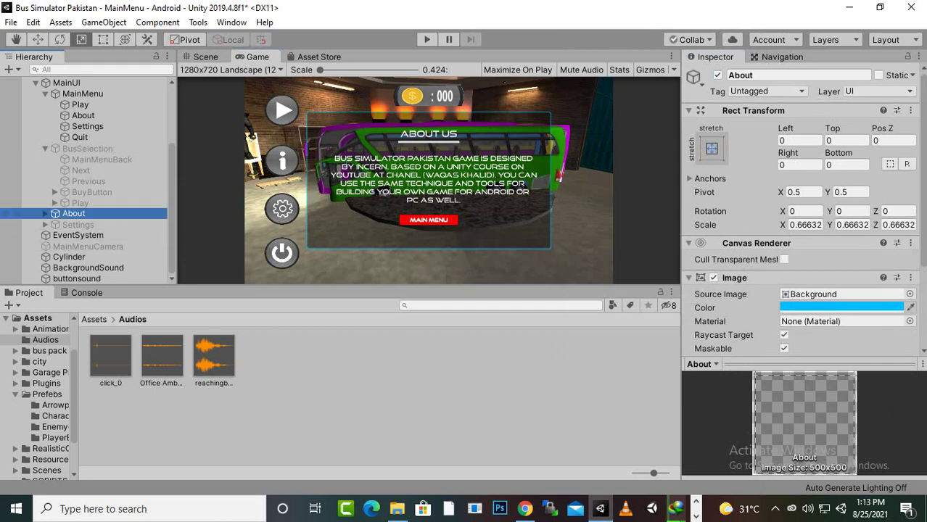
left_click(45, 213)
left_click(102, 267)
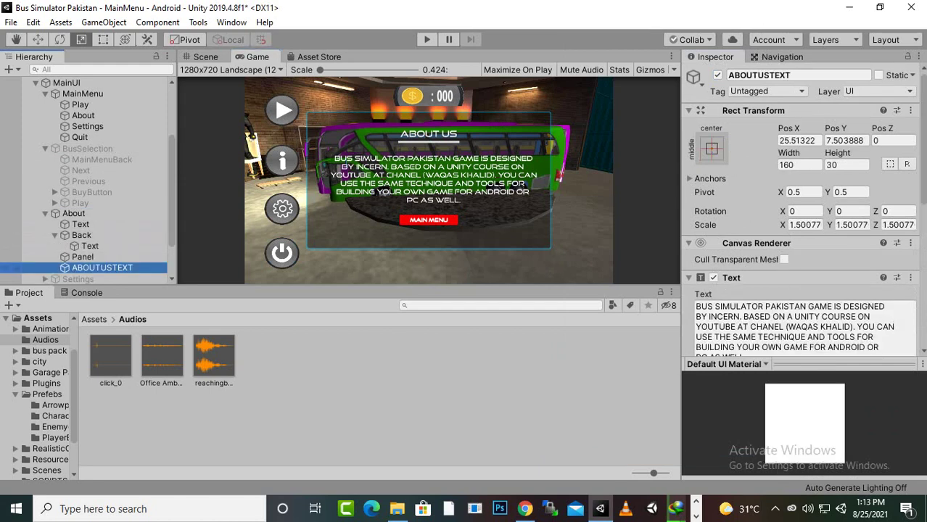
left_click(82, 235)
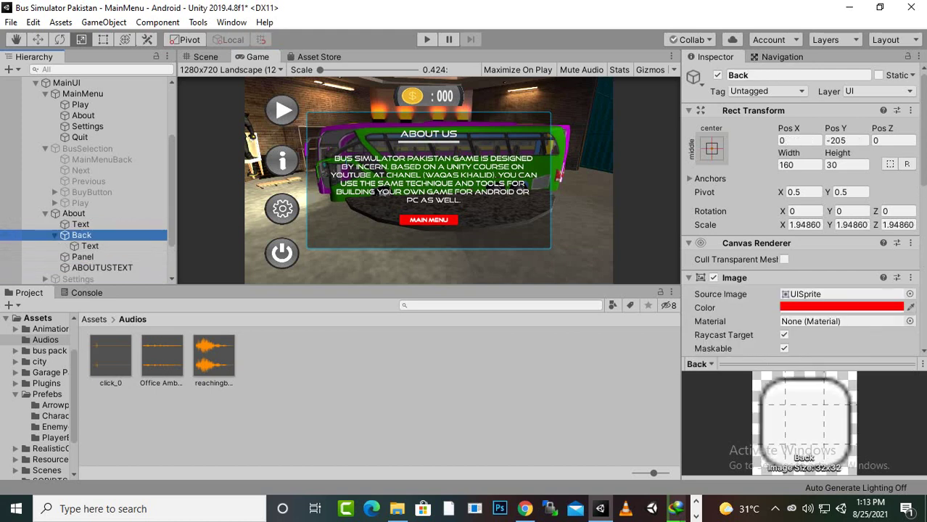
scroll(798, 204, "down", 5)
scroll(798, 203, "down", 4)
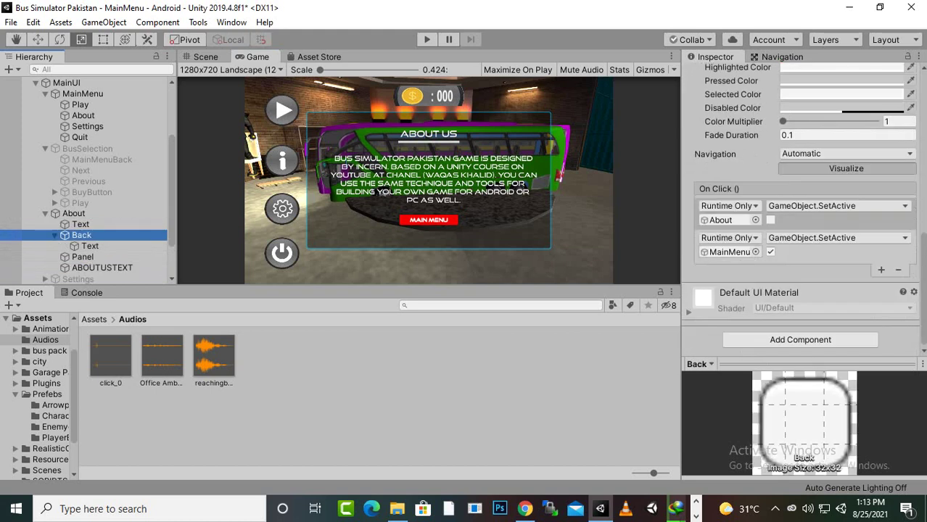
left_click(882, 269)
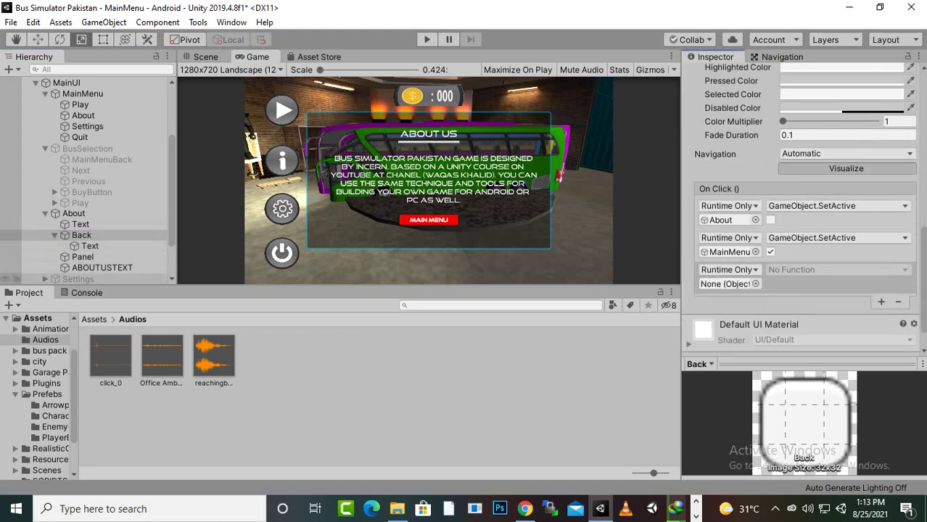
scroll(87, 218, "down", 3)
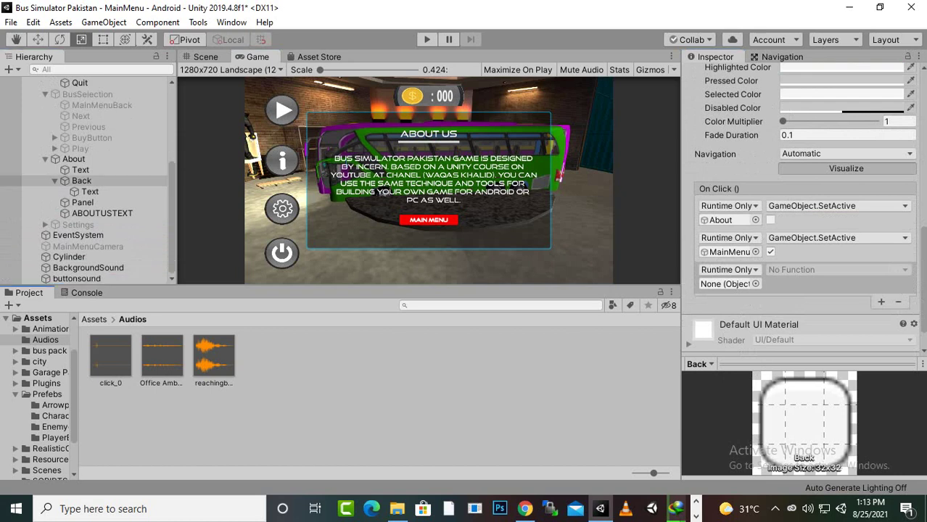
left_click_drag(76, 279, 726, 284)
left_click(834, 269)
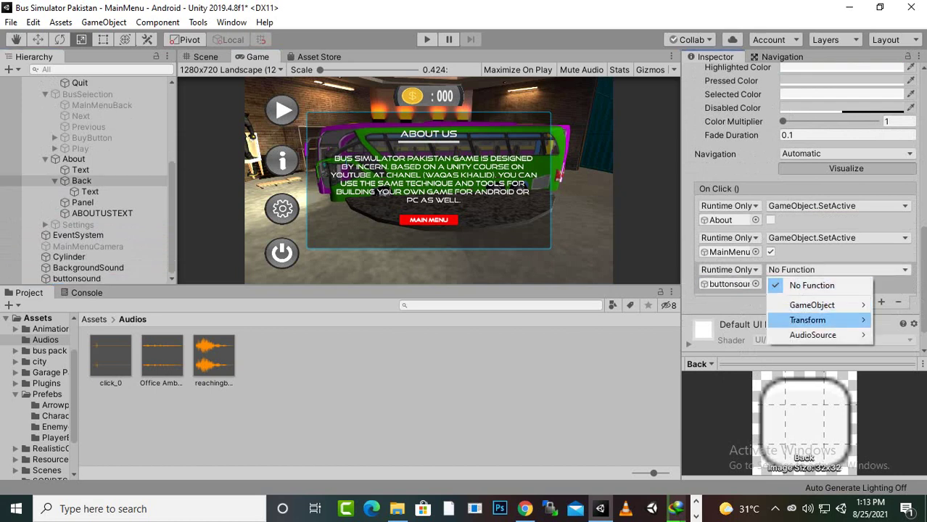
mouse_move(813, 334)
left_click(587, 456)
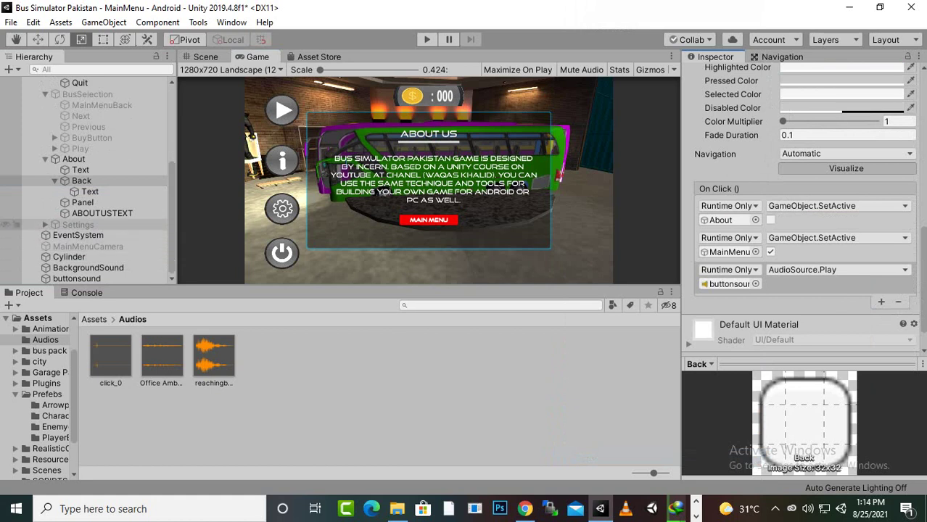
Deactivate the About panel and activate the Settings panel under MainUI
left_click(14, 160)
scroll(784, 143, "up", 3)
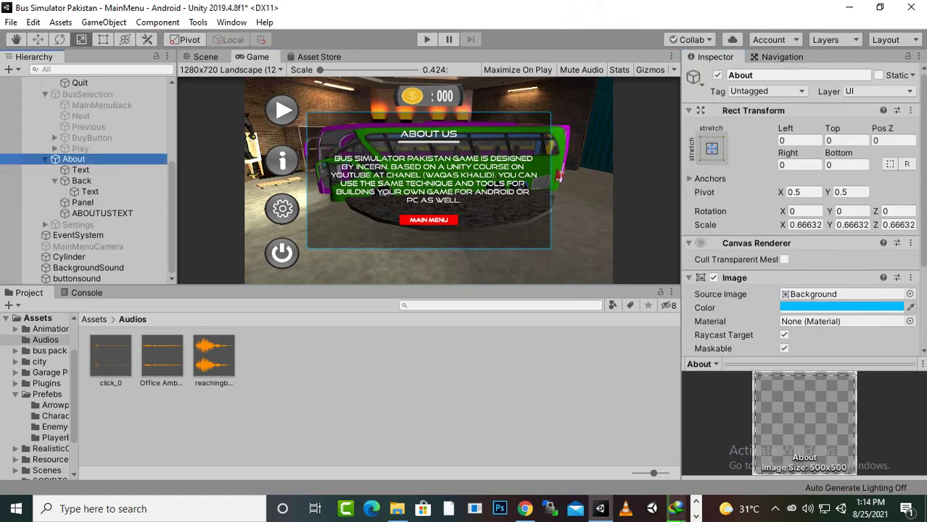
left_click(717, 76)
left_click(15, 225)
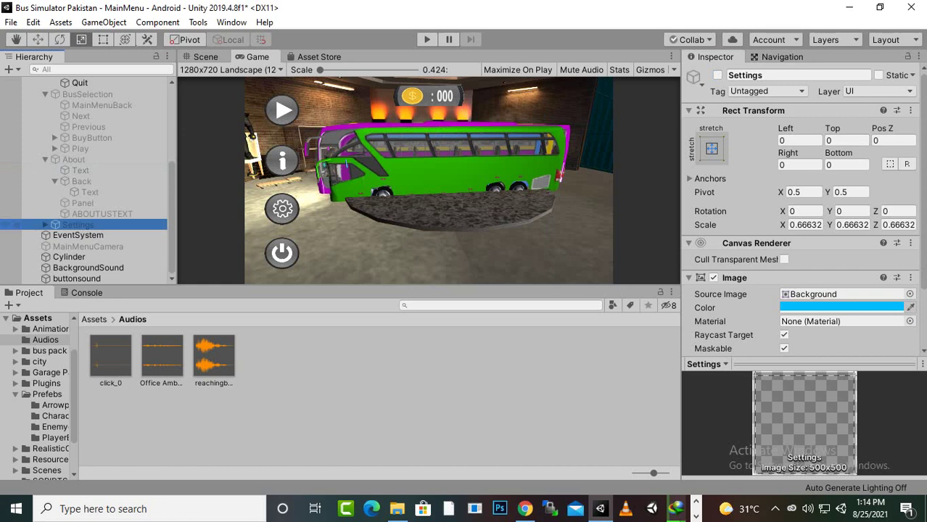
left_click(717, 75)
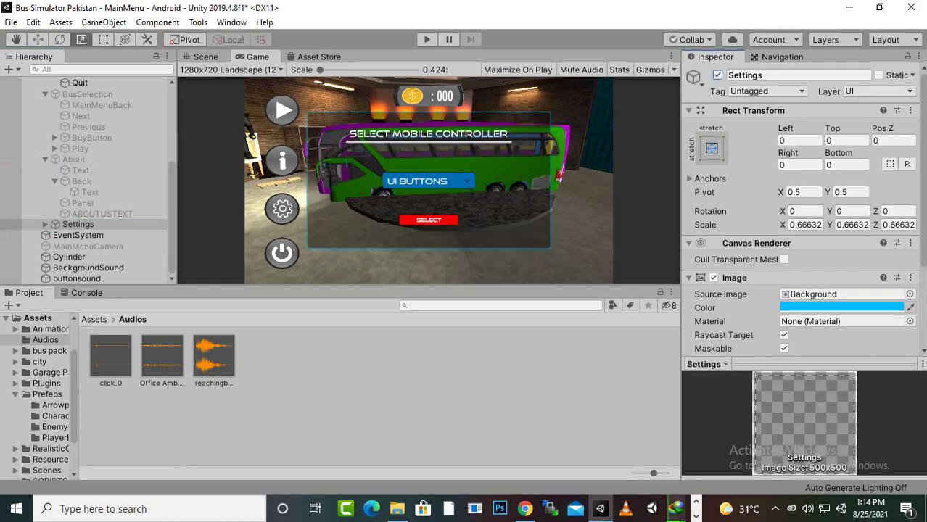
Add an On Click event to the Settings panel's Select button that calls AudioSource.Play on buttonsound
left_click(45, 224)
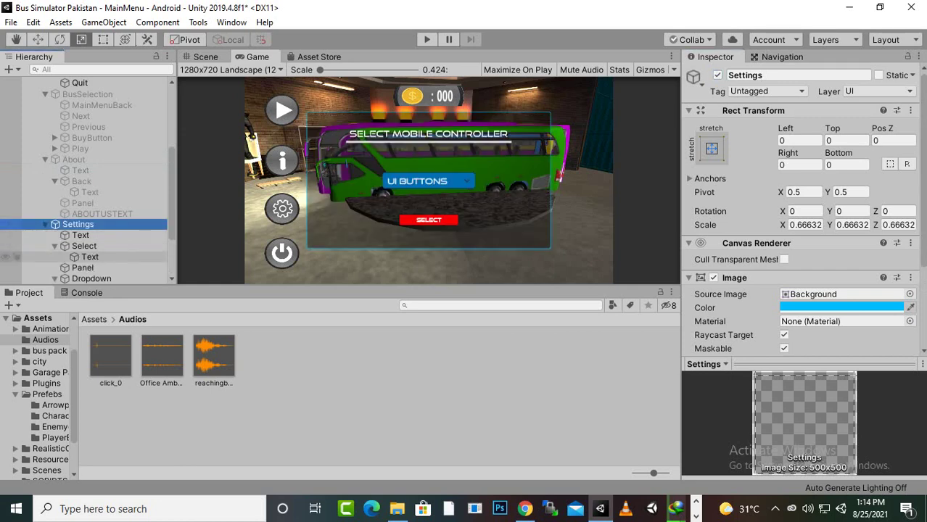
left_click(83, 245)
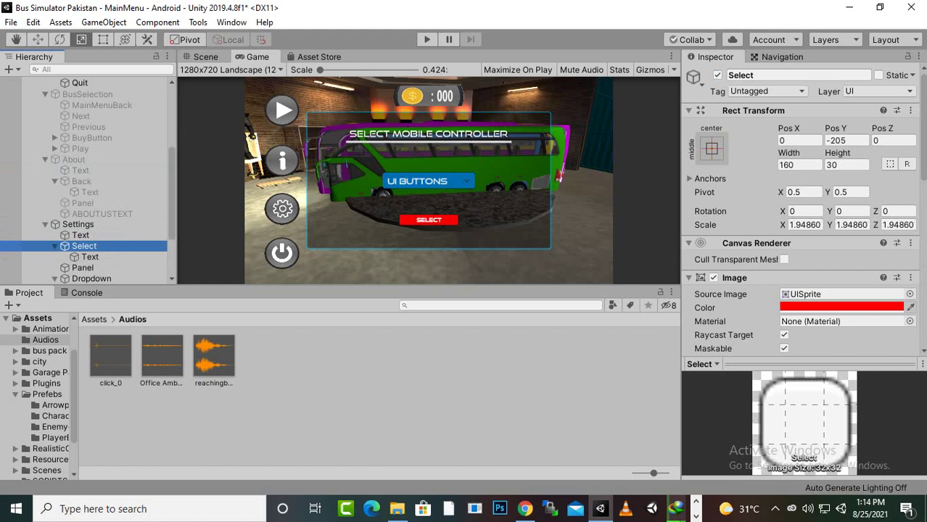
scroll(804, 210, "down", 4)
scroll(804, 210, "down", 3)
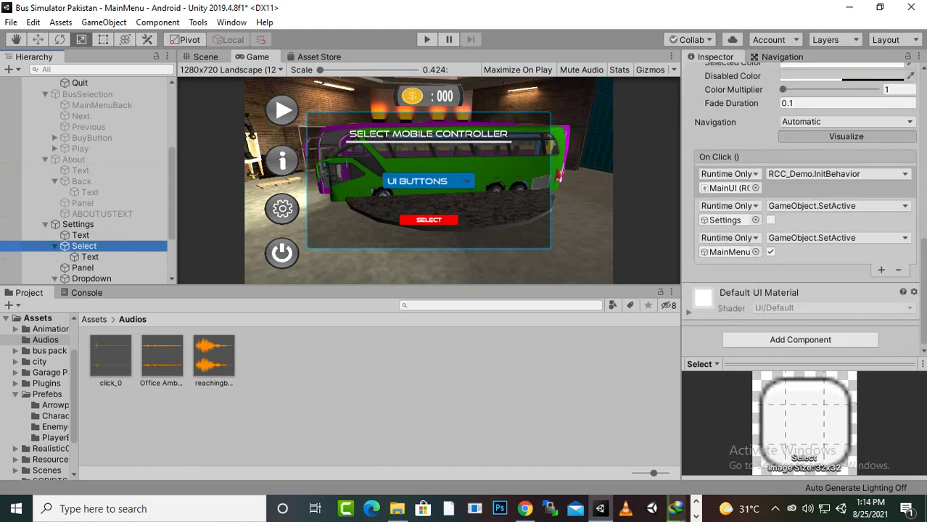
left_click(882, 270)
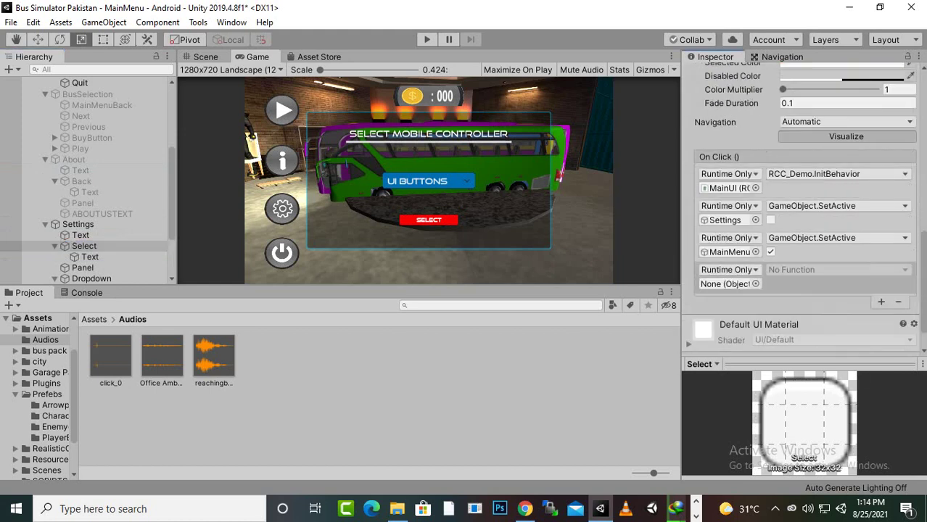
scroll(87, 236, "down", 3)
left_click_drag(76, 279, 729, 284)
left_click(835, 270)
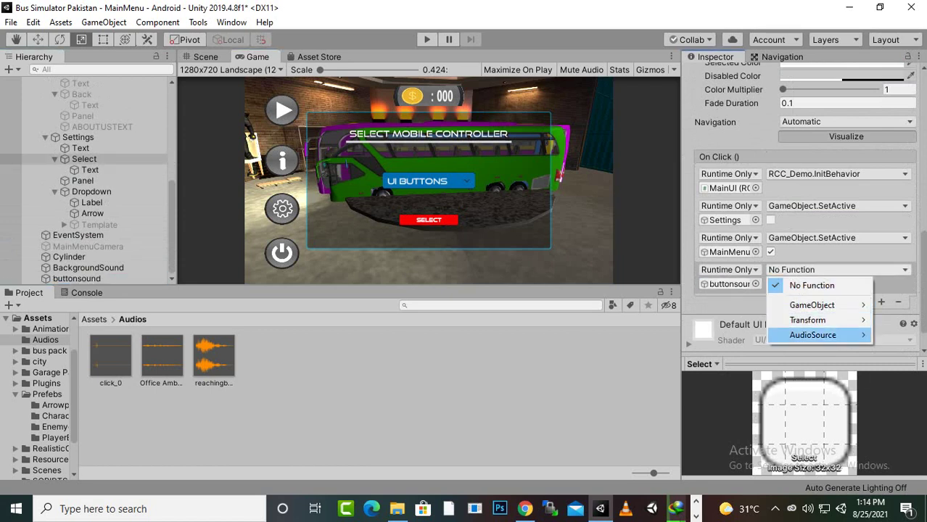
mouse_move(812, 335)
left_click(586, 457)
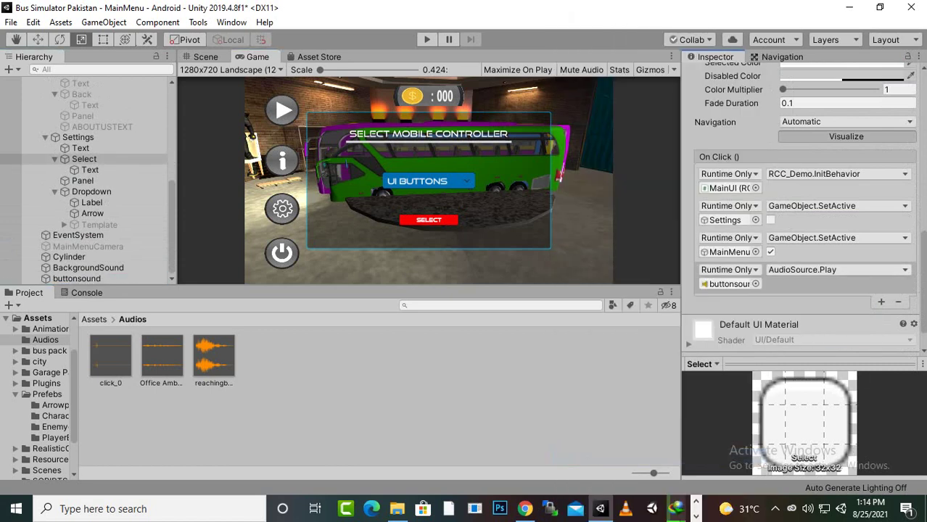
Deactivate the Settings panel under MainUI and save the MainMenu scene
left_click(78, 137)
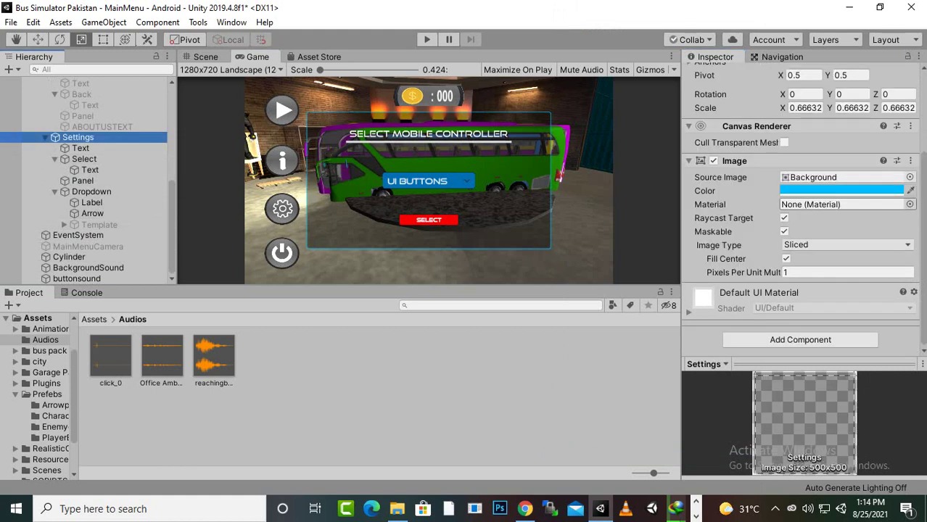
left_click(717, 75)
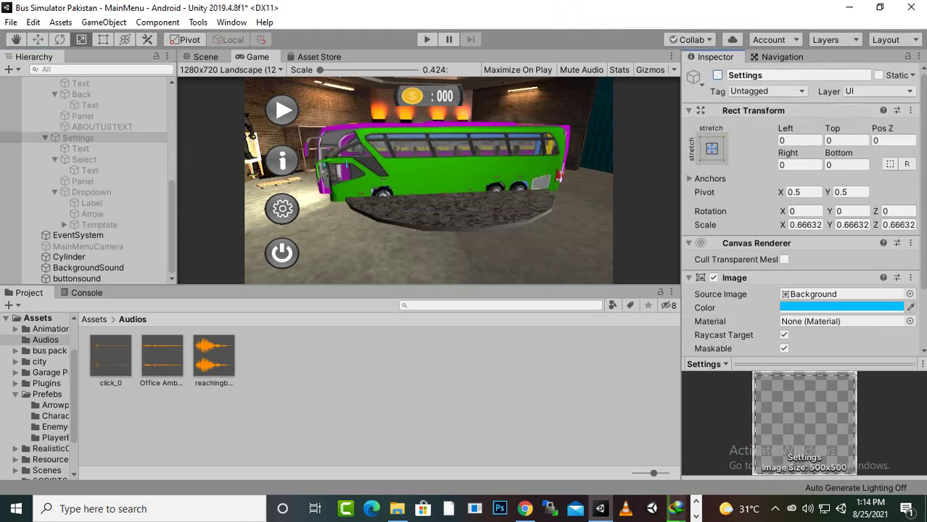
key("ctrl+s")
Run the MainMenu scene in play mode and test the click sounds by opening and closing the About and Settings panels
key("ctrl+p")
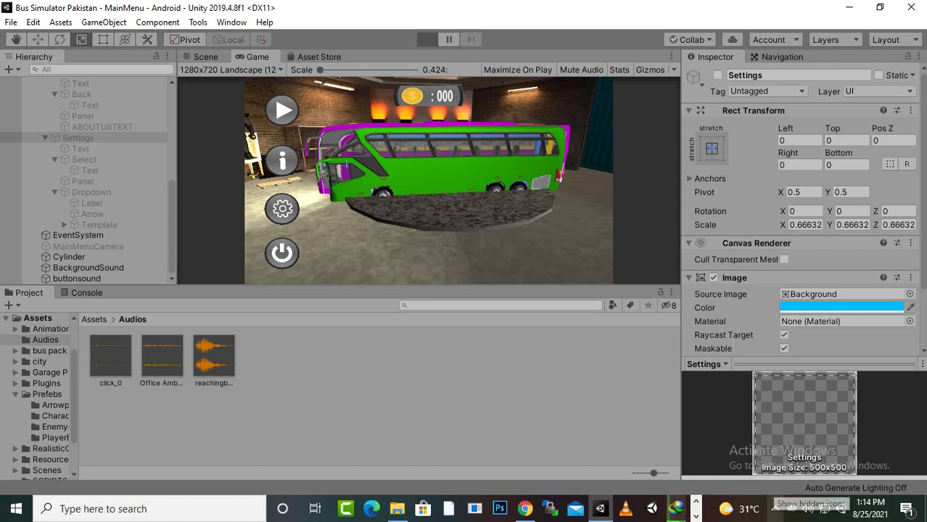
left_click(775, 509)
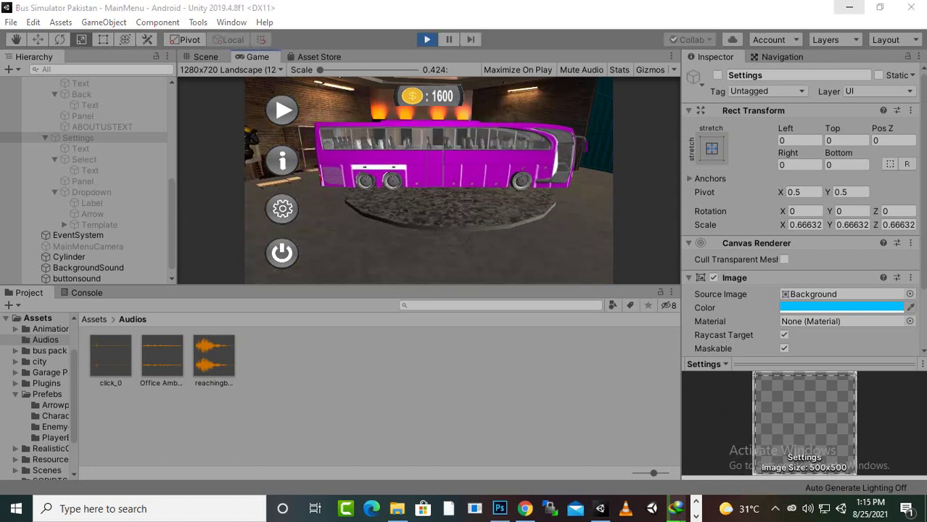
left_click(283, 161)
left_click(429, 219)
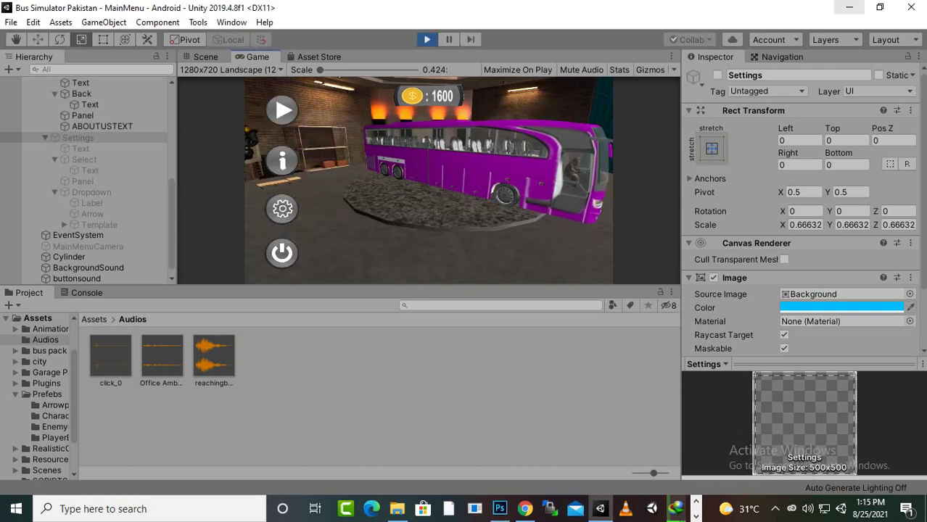
left_click(282, 209)
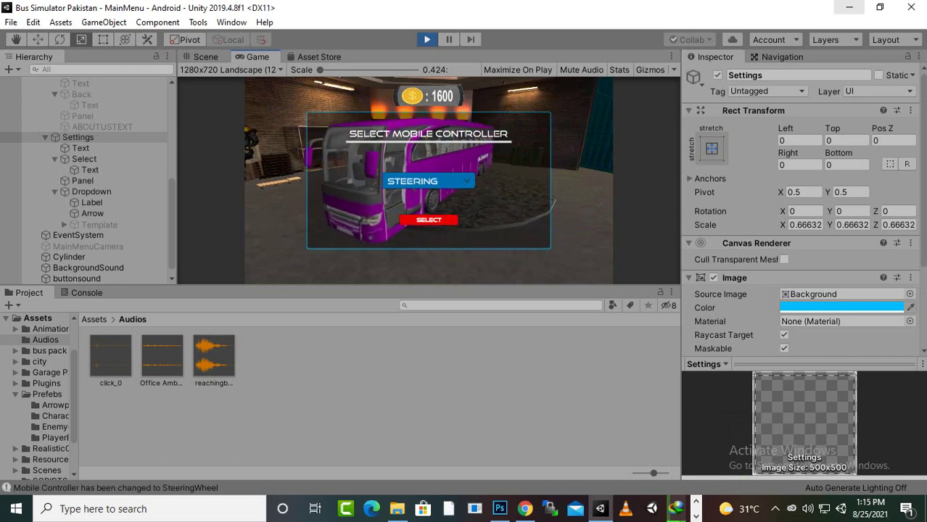
left_click(428, 220)
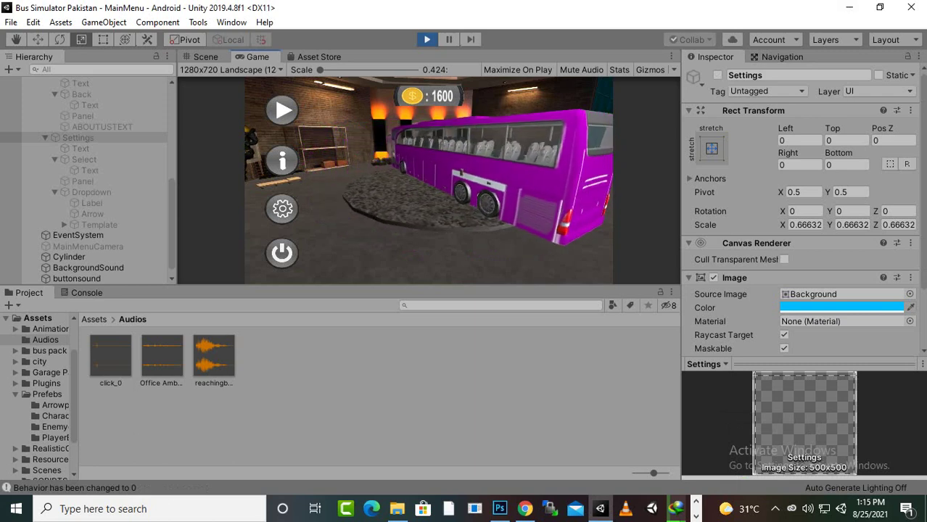
left_click(283, 209)
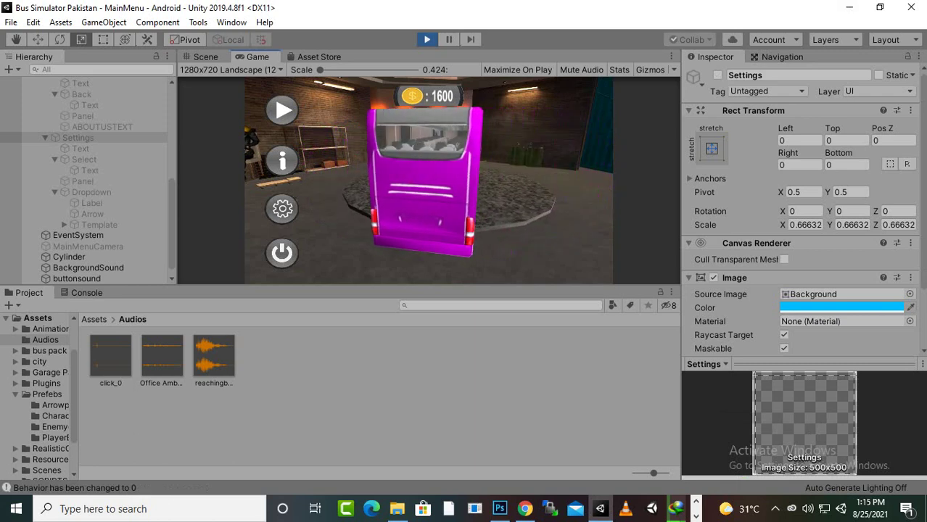
left_click(428, 220)
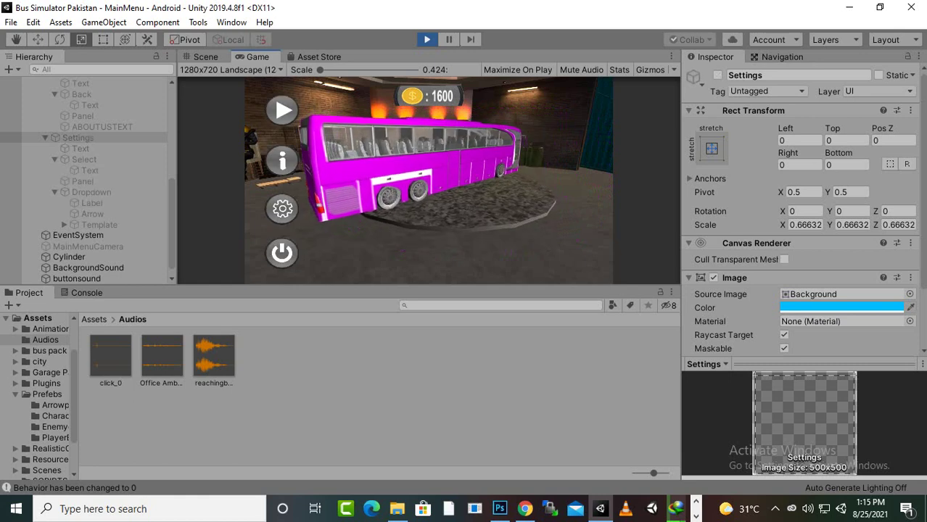
left_click(281, 162)
left_click(429, 219)
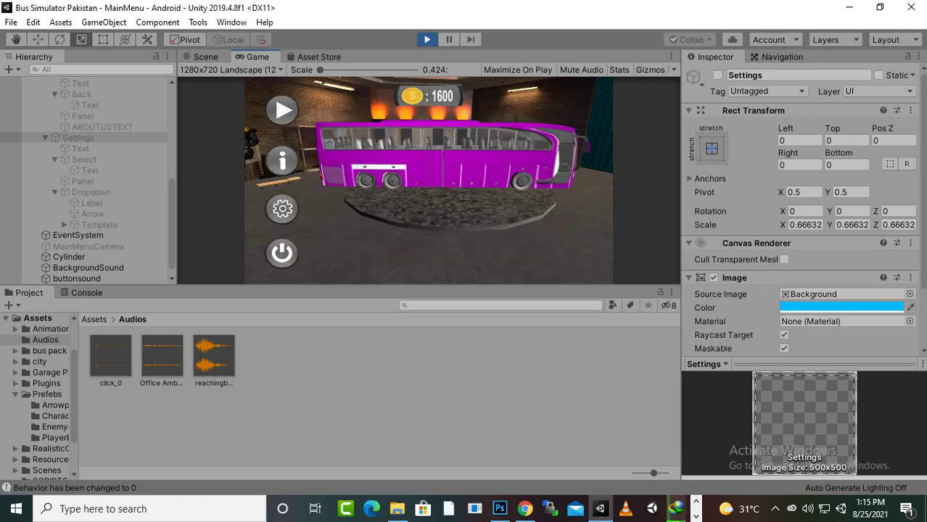
Test the bus selection buttons in the running game by browsing the buses both ways, and buy the blue bus for 1000 coins
left_click(282, 111)
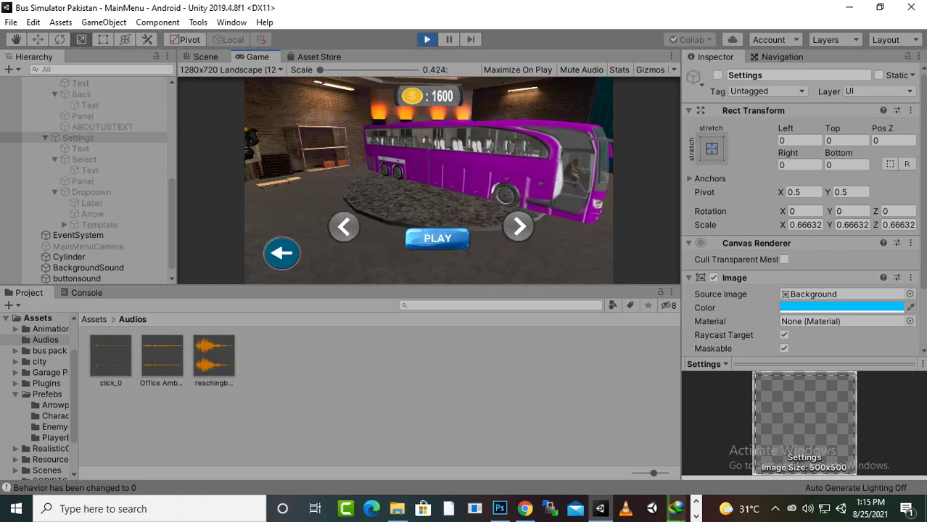
left_click(518, 226)
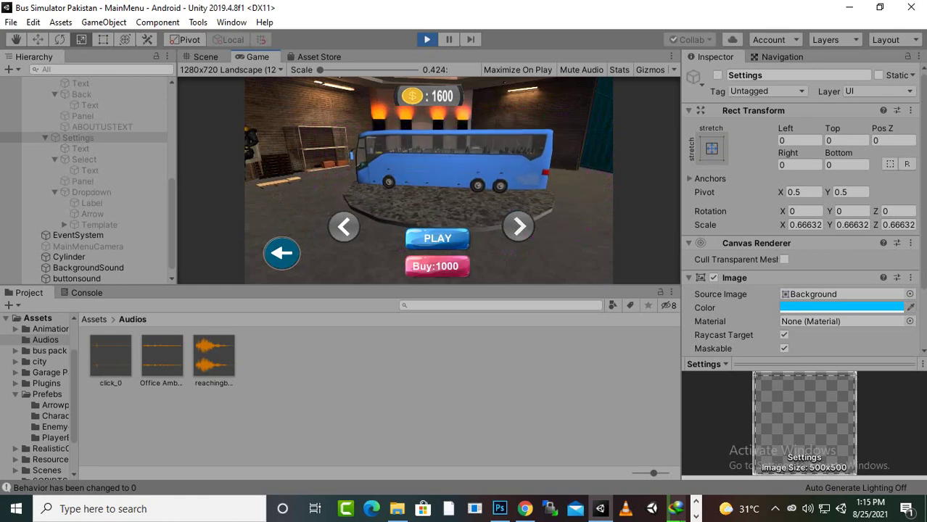
left_click(519, 227)
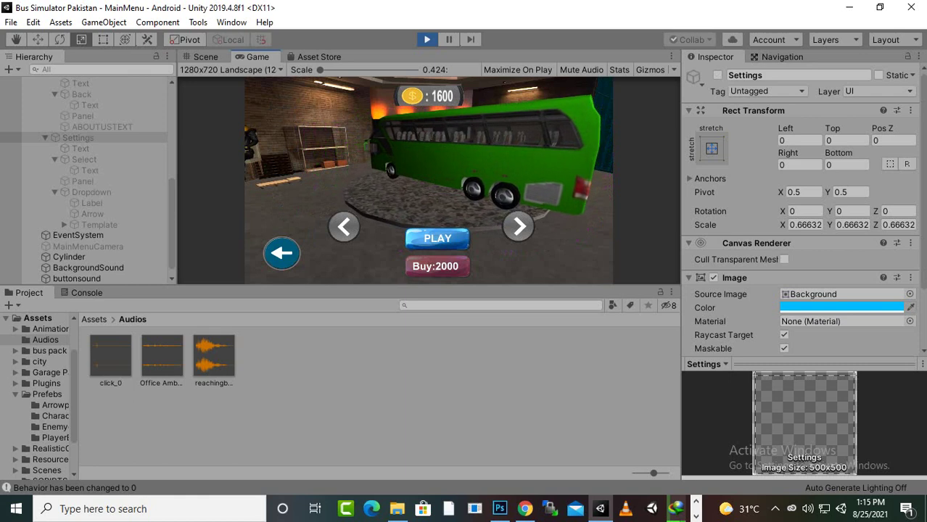
left_click(519, 226)
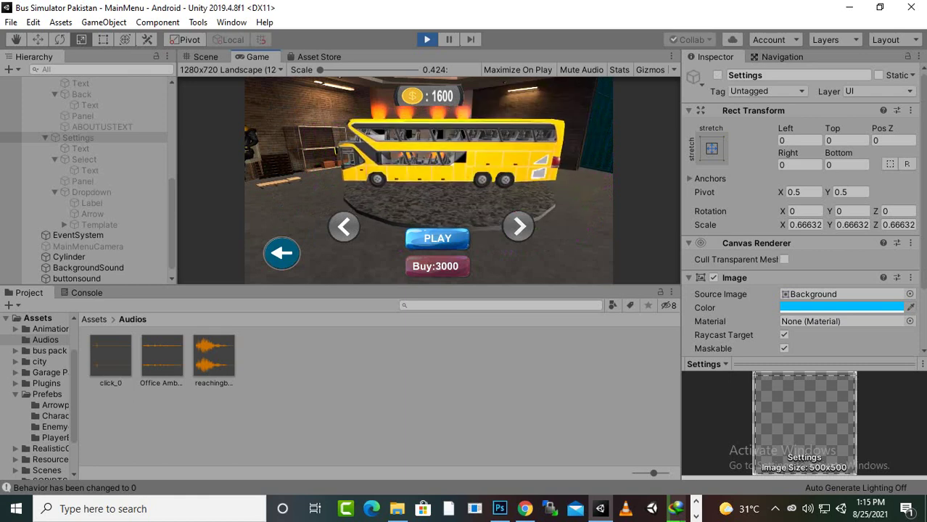
left_click(344, 226)
left_click(344, 226)
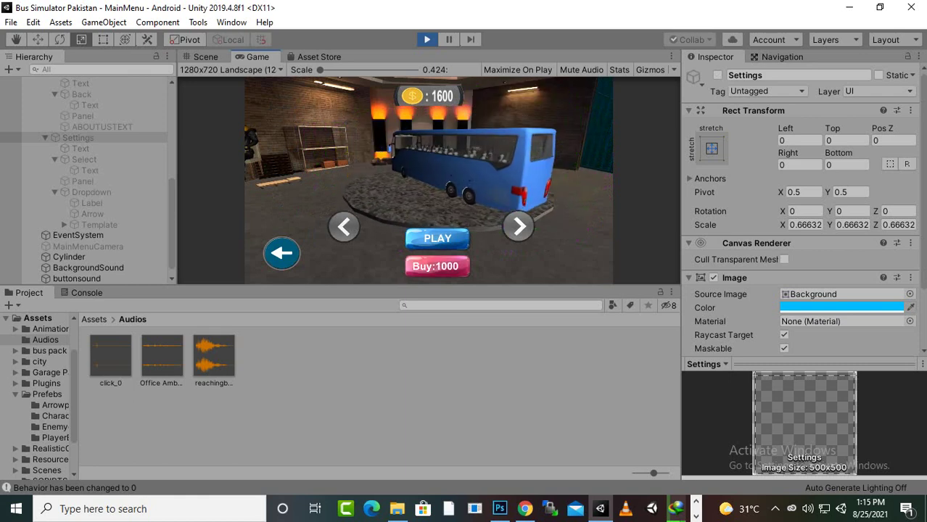
left_click(437, 266)
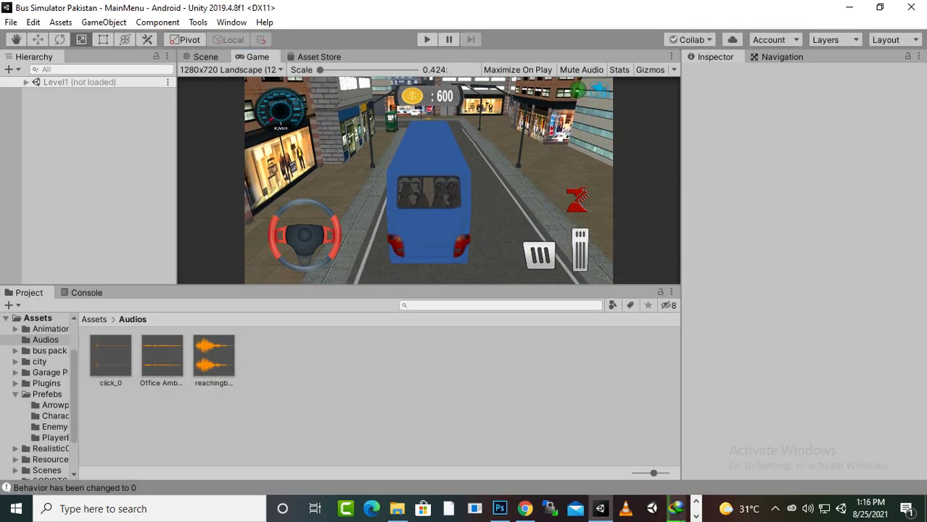
Open the Level1 scene from the Assets/Scenes folder and run it in play mode
left_click(95, 319)
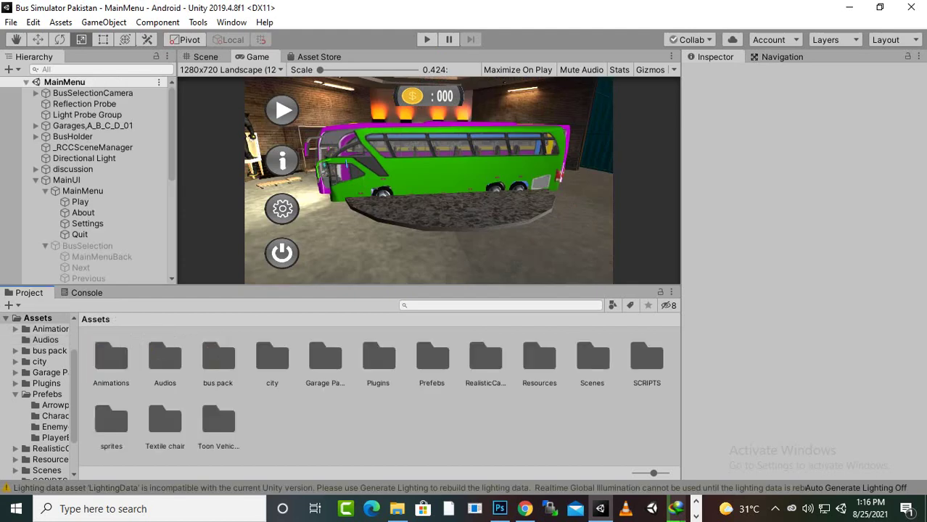
double_click(593, 356)
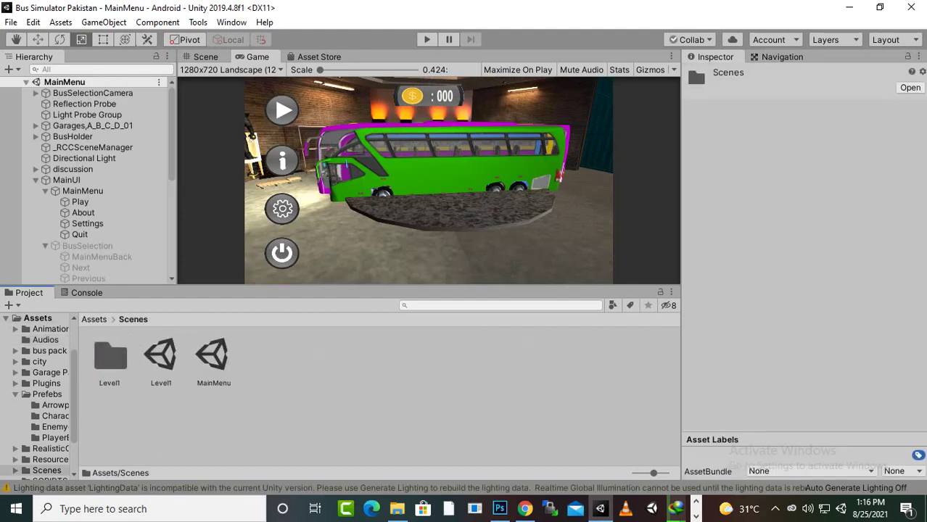
left_click(213, 356)
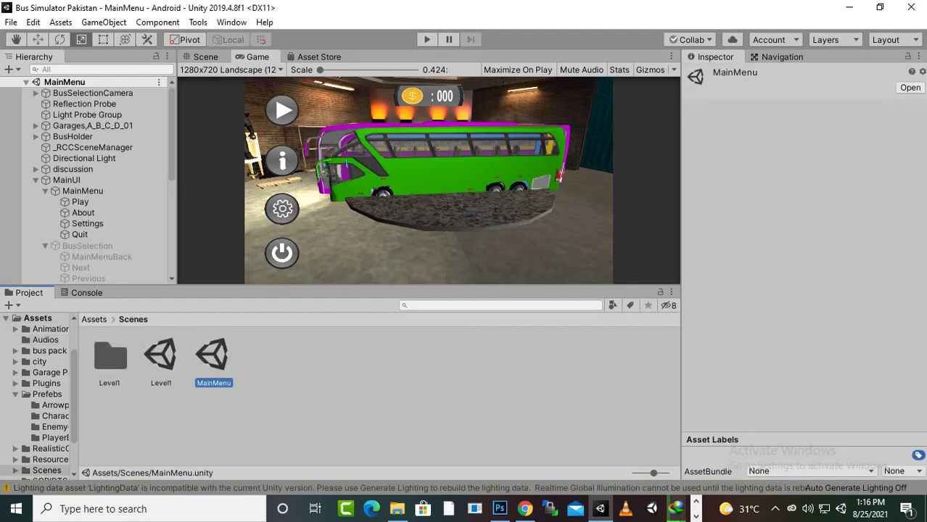
left_click(36, 180)
left_click(160, 357)
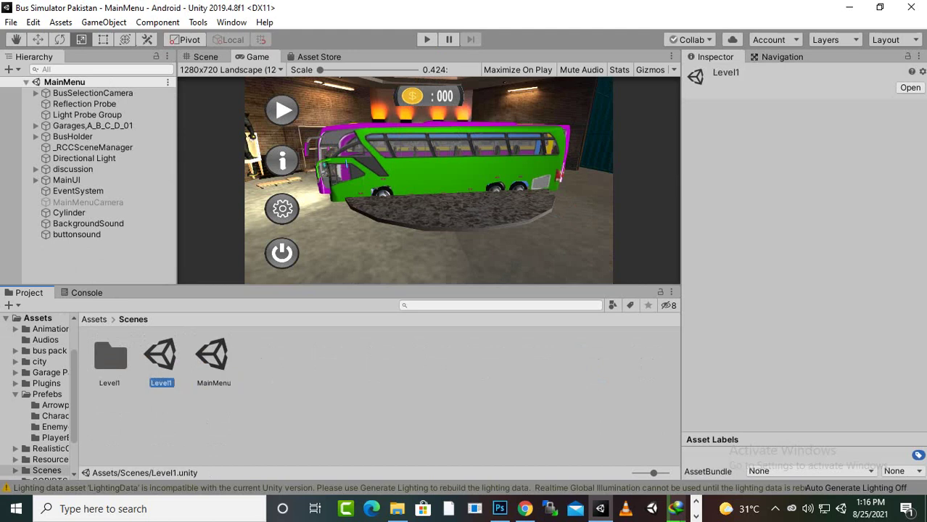
double_click(161, 357)
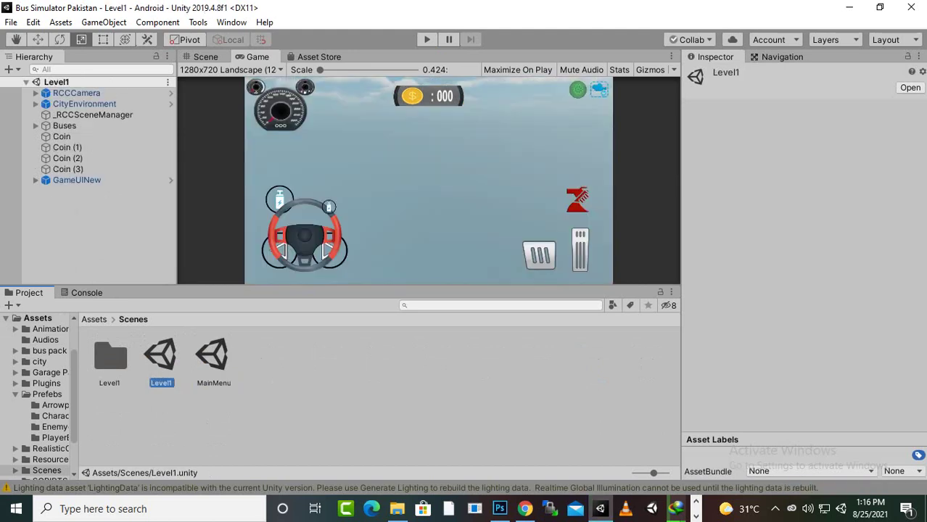
key("ctrl+p")
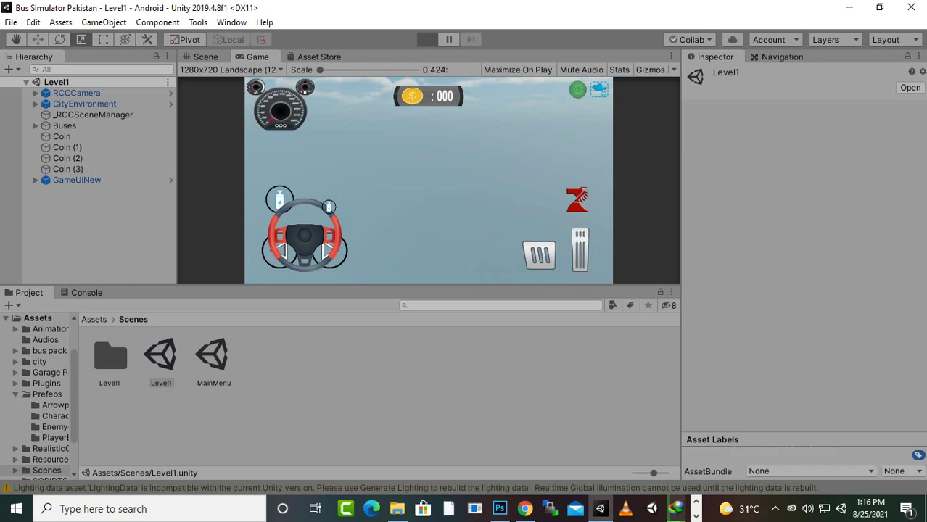